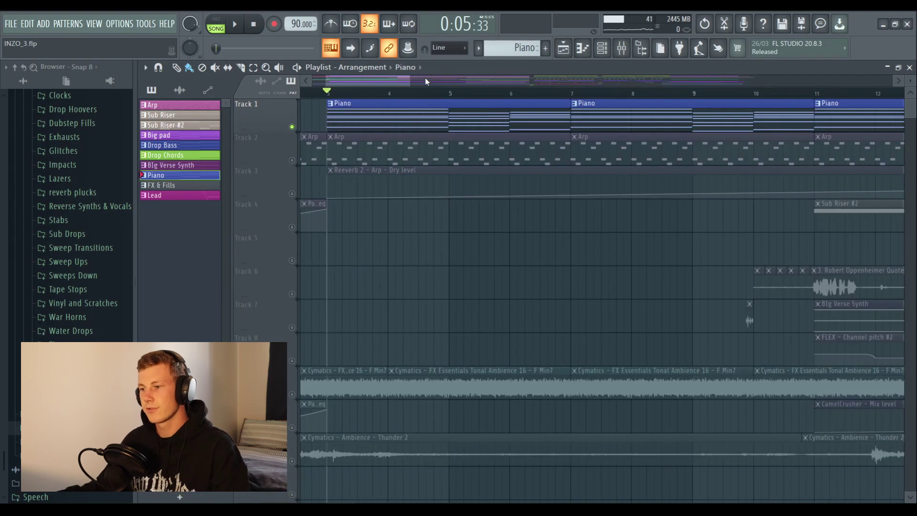
Step: Open the first Piano clip's chords in the piano roll and play them back to review the progression
double_click(335, 106)
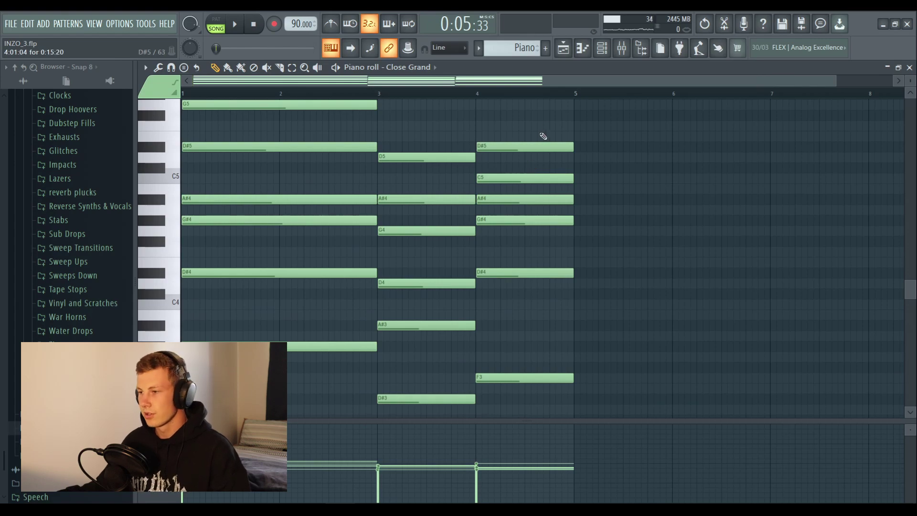
click(562, 49)
key(space)
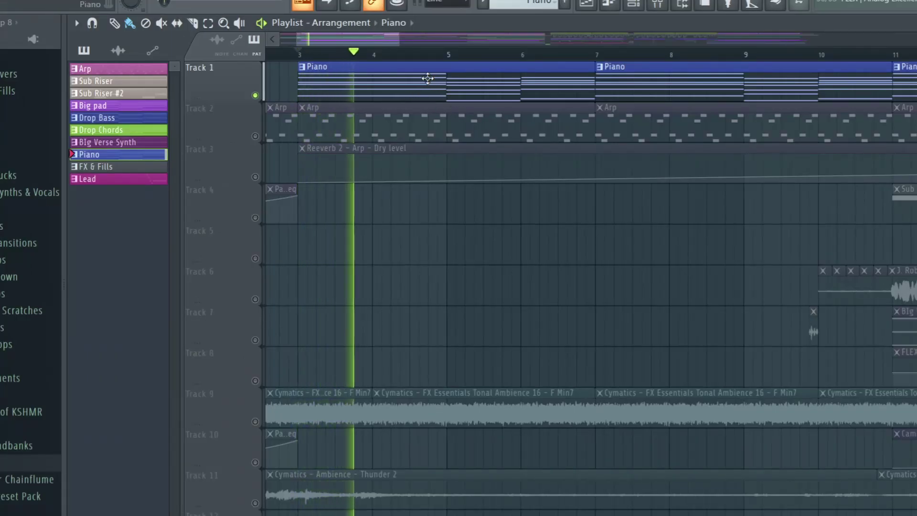
double_click(428, 78)
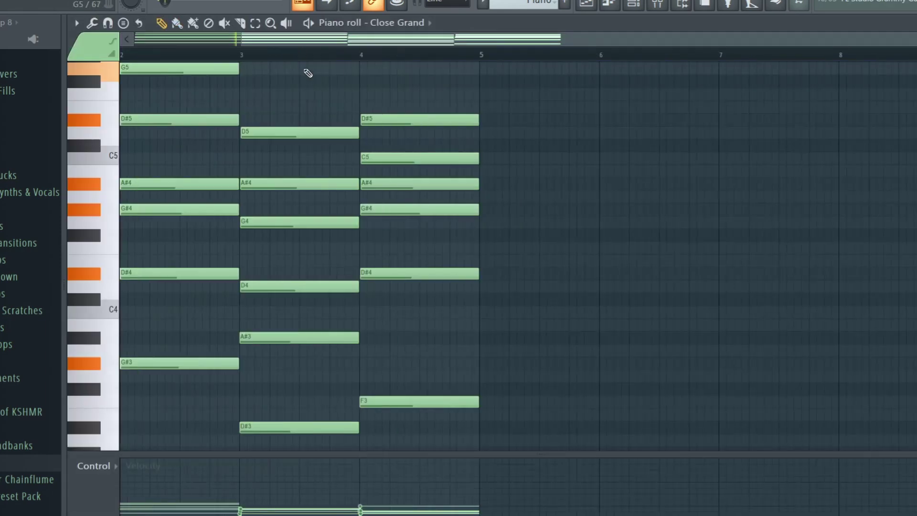
scroll(280, 56, up, 2)
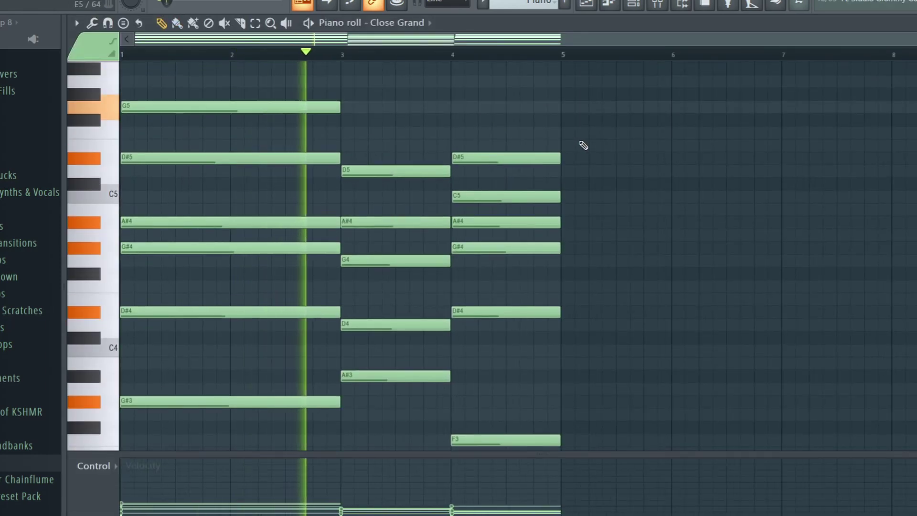
scroll(582, 145, down, 1)
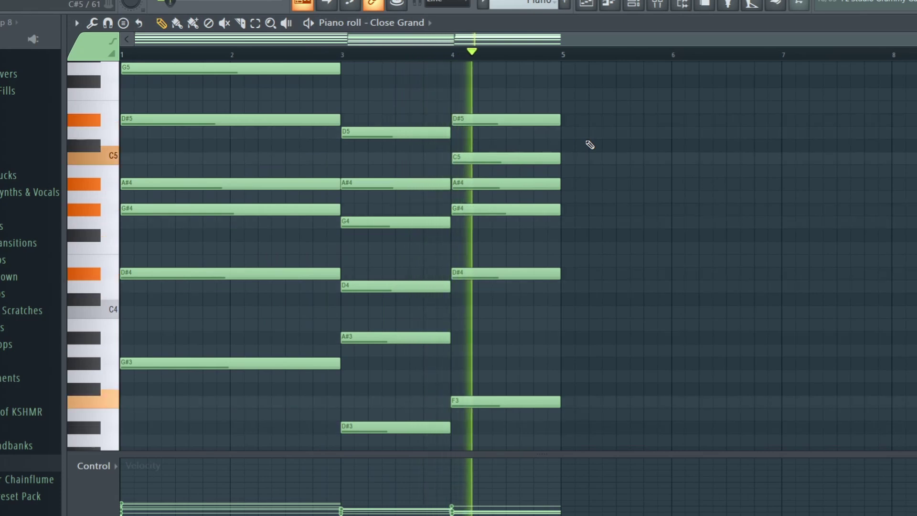
scroll(590, 145, down, 1)
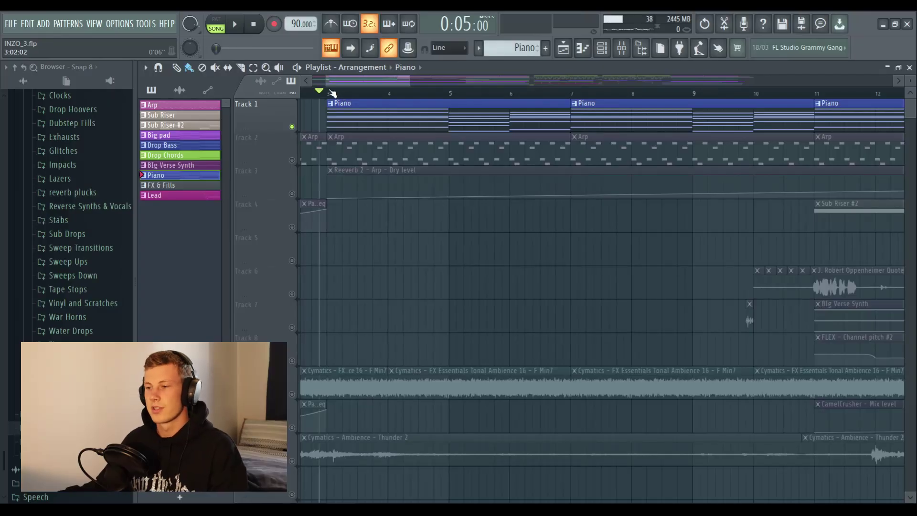
Step: Return the playhead to bar 3 and browse the Reverb factory presets of Cymatics Pluto on the Piano mixer channel
click(332, 93)
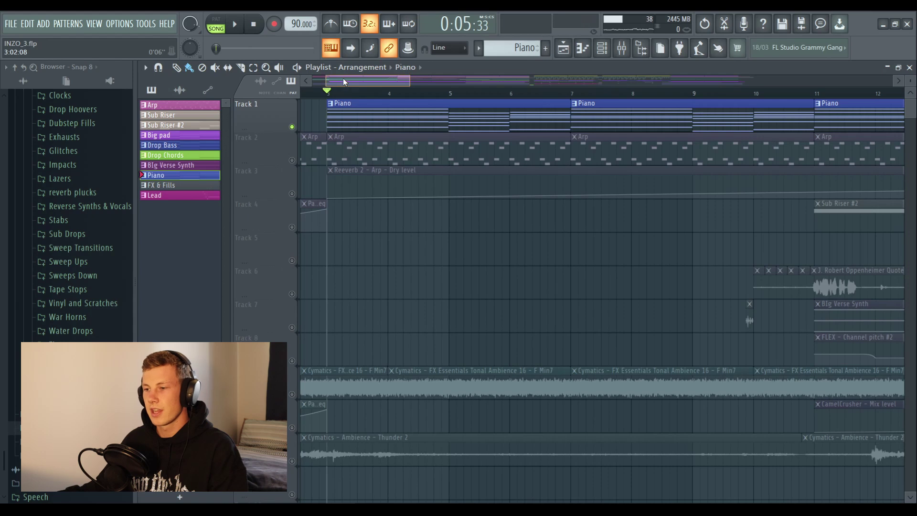
drag(342, 78, 333, 78)
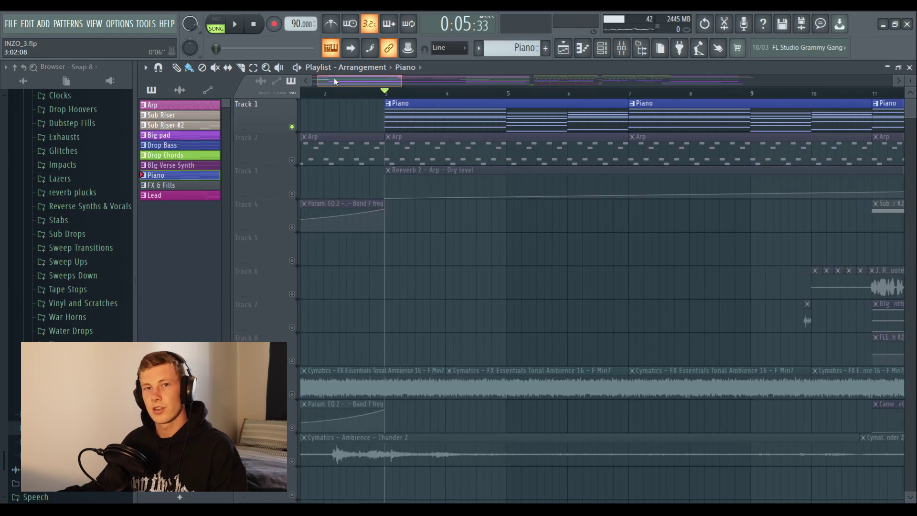
key(F9)
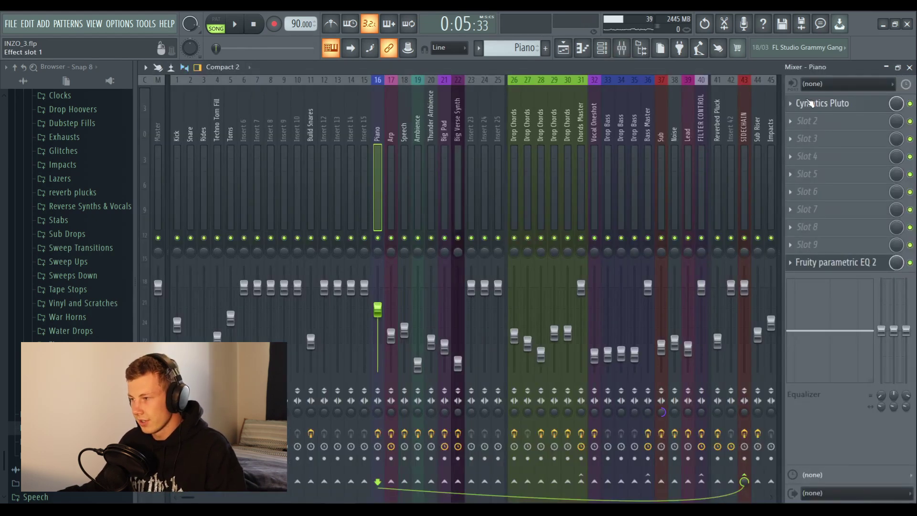
click(810, 103)
mouse_move(414, 76)
mouse_down()
mouse_move(434, 72)
mouse_move(417, 69)
mouse_up()
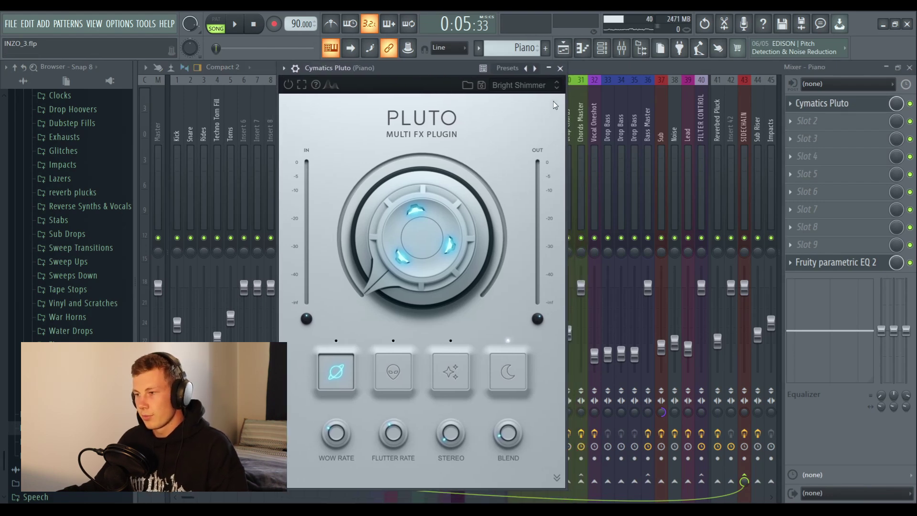
click(510, 91)
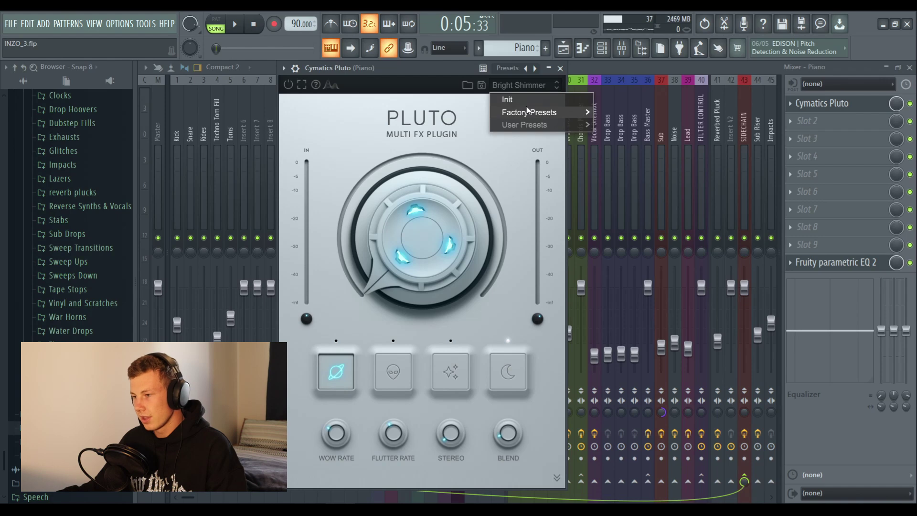
mouse_move(526, 110)
mouse_move(629, 152)
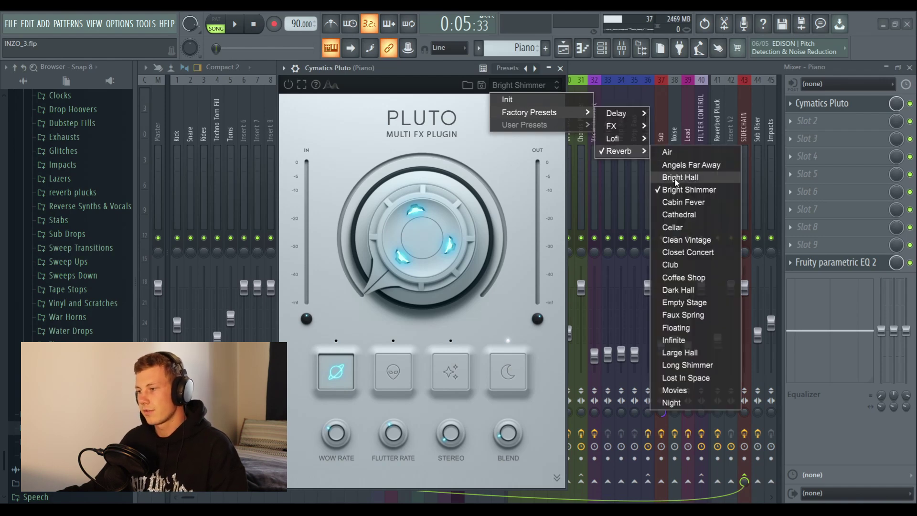
click(397, 67)
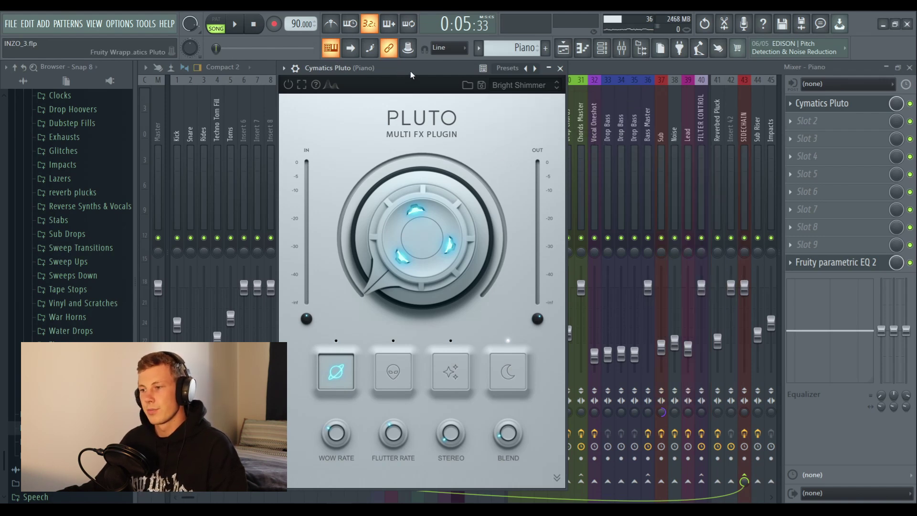
drag(410, 71, 421, 79)
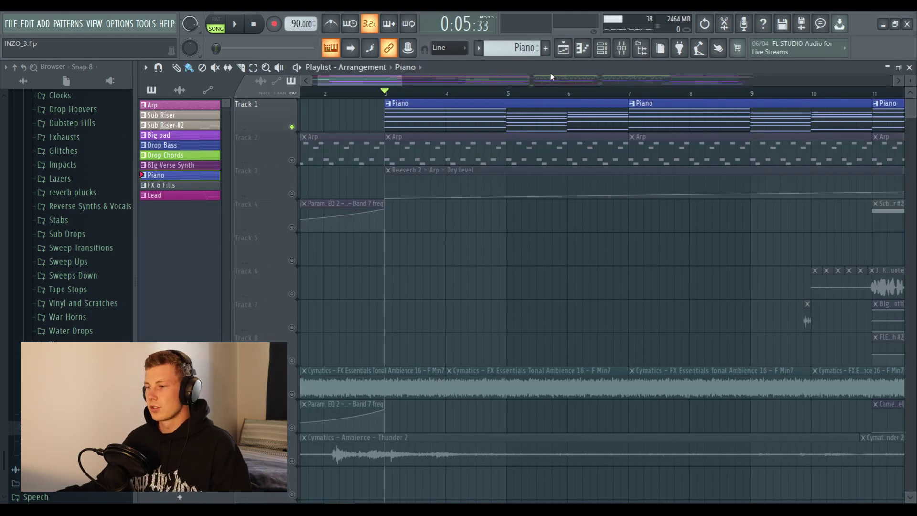
Step: Play the piano part from bar 3 with Cymatics Pluto active, and again with the effect bypassed
key(space)
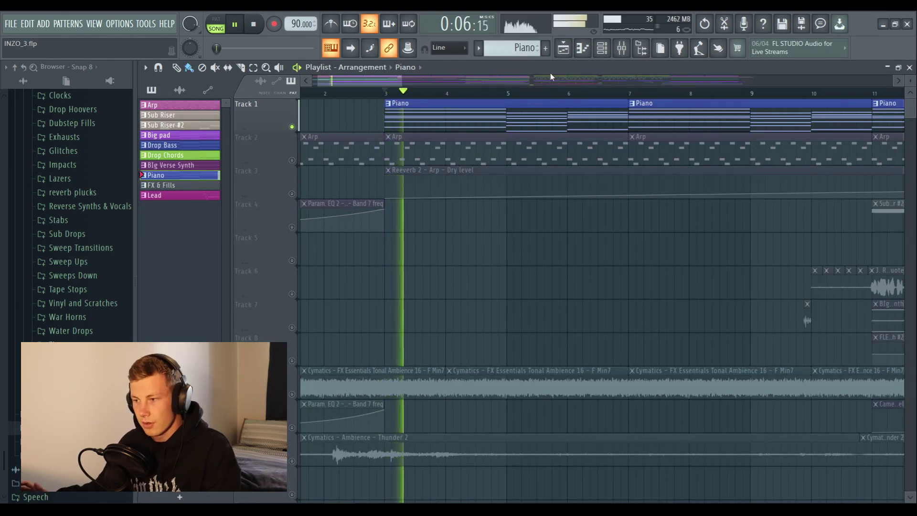
key(space)
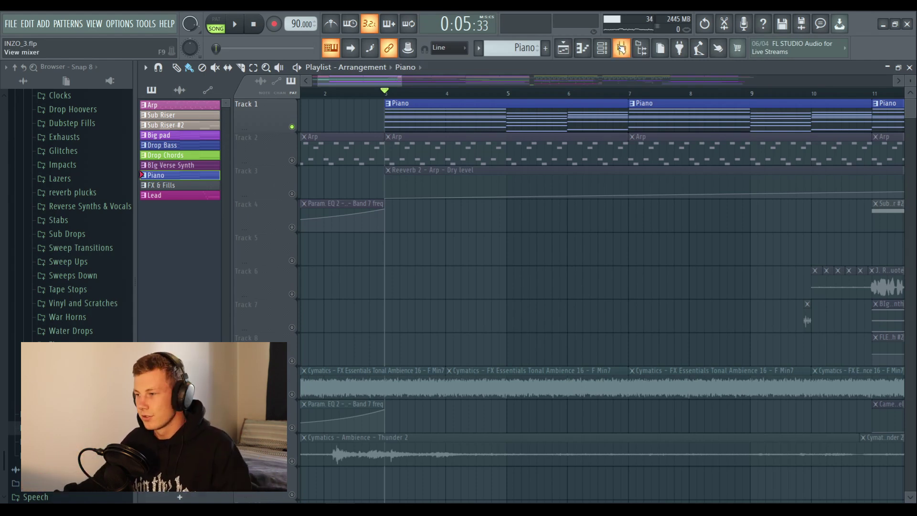
click(622, 47)
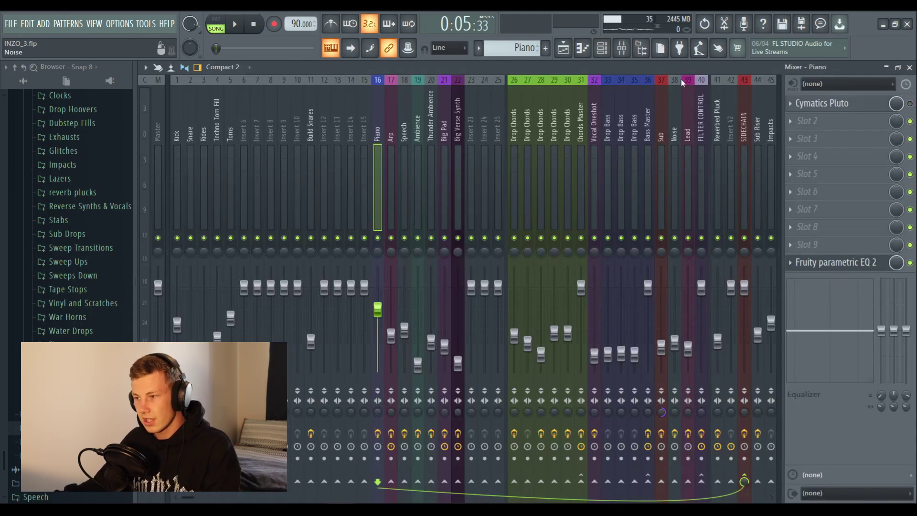
key(space)
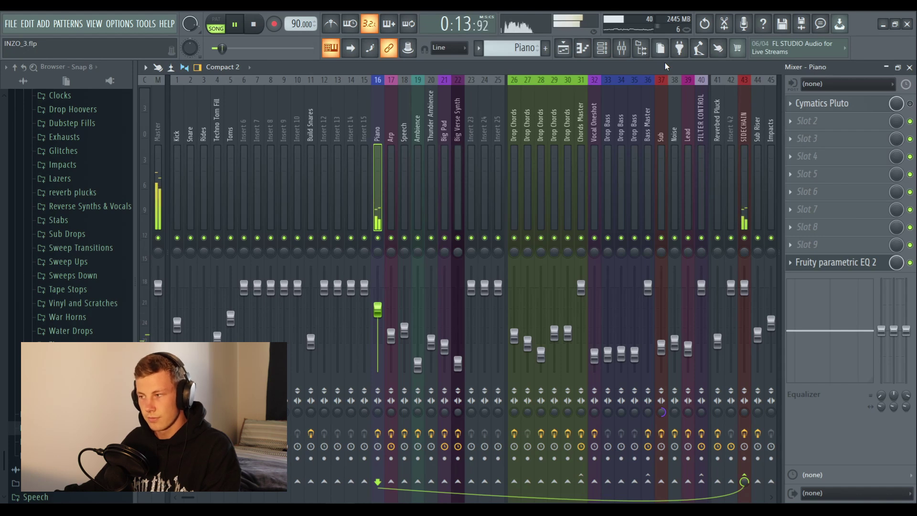
key(space)
click(565, 48)
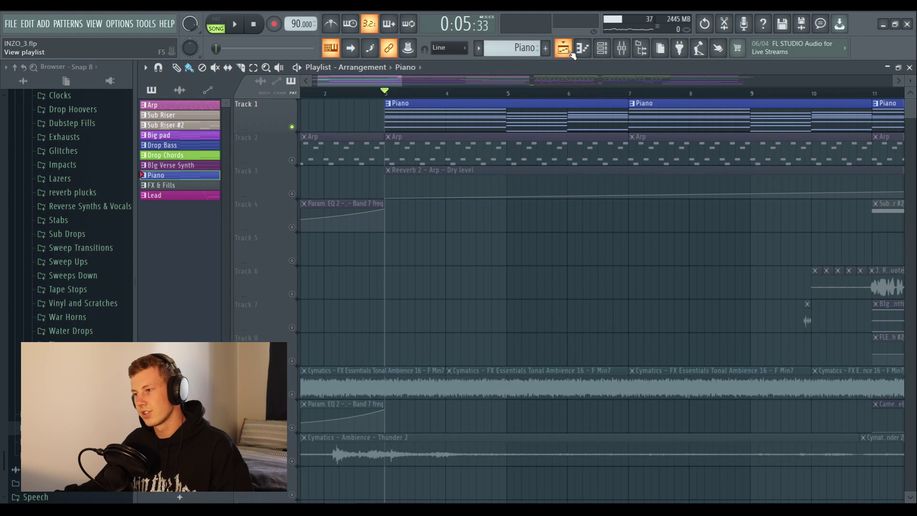
click(626, 48)
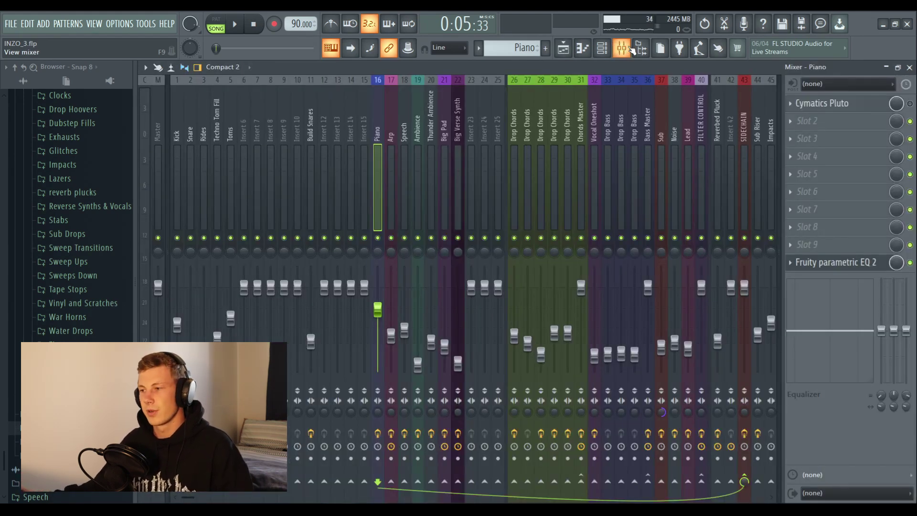
click(564, 49)
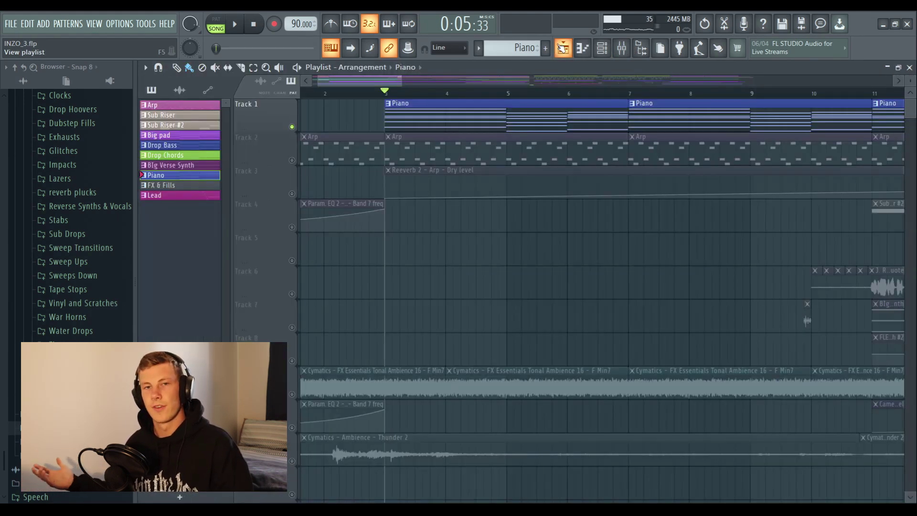
Step: Inspect the reverb section of Cymatics Pluto on the Piano mixer channel and close the plugin
click(622, 49)
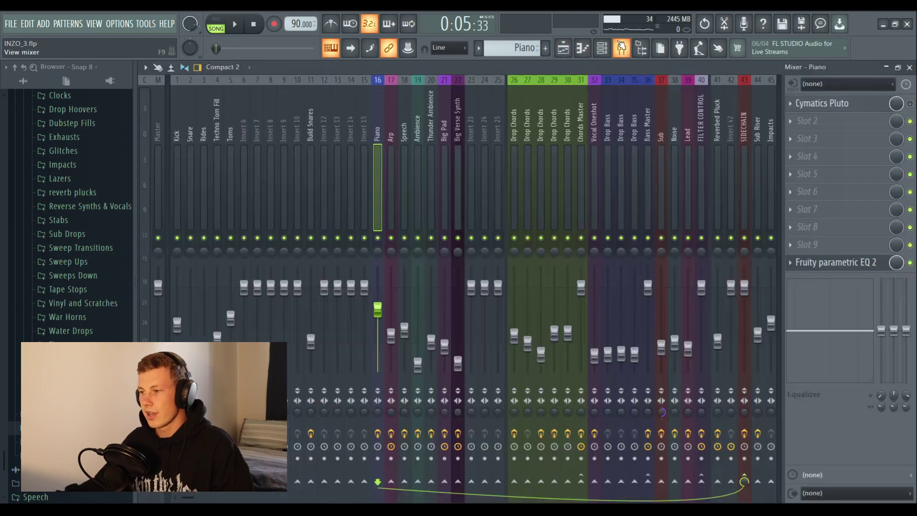
click(822, 103)
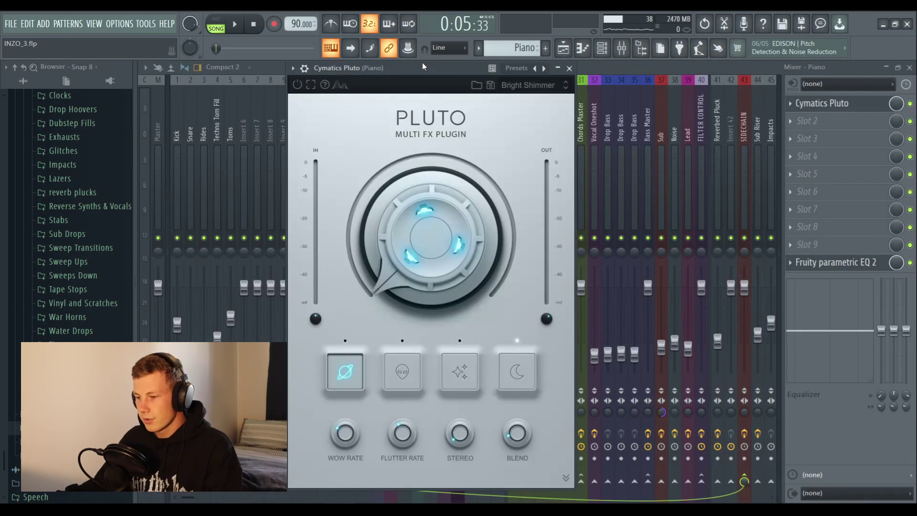
click(530, 384)
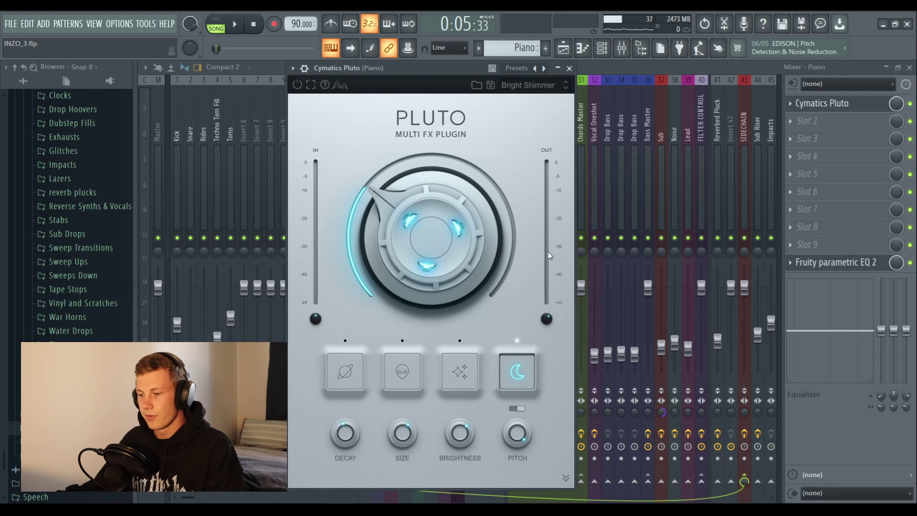
click(569, 68)
Step: Play the piano part from bar 3 of the playlist with Cymatics Pluto active
click(563, 48)
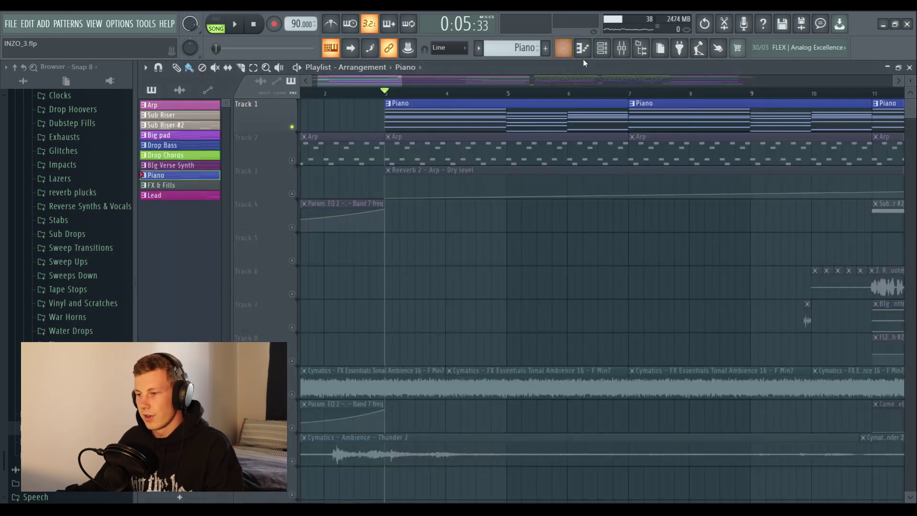
key(space)
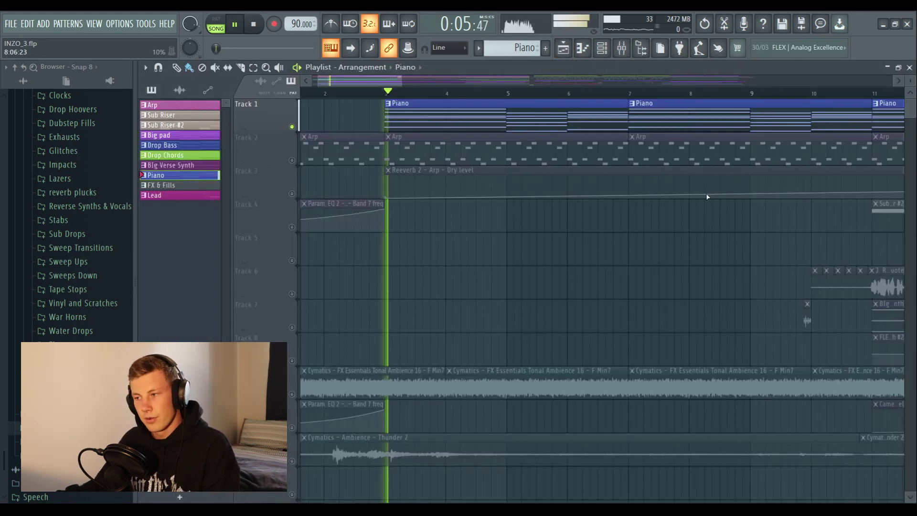
click(505, 94)
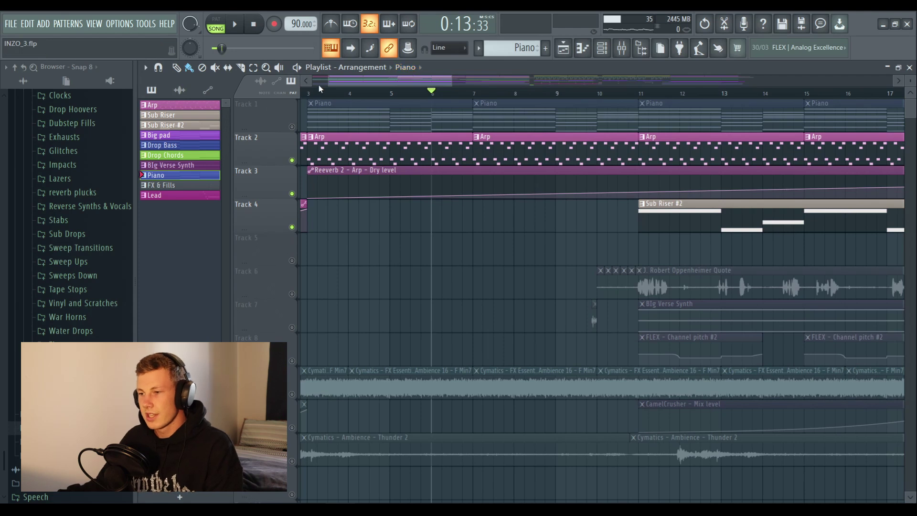
Step: Set the playhead to bar 3, open the Arp clip on Track 2 in the piano roll and play its notes
drag(333, 83, 329, 83)
click(328, 93)
scroll(338, 95, up, 3)
double_click(341, 152)
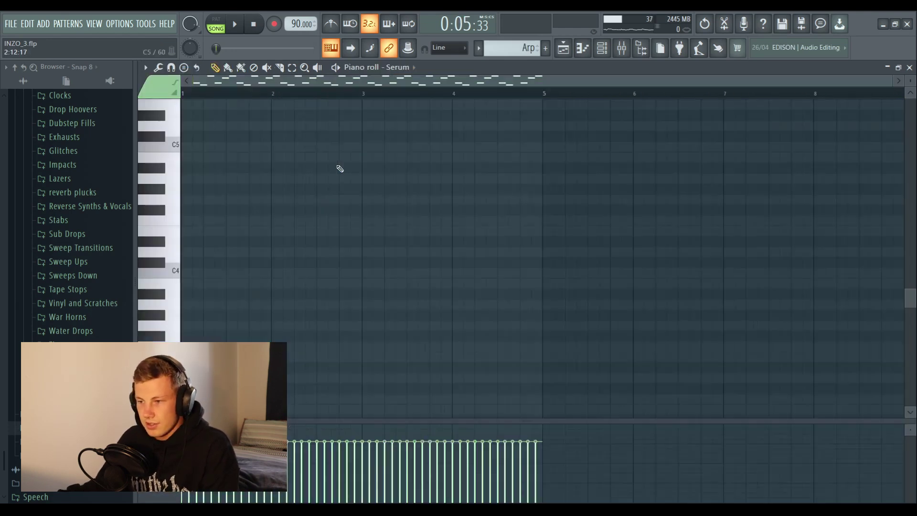
scroll(210, 94, up, 3)
drag(217, 82, 199, 82)
key(space)
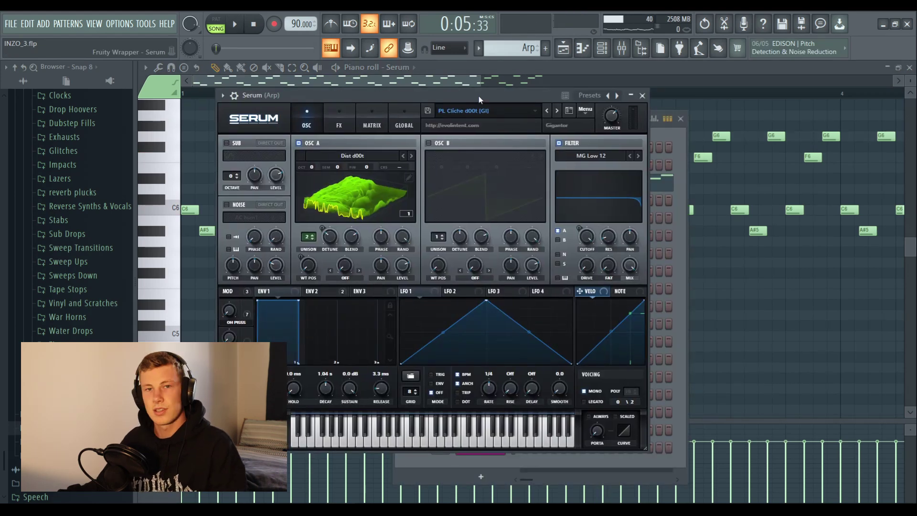
Step: Close the Arp's Serum window and play the arp with its mixer channel in view
click(643, 95)
click(622, 48)
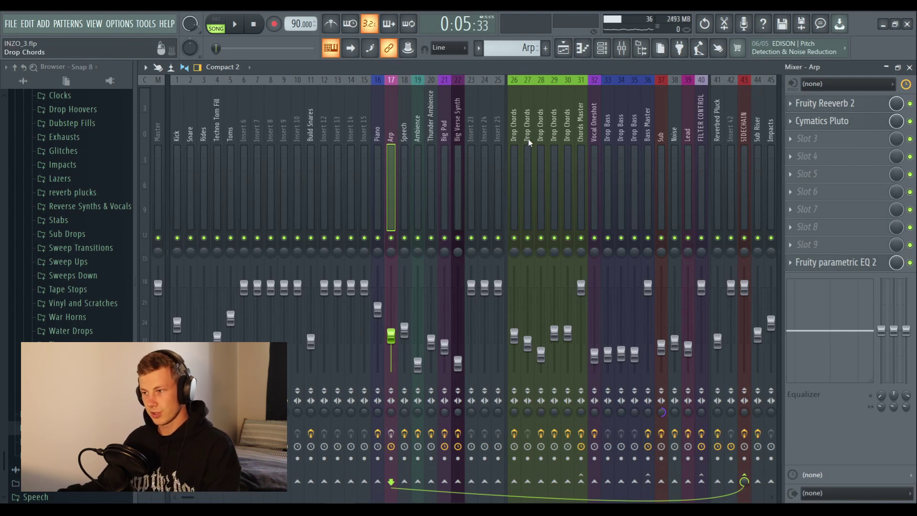
key(space)
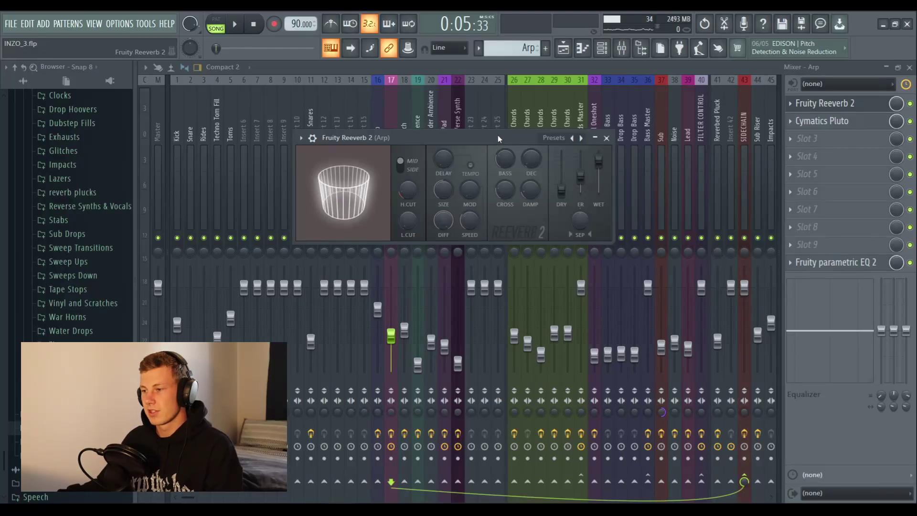
Step: Inspect the Fruity Reeverb 2 dry level and the Cymatics Pluto effect on the Arp mixer channel
drag(497, 138, 494, 120)
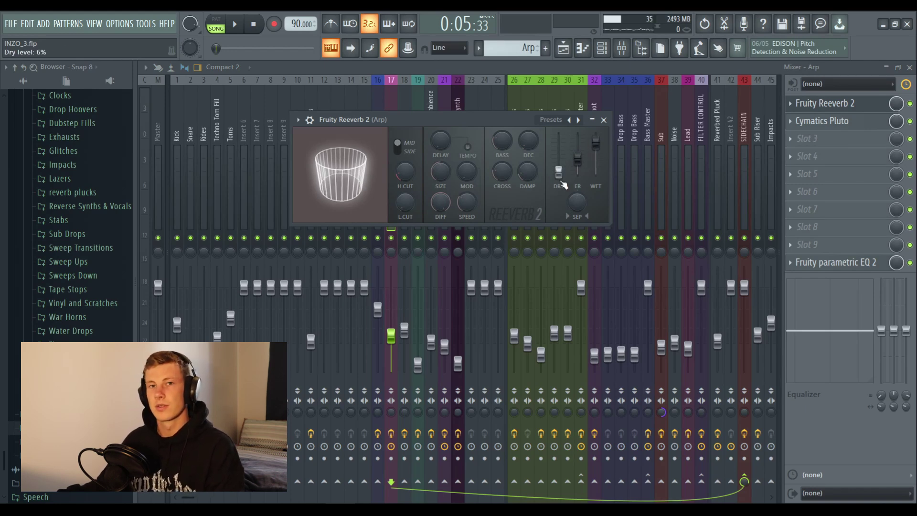
click(603, 120)
click(821, 121)
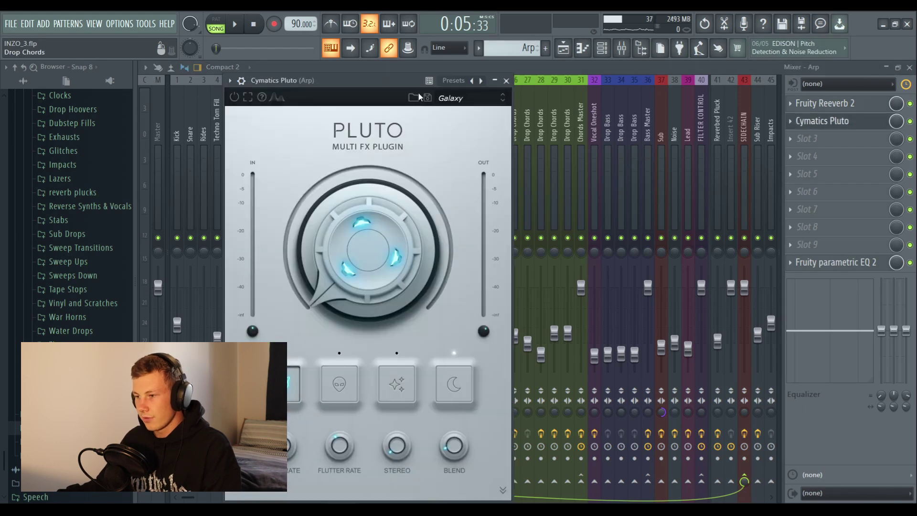
drag(411, 78, 454, 70)
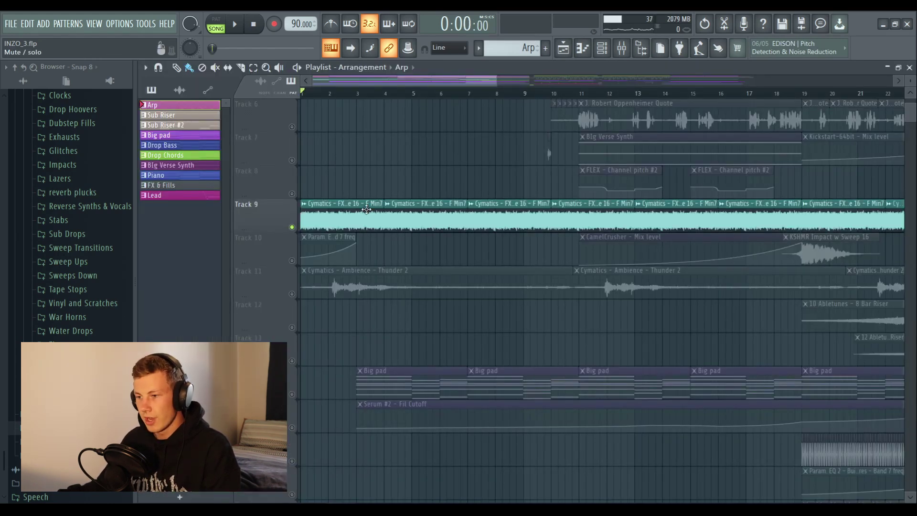
Step: Play the soloed Tonal Ambience 16 clips on Track 9 from bar 3
click(337, 102)
right_click(340, 102)
scroll(352, 102, up, 3)
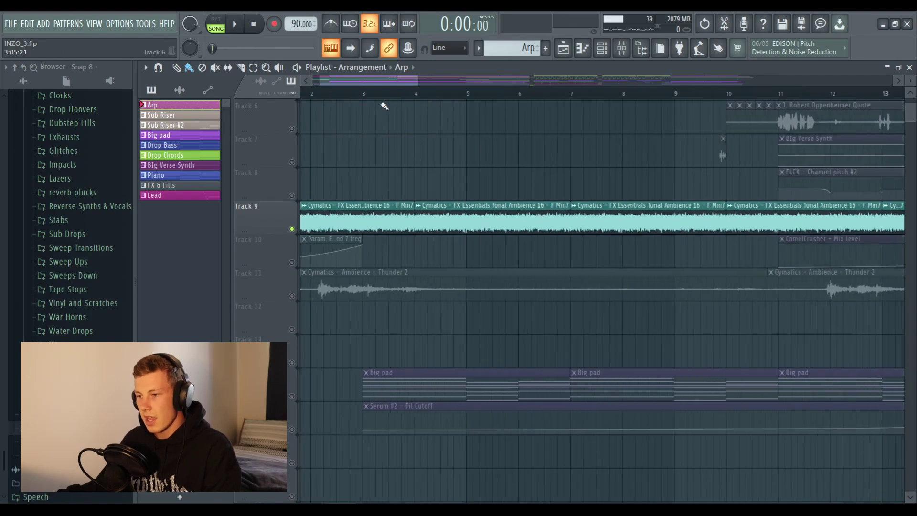
scroll(364, 99, up, 2)
key(space)
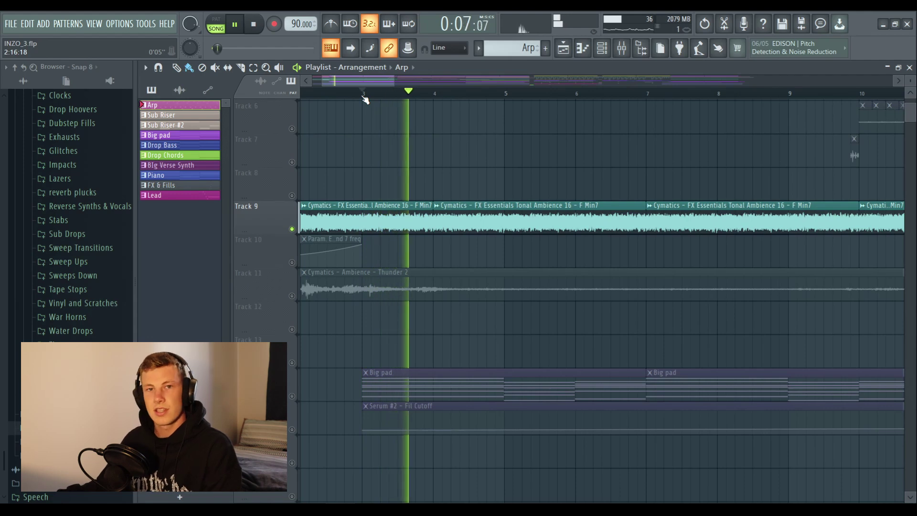
key(space)
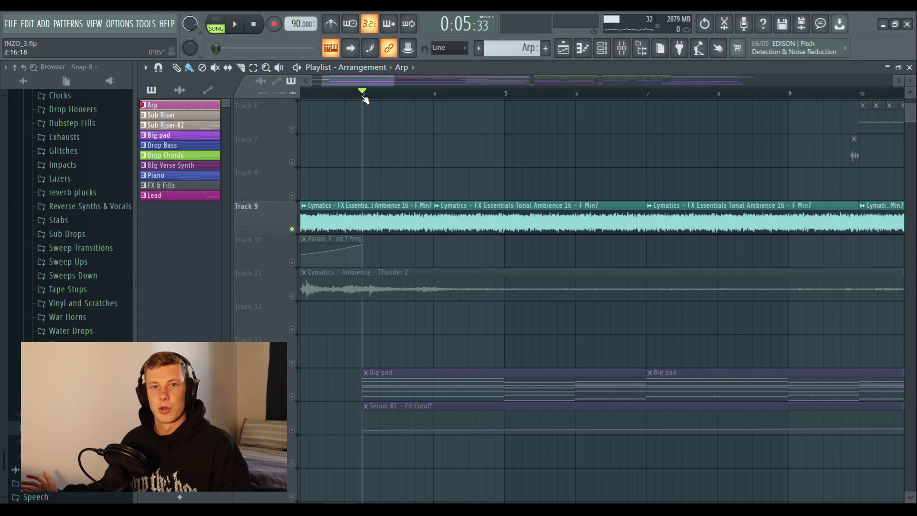
key(space)
drag(363, 95, 496, 99)
key(space)
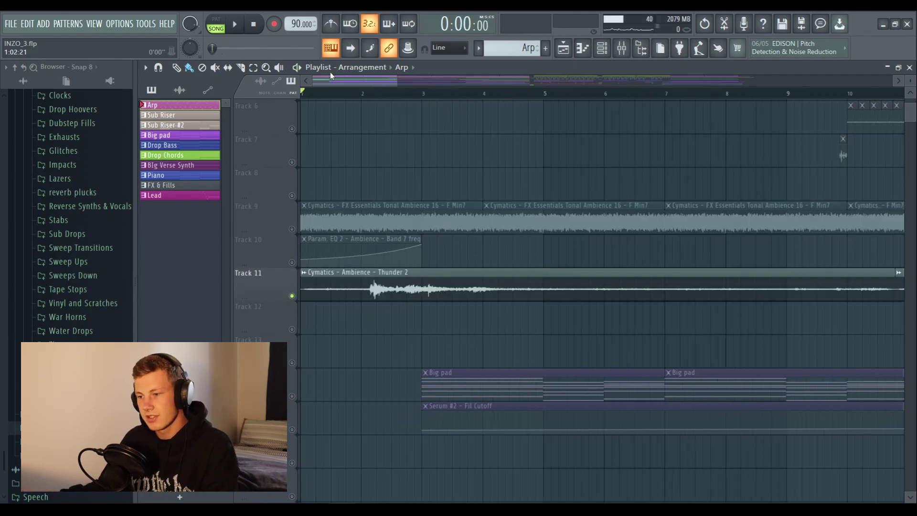
Step: Set the playhead to bar 3 and open the Big pad clip on Track 14 in the piano roll to view its chords
scroll(494, 165, down, 2)
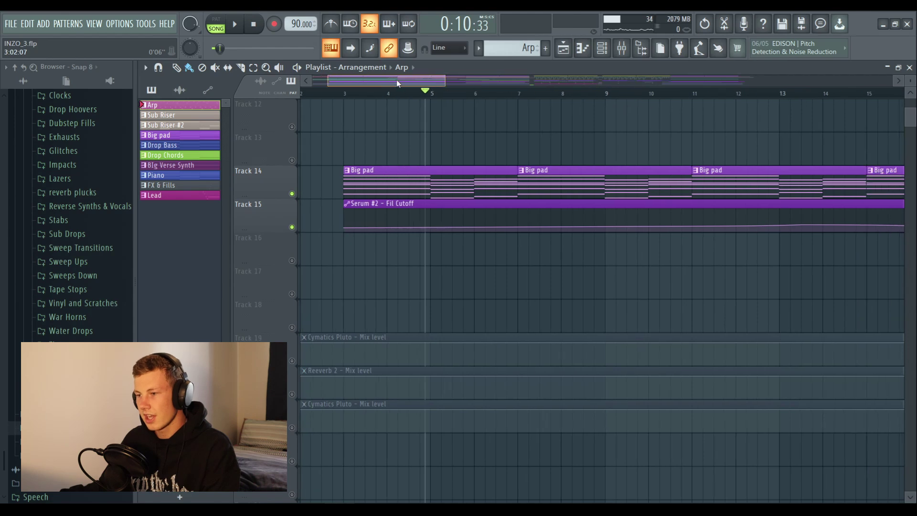
drag(396, 79, 391, 79)
key(space)
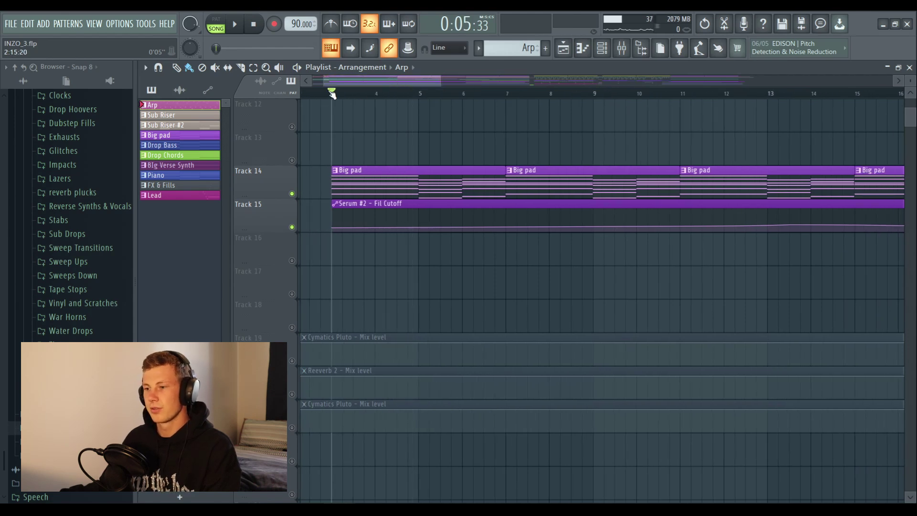
scroll(482, 144, up, 2)
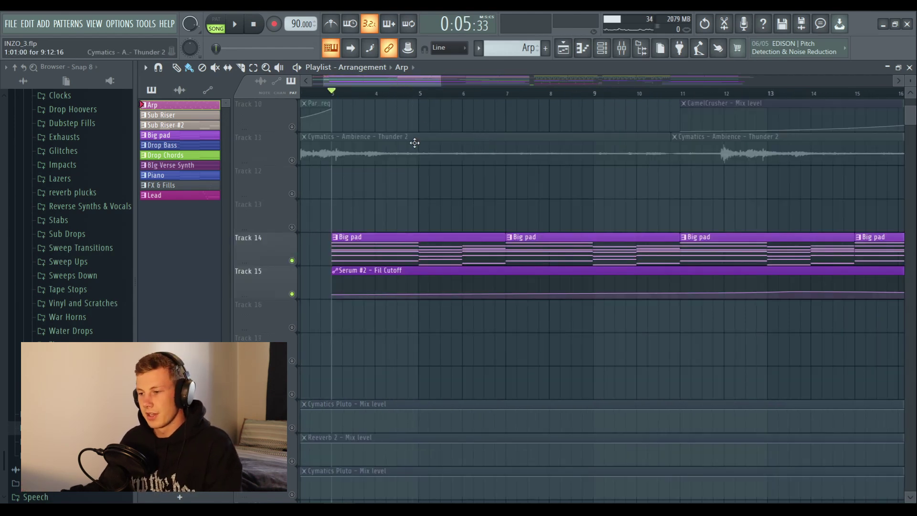
double_click(378, 245)
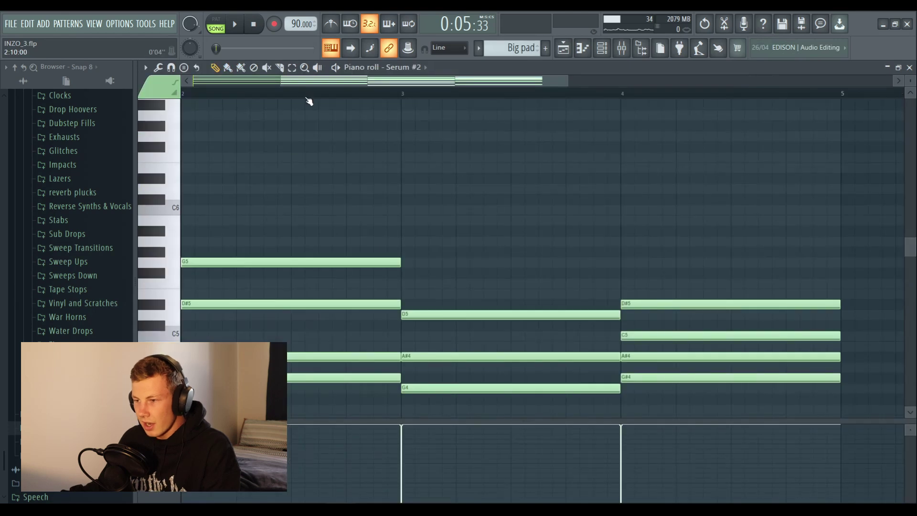
scroll(418, 165, down, 2)
scroll(538, 187, down, 1)
scroll(364, 95, down, 1)
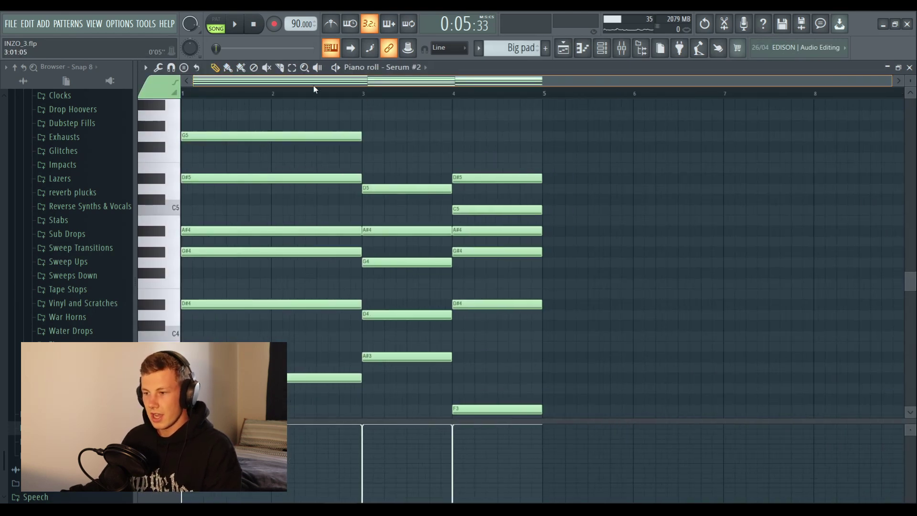
scroll(553, 199, down, 4)
Step: Inspect the Big pad's Serum #2 instrument from the channel rack and close its window
click(603, 49)
click(480, 127)
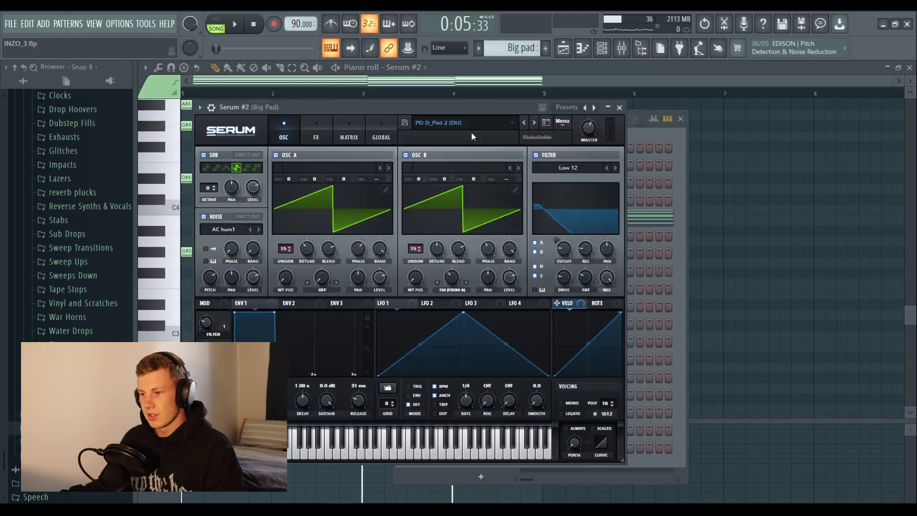
click(620, 108)
Step: Select the Serum #2 filter cutoff automation clip in the playlist and reopen the Big pad's Serum #2 window
click(564, 49)
click(374, 267)
scroll(388, 256, down, 1)
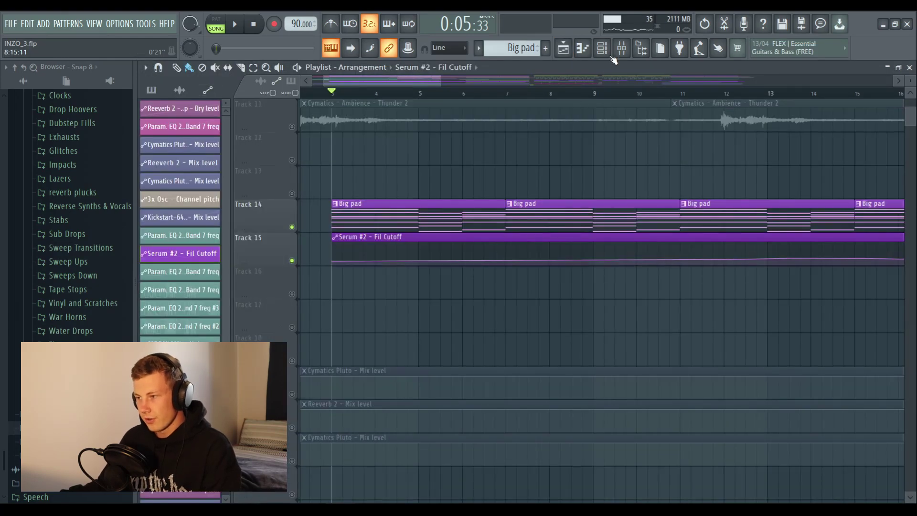
click(602, 49)
click(472, 120)
click(477, 129)
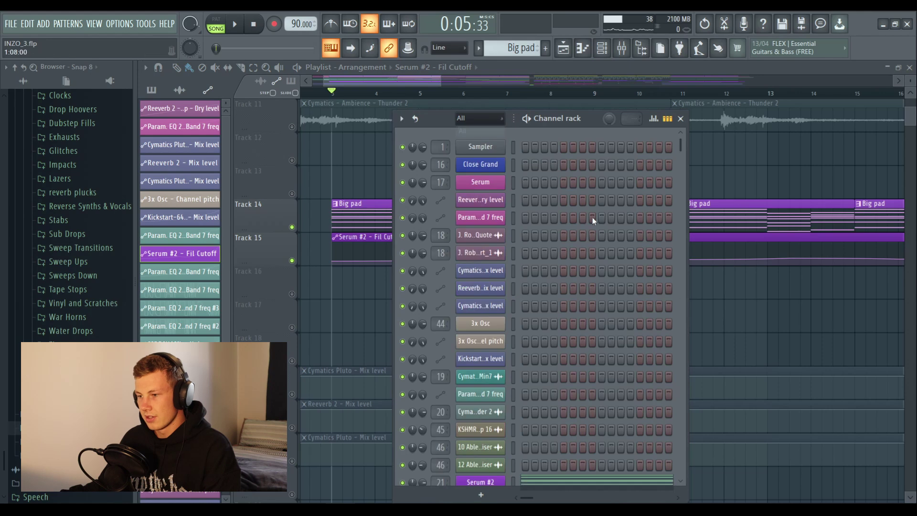
scroll(580, 248, down, 4)
click(481, 253)
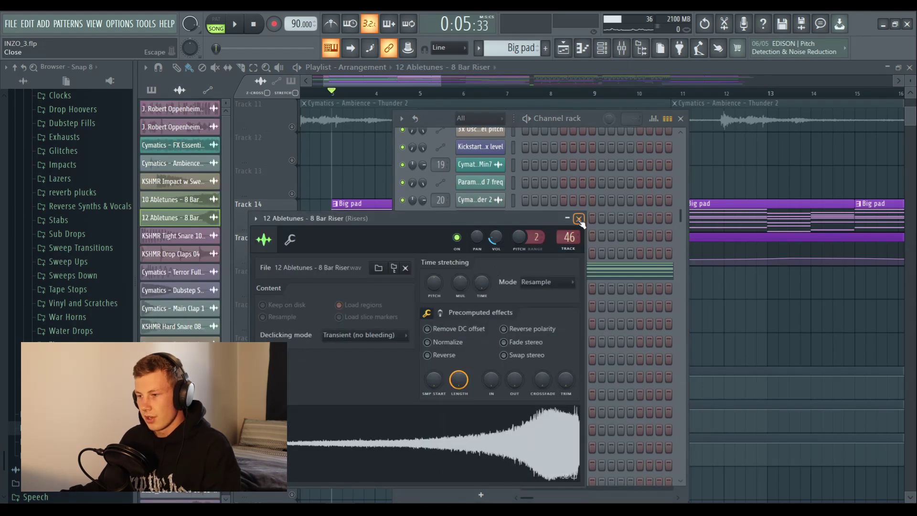
click(580, 221)
click(494, 277)
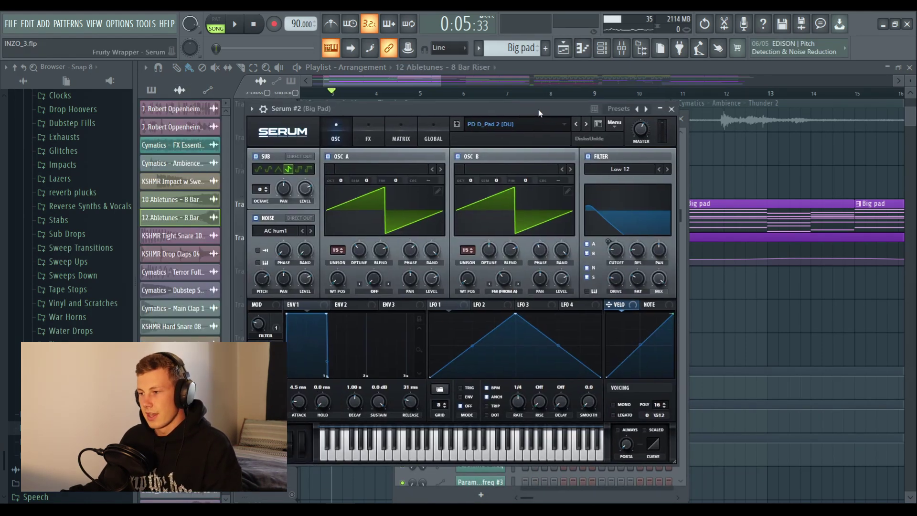
Step: Play the Big pad with its filter cutoff automation, continuing into the build past bar 19
key(space)
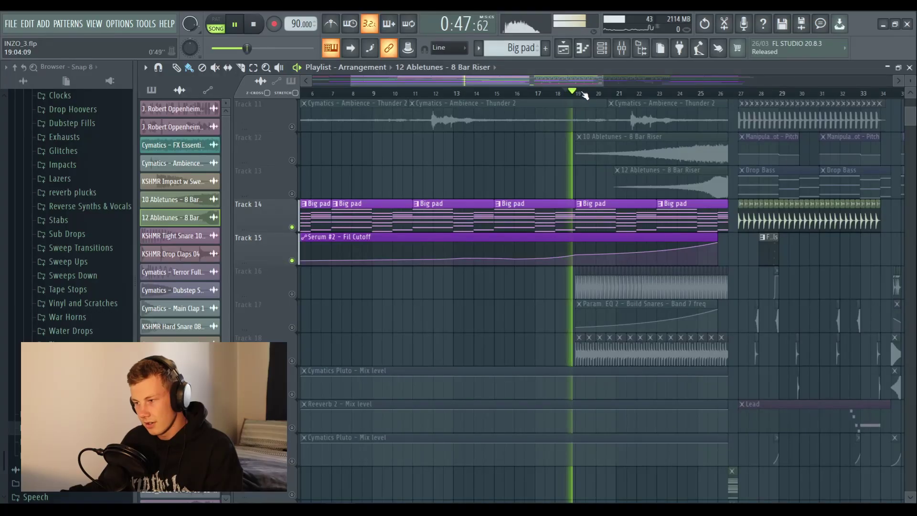
click(595, 94)
key(space)
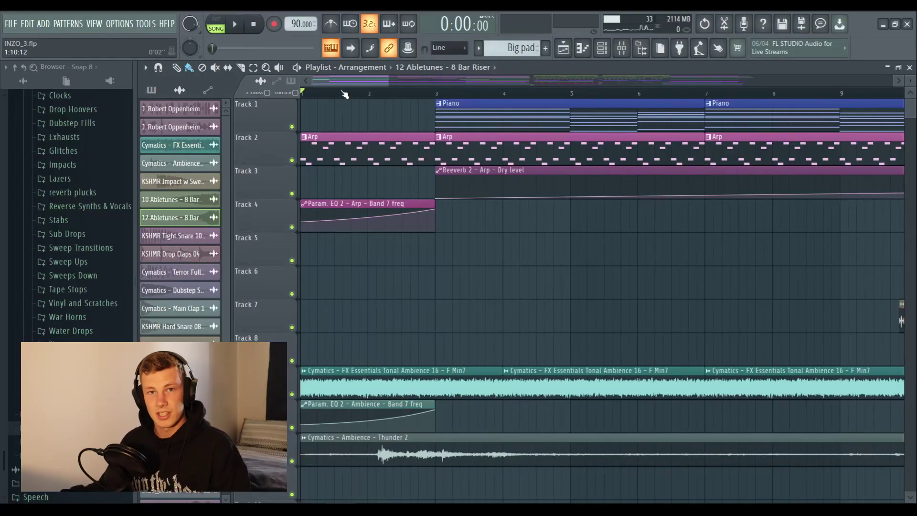
Step: Inspect the Fruity parametric EQ 2 filter on the Arp mixer channel and close it
scroll(344, 105, up, 1)
click(334, 203)
scroll(341, 239, down, 3)
click(354, 306)
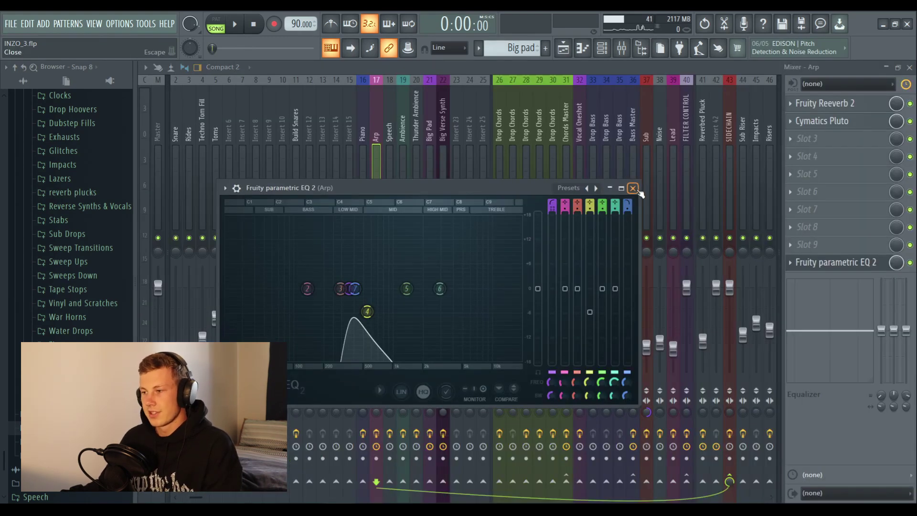
click(633, 188)
Step: Return to the playlist and play the opening bars with all intro tracks and the EQ automations active
key(F5)
scroll(498, 198, up, 3)
key(space)
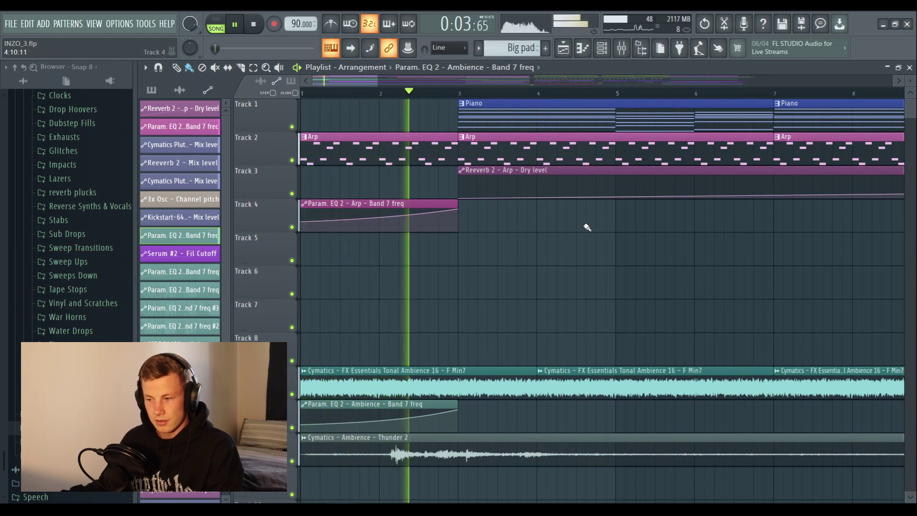
click(253, 27)
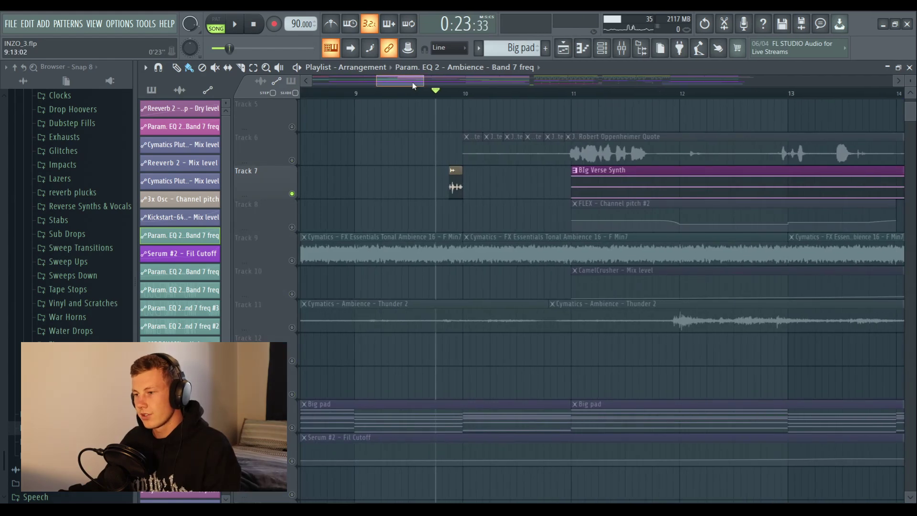
Step: Examine the fast-forward clip on Track 7 and the Oppenheimer quote clips on Track 6 around bars 10 and 11
drag(413, 83, 418, 83)
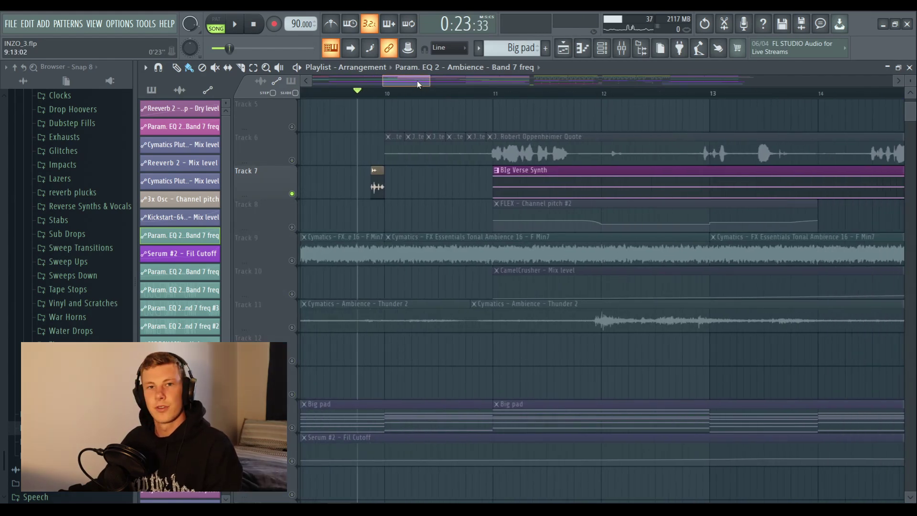
scroll(464, 170, up, 4)
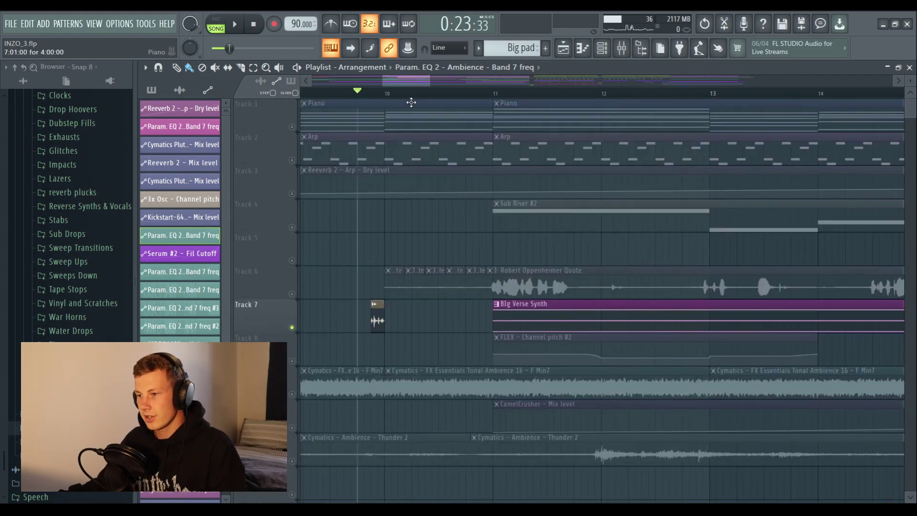
scroll(400, 98, down, 3)
scroll(400, 98, up, 2)
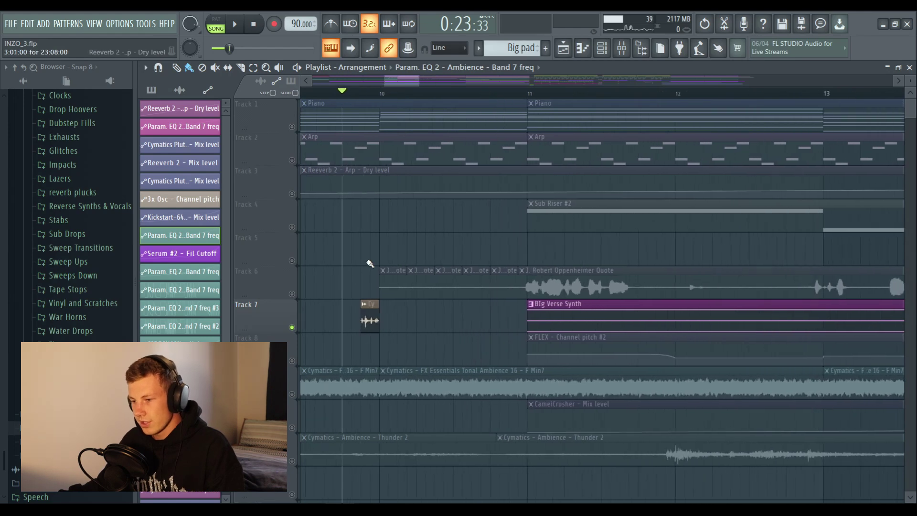
scroll(556, 269, down, 2)
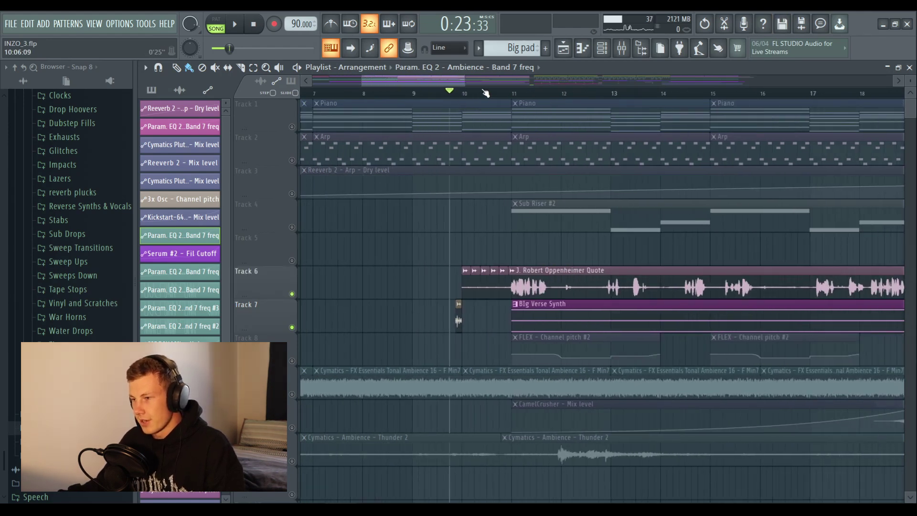
scroll(543, 277, up, 3)
scroll(414, 79, down, 2)
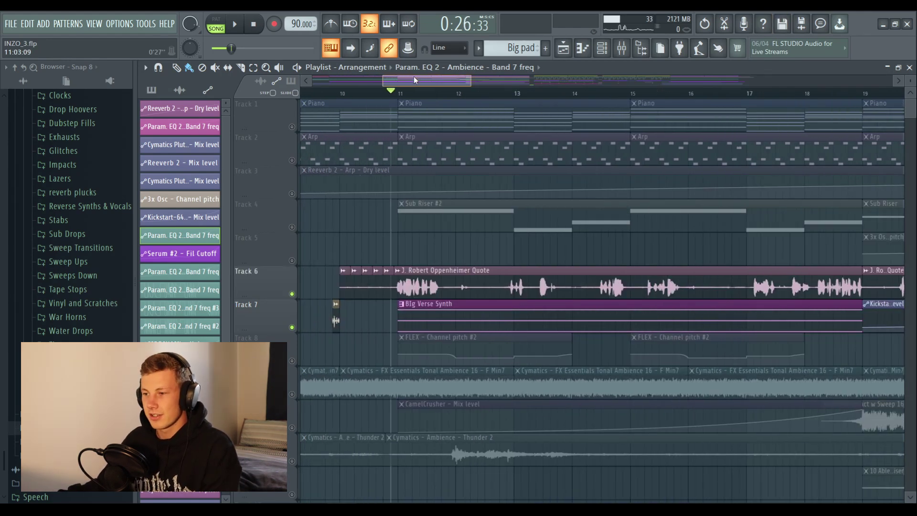
scroll(343, 92, up, 3)
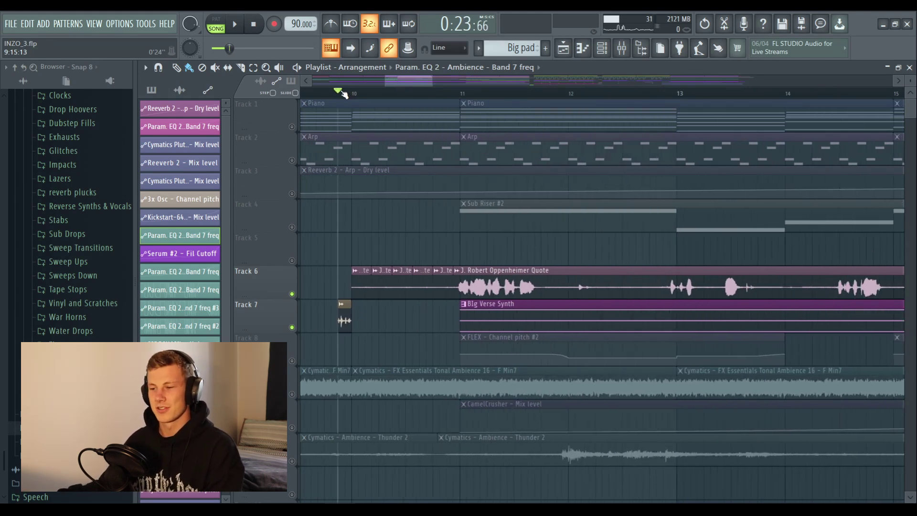
scroll(343, 93, up, 5)
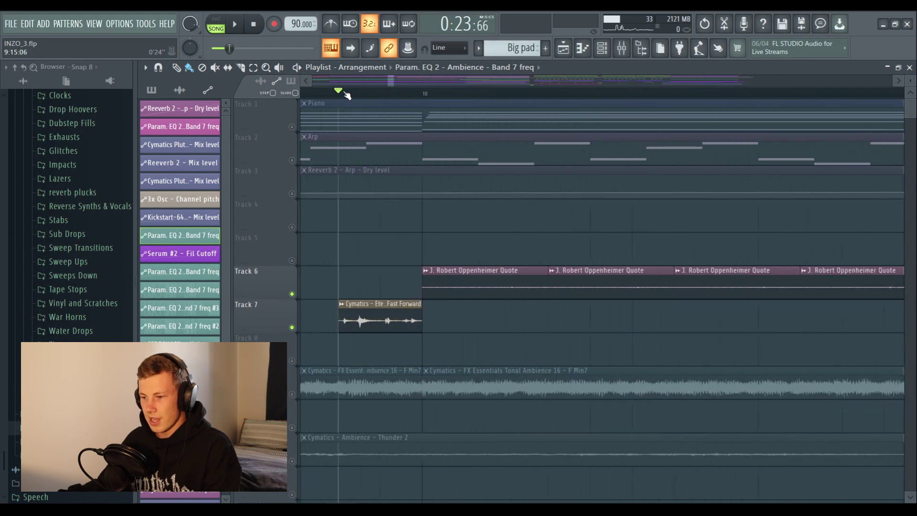
Step: Play the Cymatics fast-forward sample just before bar 10 several times with Tracks 6 and 7 soloed
key(space)
key(space)
key(space)
key(space)
key(space)
key(space)
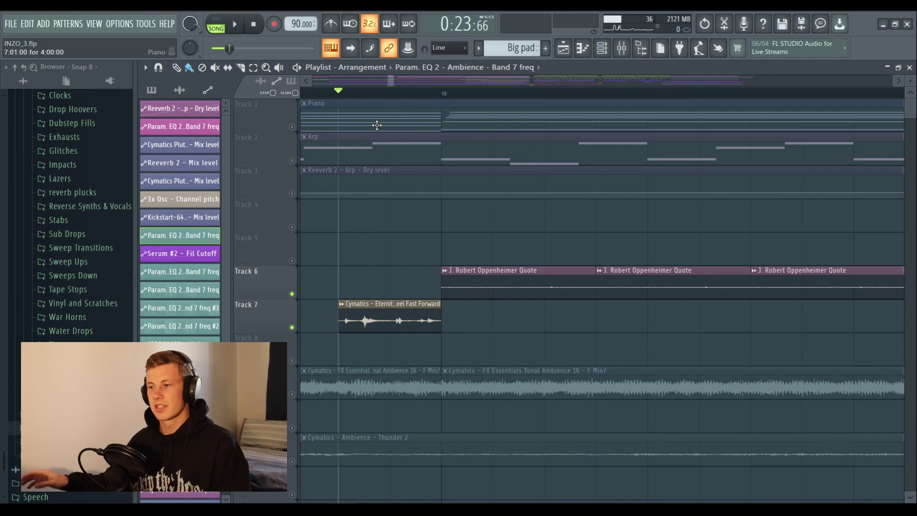
Step: Play from just before bar 10 to past bar 14, muting Track 7 to isolate the Oppenheimer quote on Track 6
scroll(370, 97, down, 4)
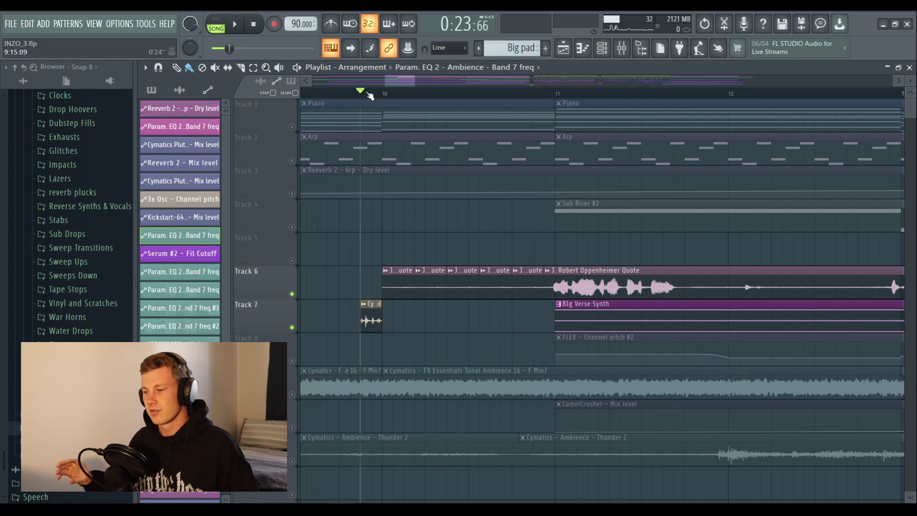
scroll(370, 97, down, 2)
key(space)
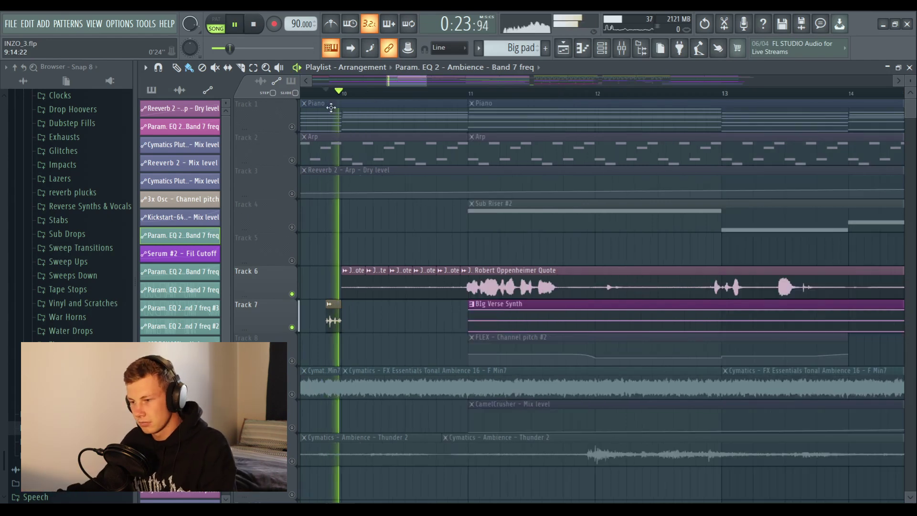
click(292, 328)
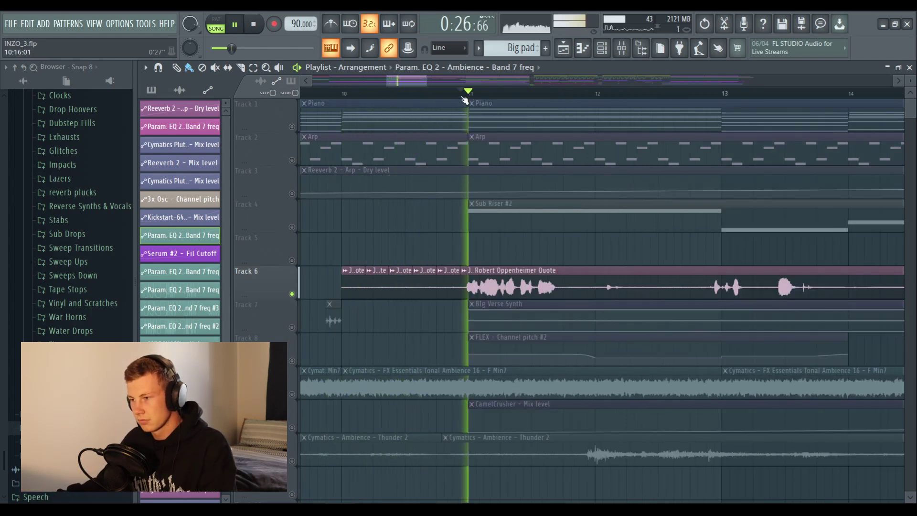
scroll(447, 83, down, 4)
scroll(447, 79, down, 1)
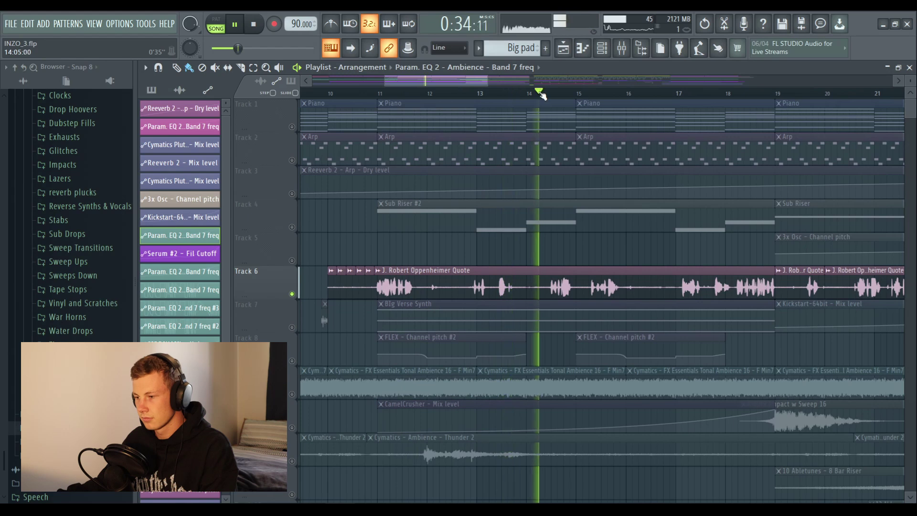
key(space)
Step: Inspect the Effector FX module on the Speech mixer channel, close it and return to the playlist around bar 11
key(F9)
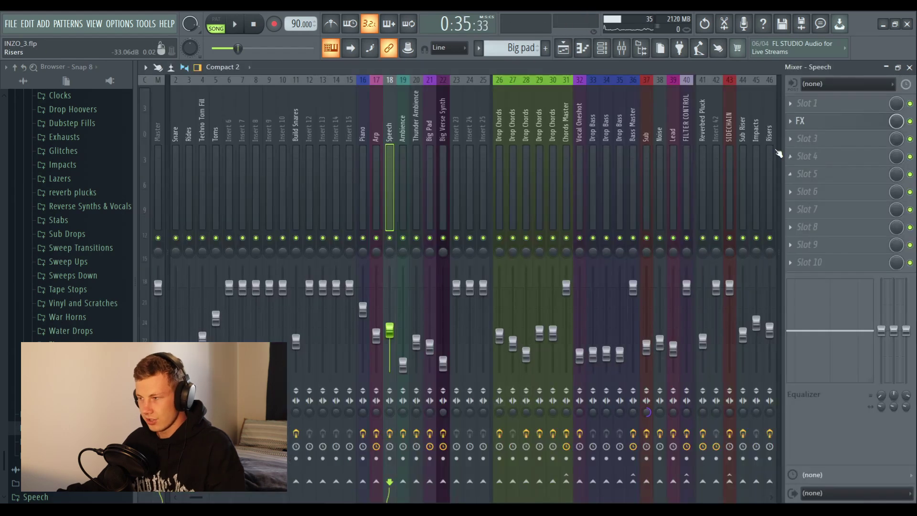
click(818, 119)
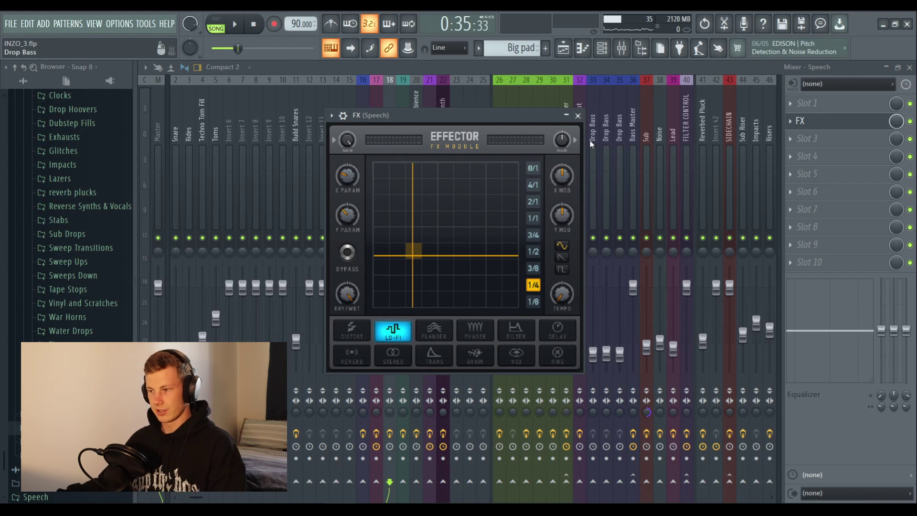
click(579, 117)
click(565, 54)
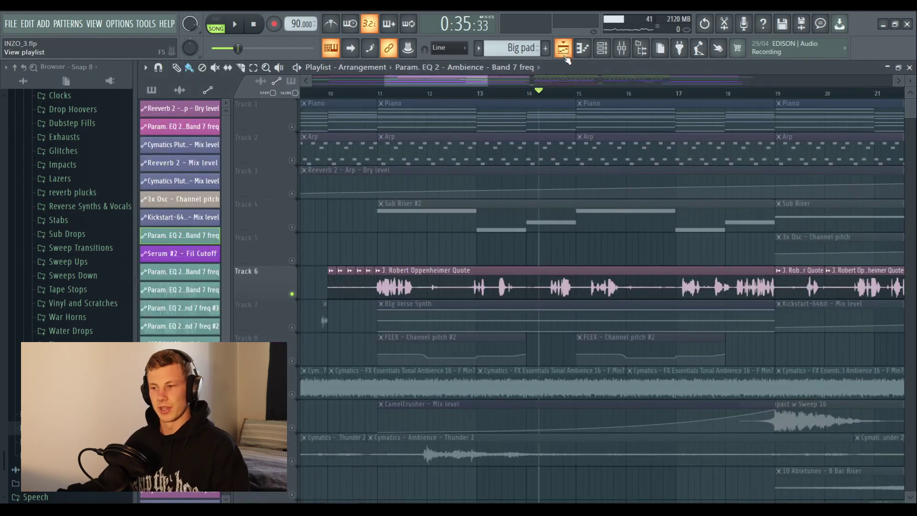
scroll(441, 81, up, 2)
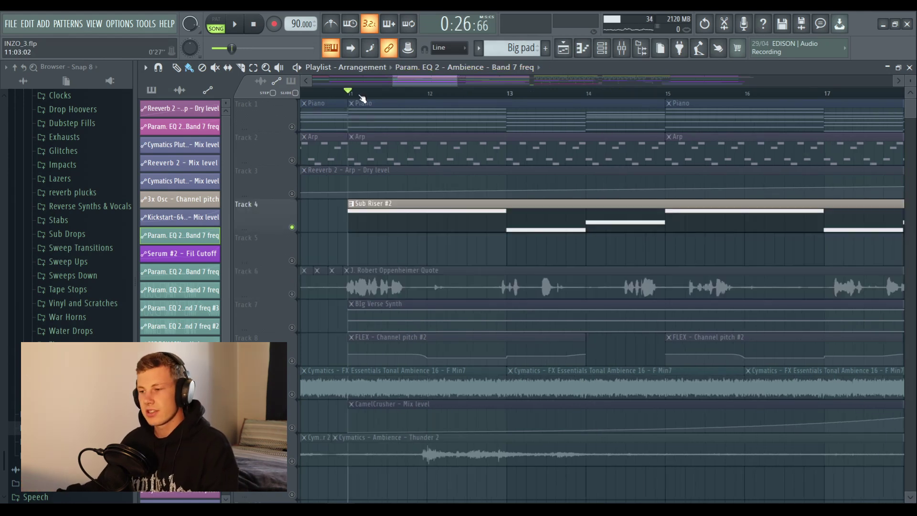
Step: Play the soloed Sub Riser #2 pattern on Track 4 from bar 11, skipping ahead to just before bar 13 and to bar 14
key(space)
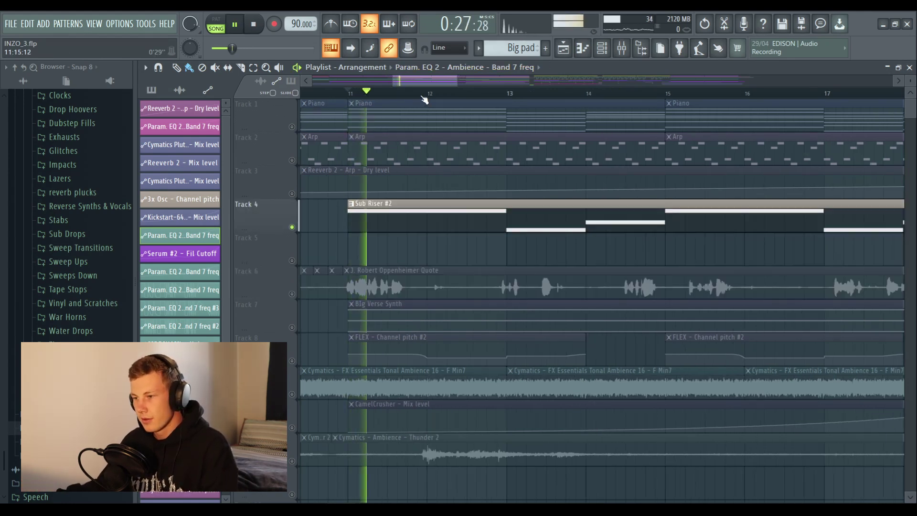
click(488, 93)
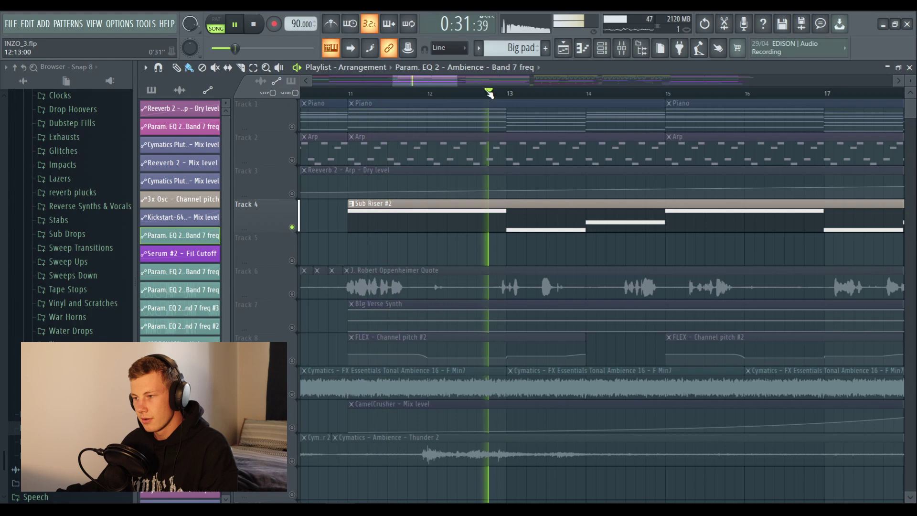
click(587, 93)
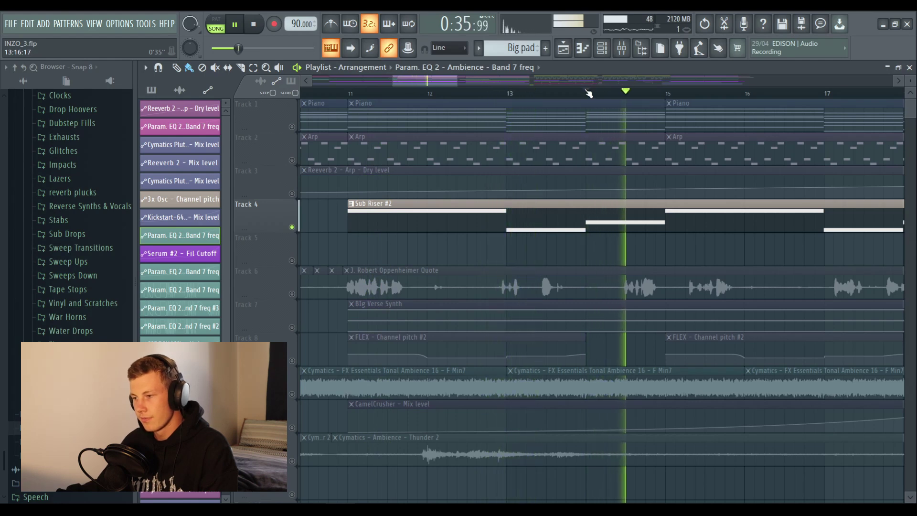
key(space)
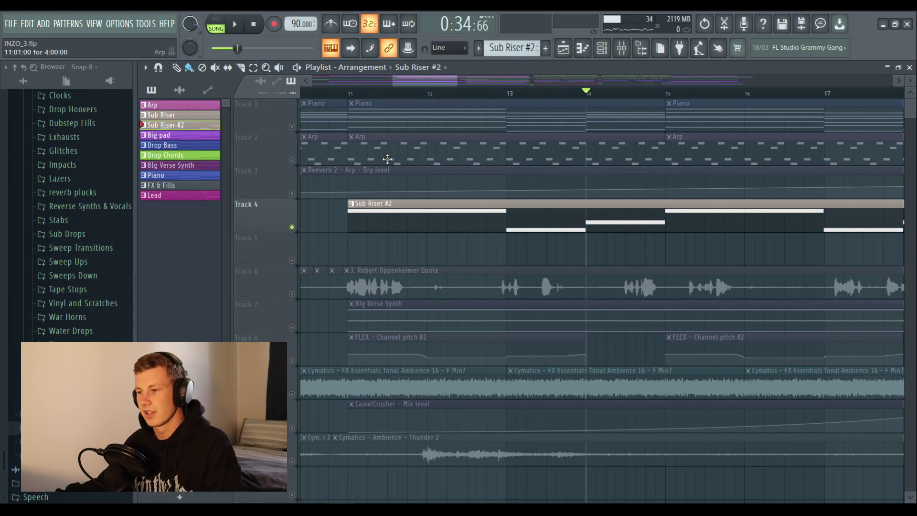
Step: Solo the Big Verse Synth on Track 7 with its automation on Tracks 8 and 10, and inspect its FLEX instrument
scroll(334, 239, down, 4)
click(292, 293)
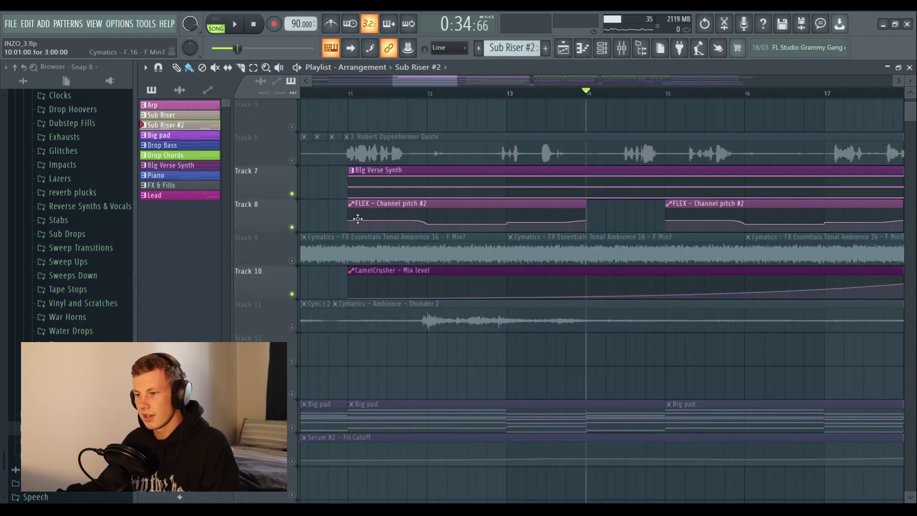
click(357, 93)
scroll(371, 144, down, 1)
click(383, 184)
click(604, 50)
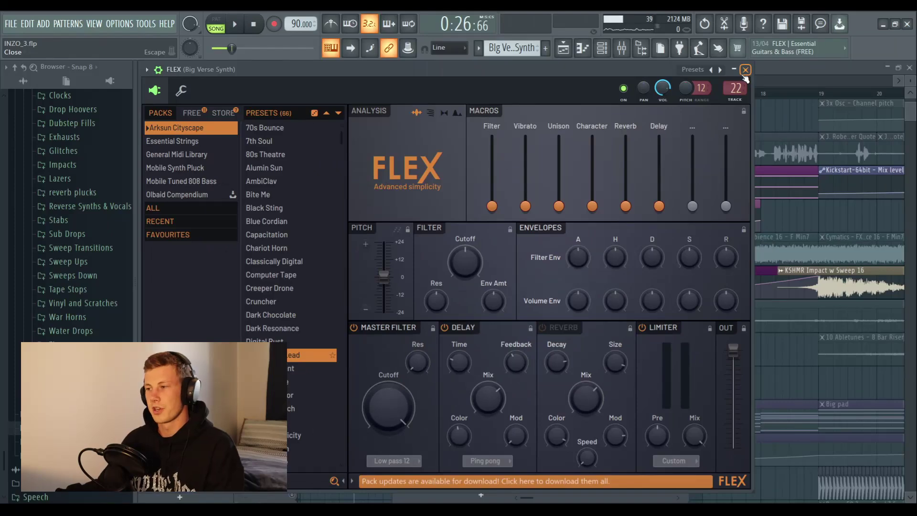
click(745, 69)
Step: Examine the sustained notes of the Big Verse Synth pattern in the piano roll and return to the playlist
click(451, 83)
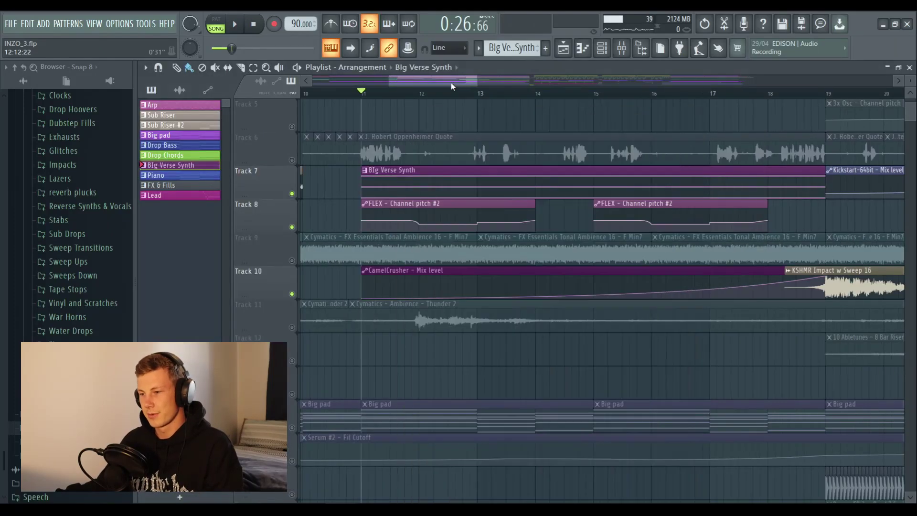
key(F7)
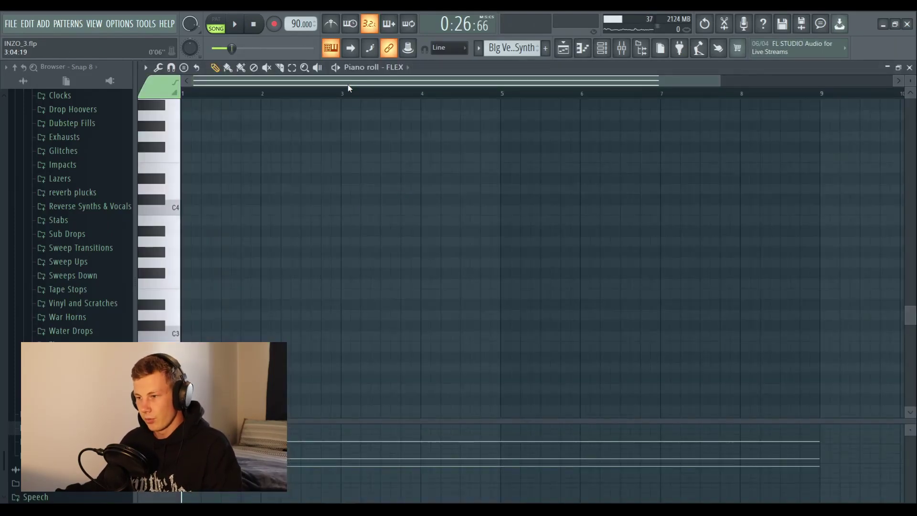
scroll(348, 83, down, 2)
scroll(413, 163, down, 8)
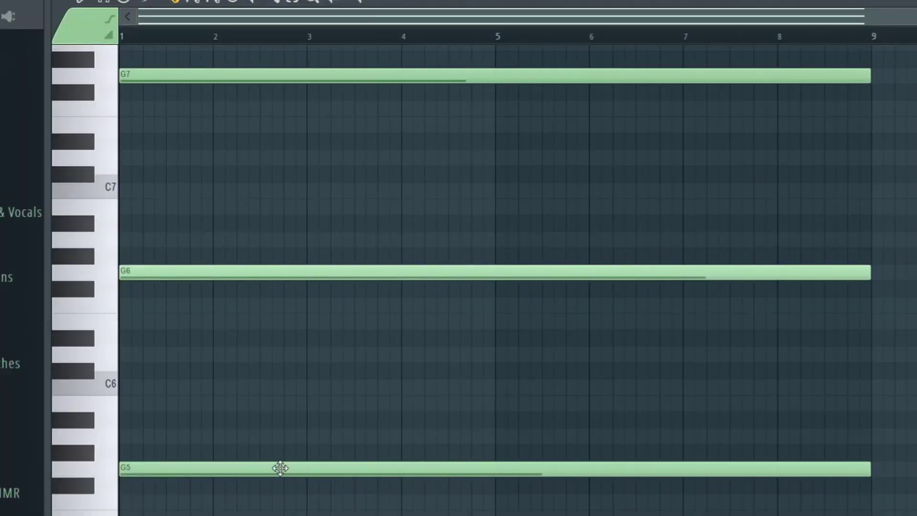
scroll(378, 94, up, 2)
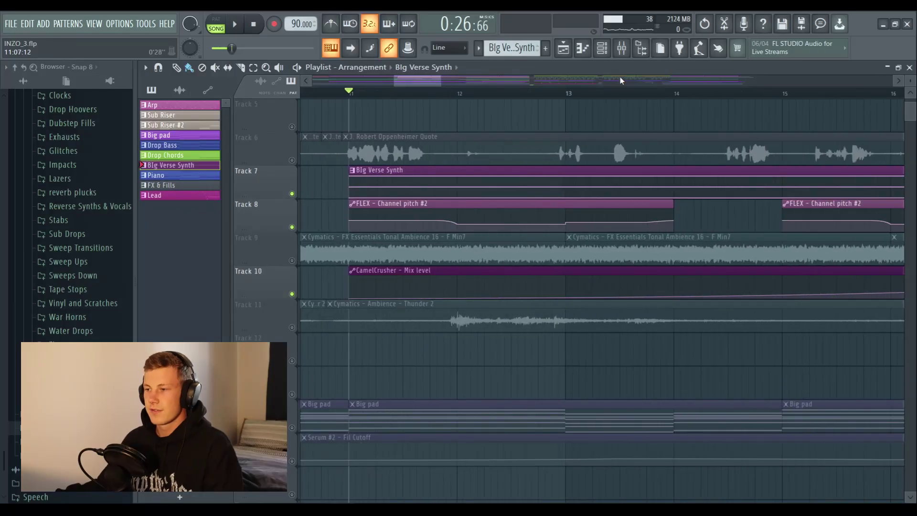
click(602, 48)
click(563, 48)
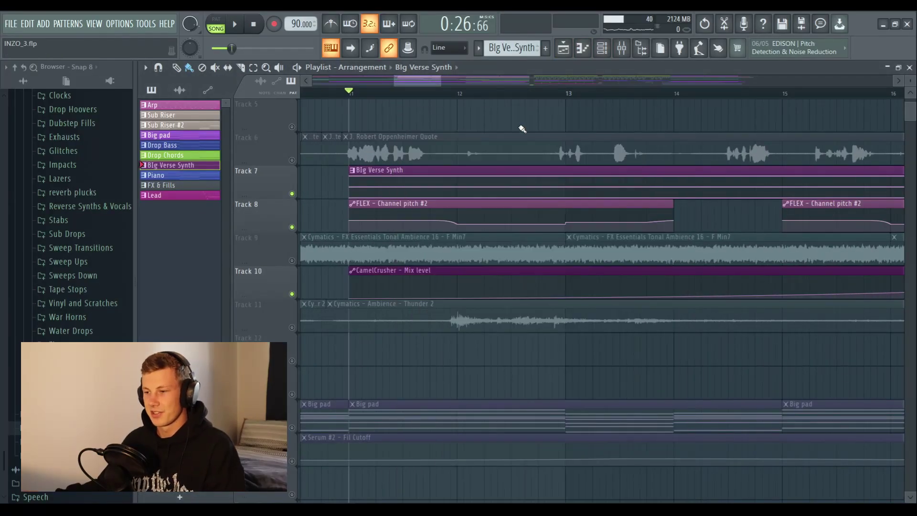
Step: Play the Big Verse Synth with its channel pitch automation from bar 11 to past bar 14
mouse_move(427, 202)
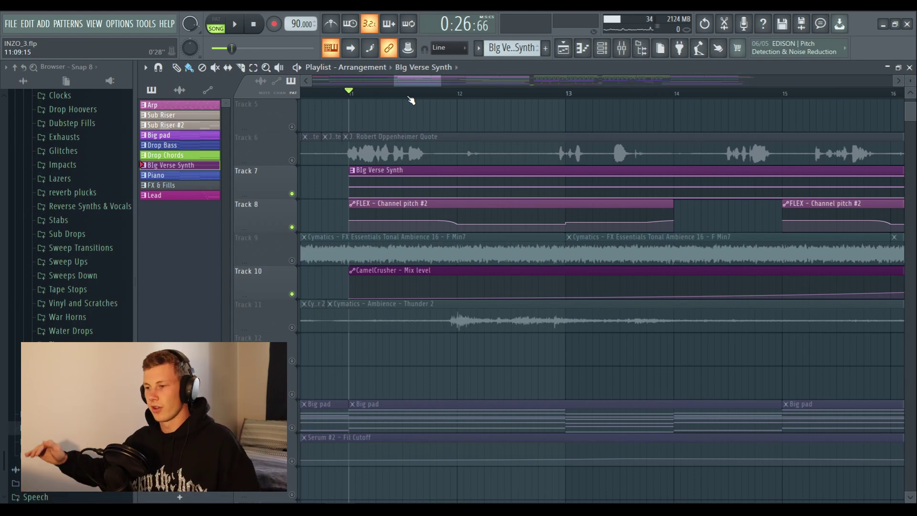
key(space)
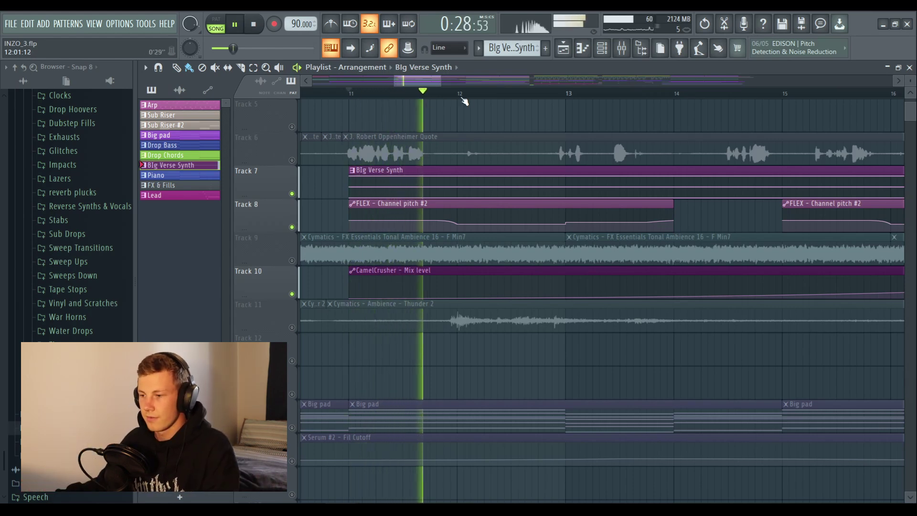
drag(428, 79, 430, 78)
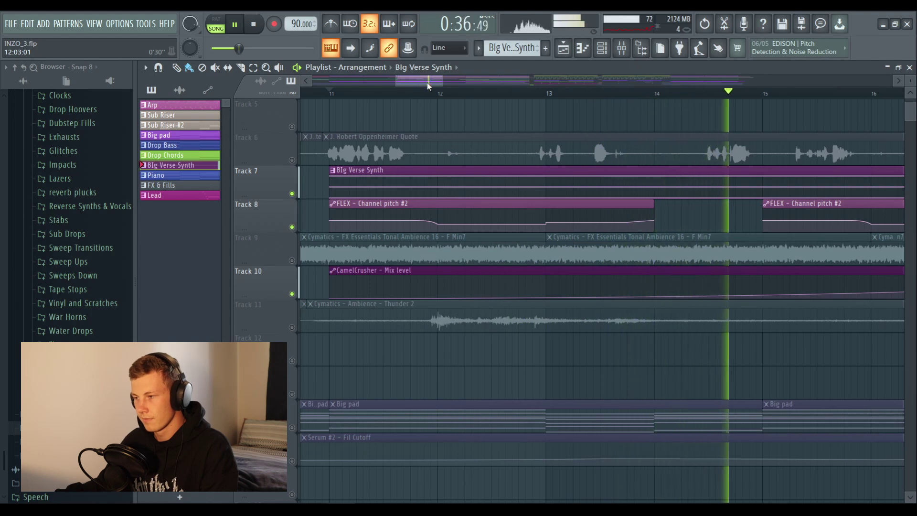
key(space)
scroll(385, 97, down, 3)
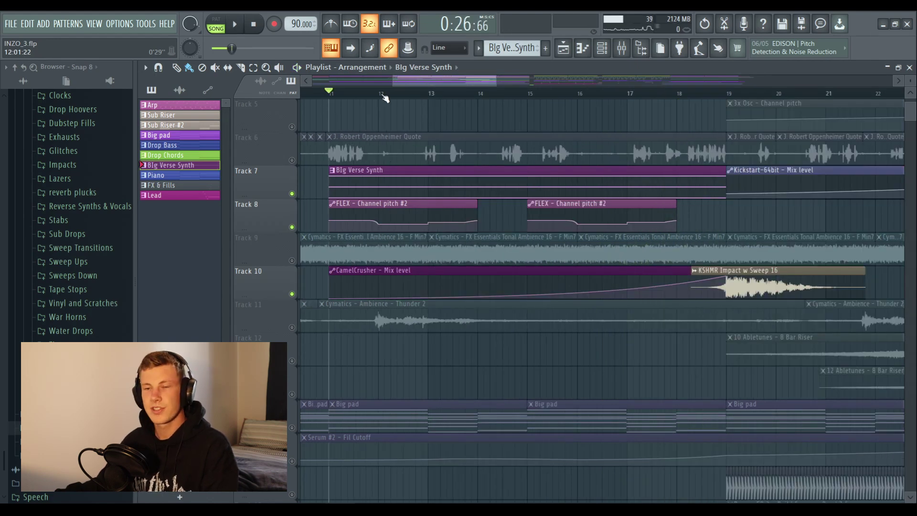
Step: Inspect the parametric EQ 2, Blood Overdrive, Stereo Enhancer and Reeverb 2 on the Big Verse Synth mixer channel and return to the playlist
click(621, 48)
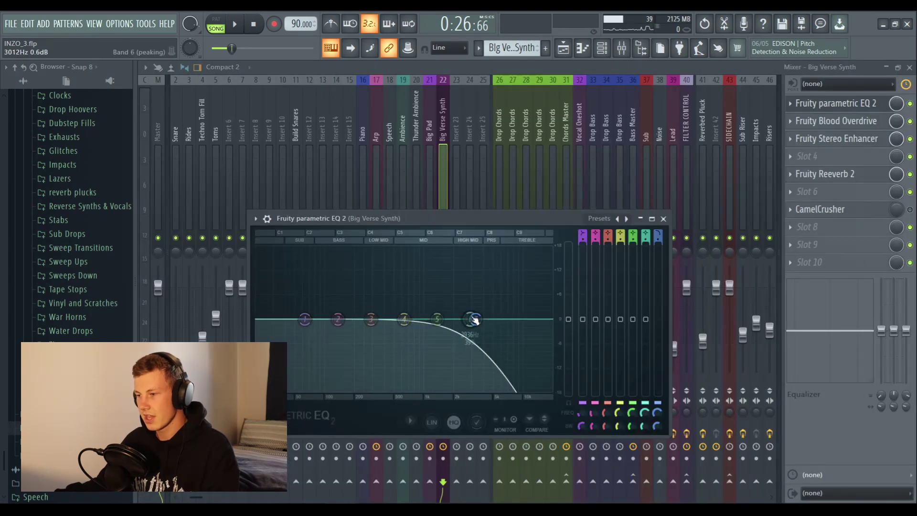
click(663, 218)
click(849, 121)
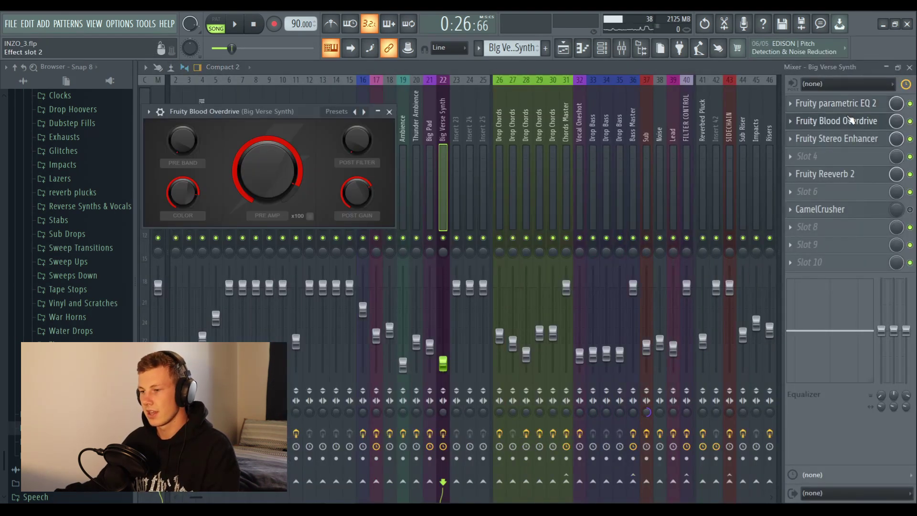
click(836, 138)
click(836, 139)
click(819, 174)
drag(468, 200, 444, 167)
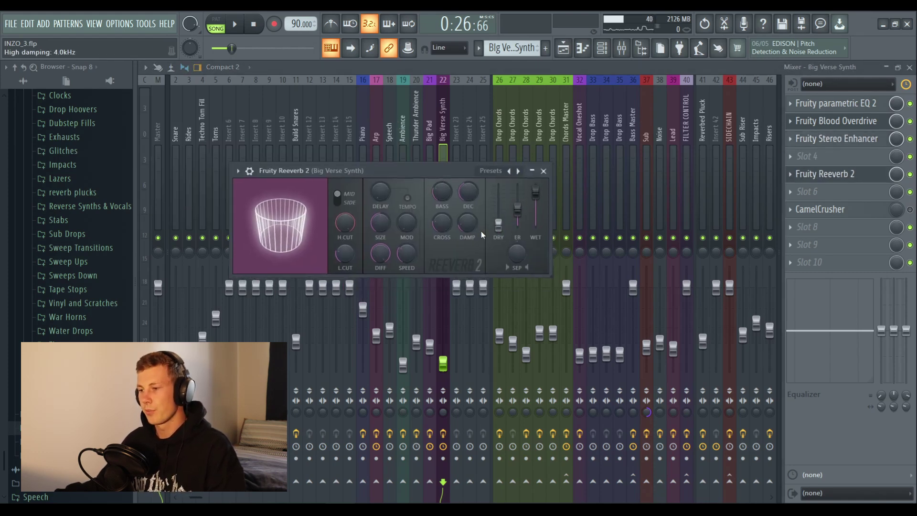
click(572, 49)
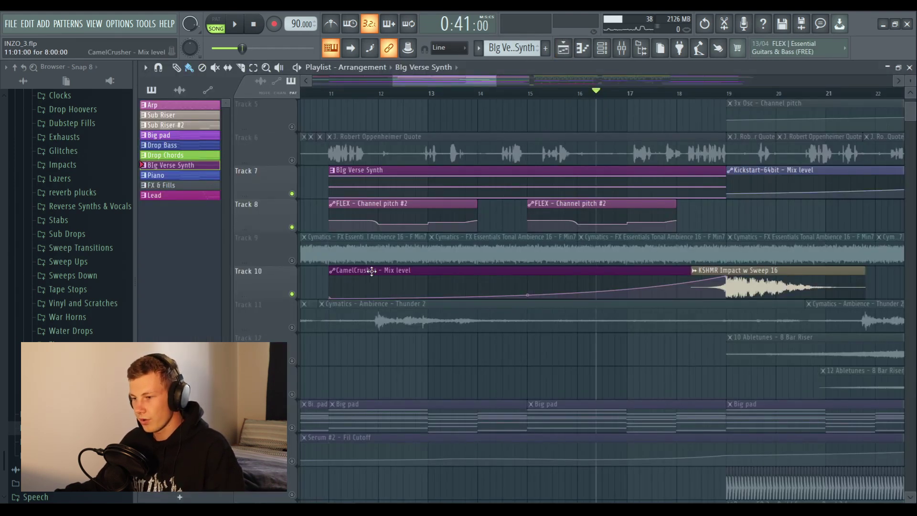
Step: Play the Big Verse Synth at around bars 11, 16 and 18 to compare the effect of the rising CamelCrusher mix level automation
click(622, 48)
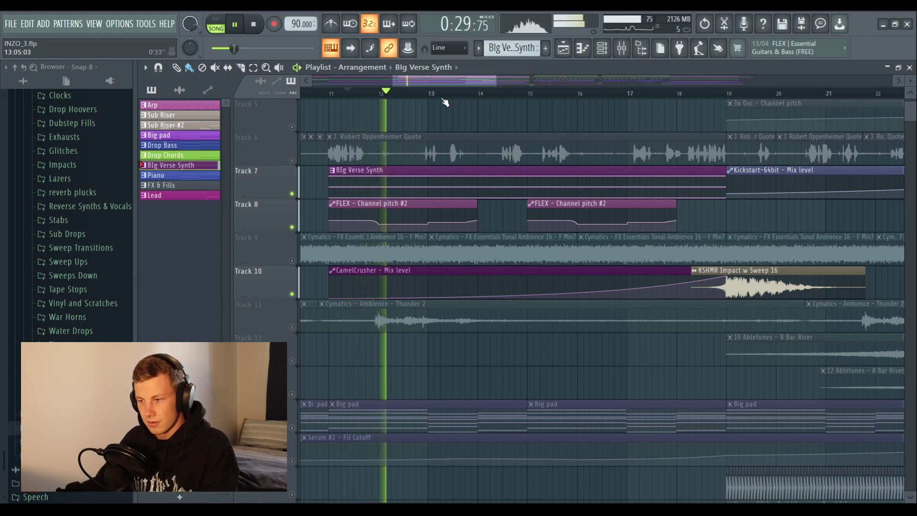
click(594, 94)
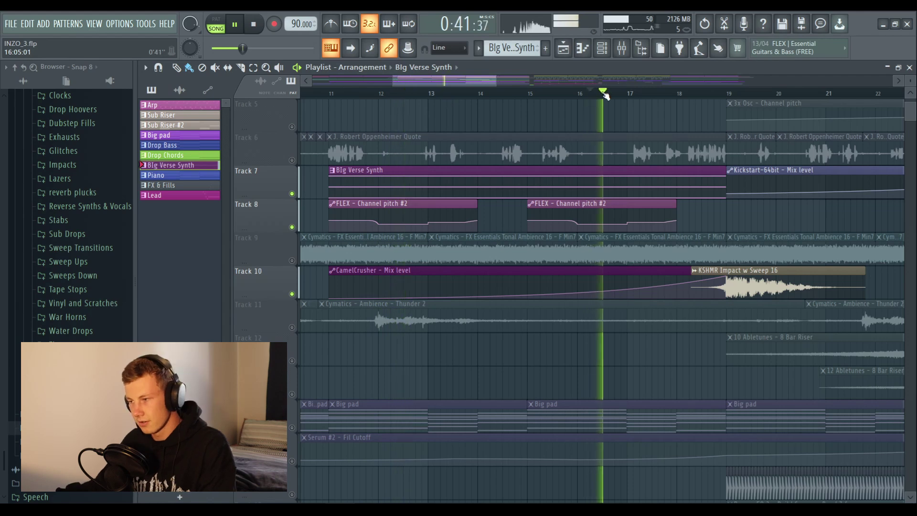
click(696, 96)
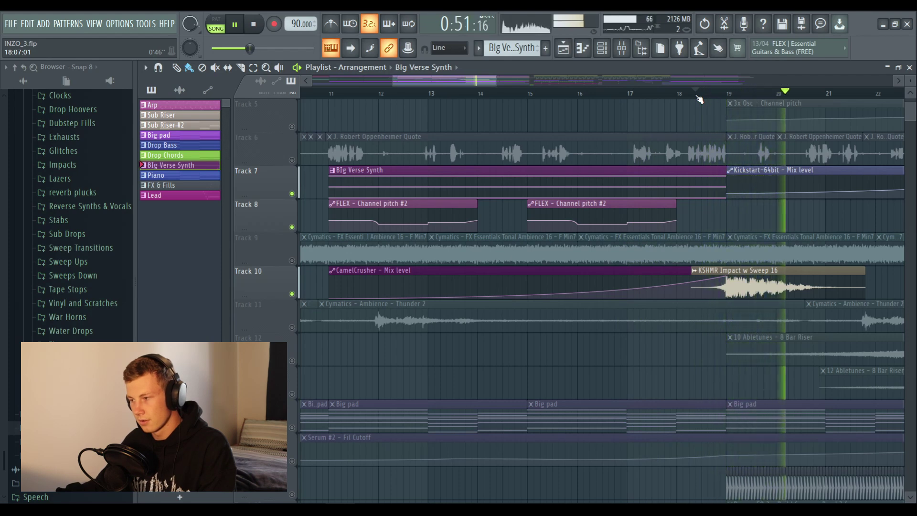
scroll(699, 99, down, 5)
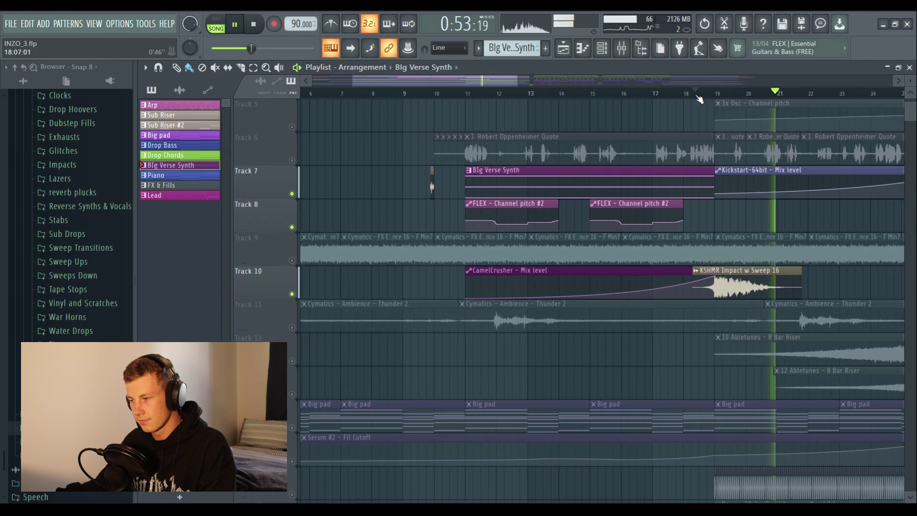
key(space)
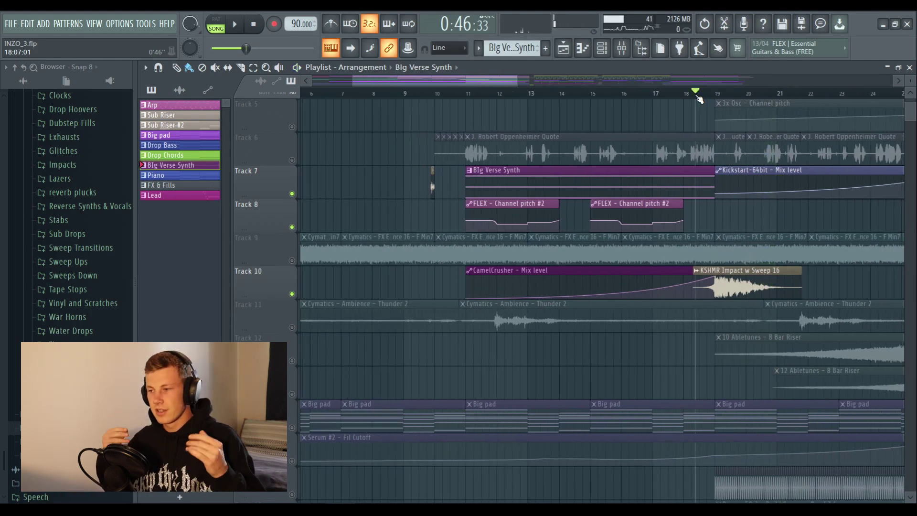
Step: Play the KSHMR Impact w Sweep 16 sample from just before bar 19 with Track 10 soloed
scroll(695, 97, down, 6)
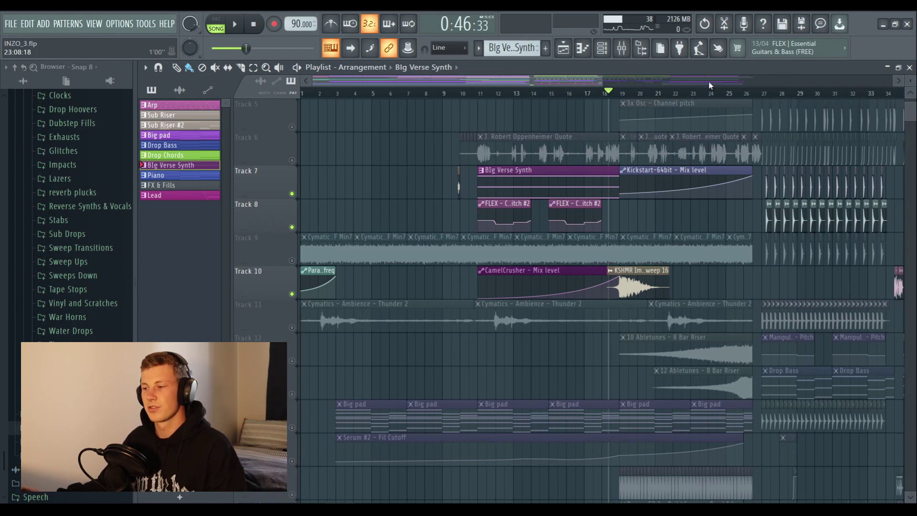
scroll(615, 96, up, 4)
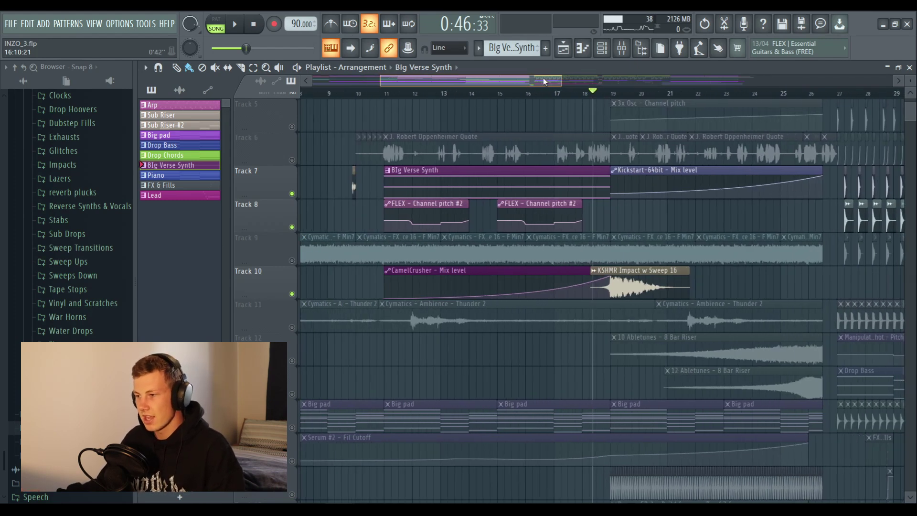
drag(543, 82, 567, 82)
scroll(649, 176, up, 4)
scroll(530, 94, up, 3)
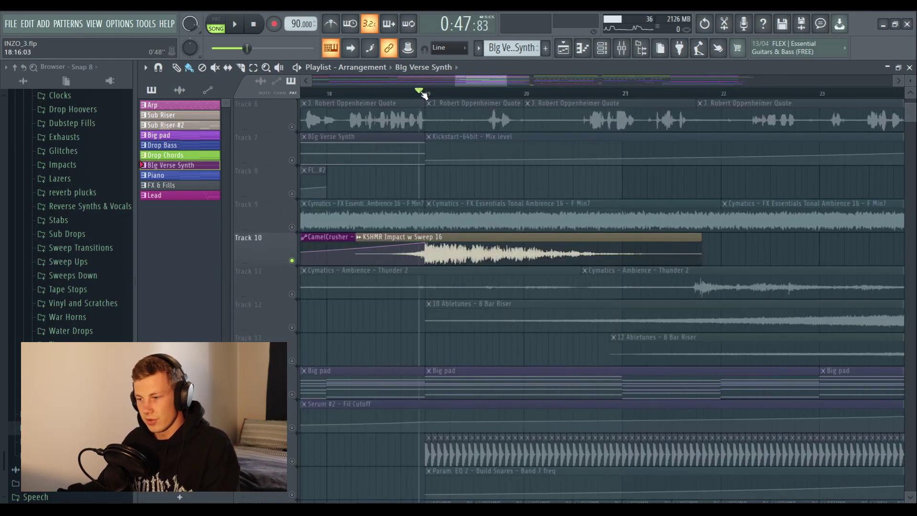
click(422, 93)
key(space)
Step: Examine the Sub Riser pattern's note in the 3x Osc piano roll and return to the playlist
scroll(497, 170, down, 3)
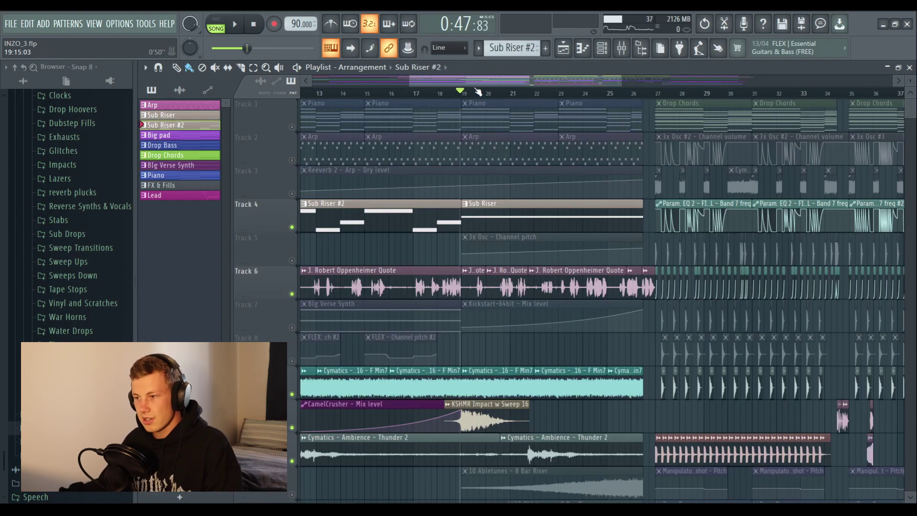
scroll(477, 92, up, 3)
double_click(506, 218)
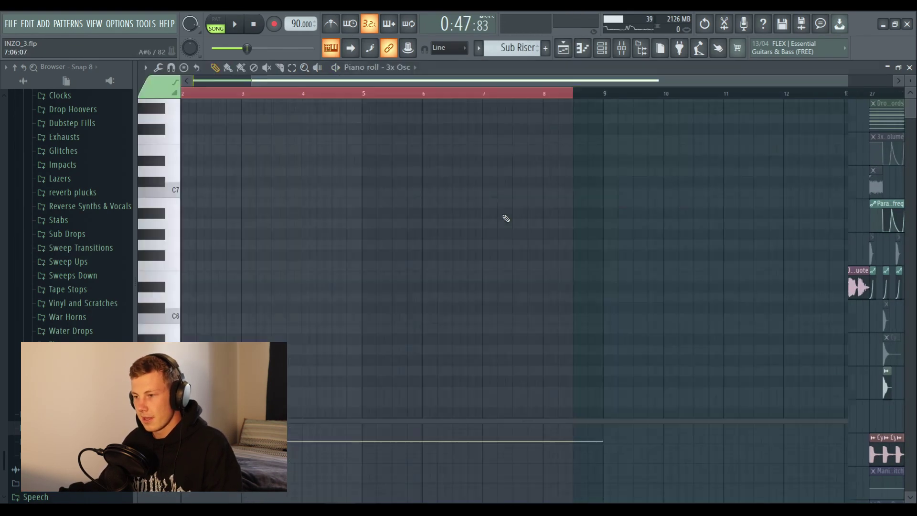
scroll(333, 213, down, 10)
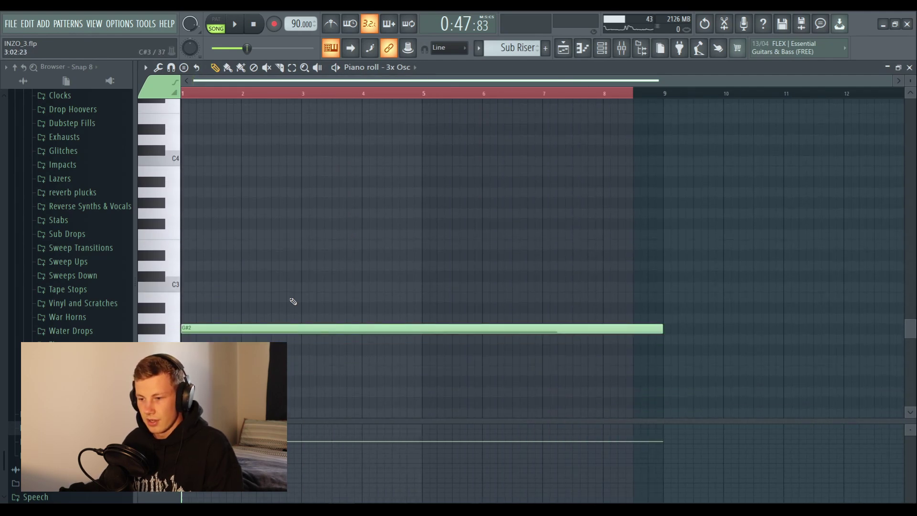
click(563, 48)
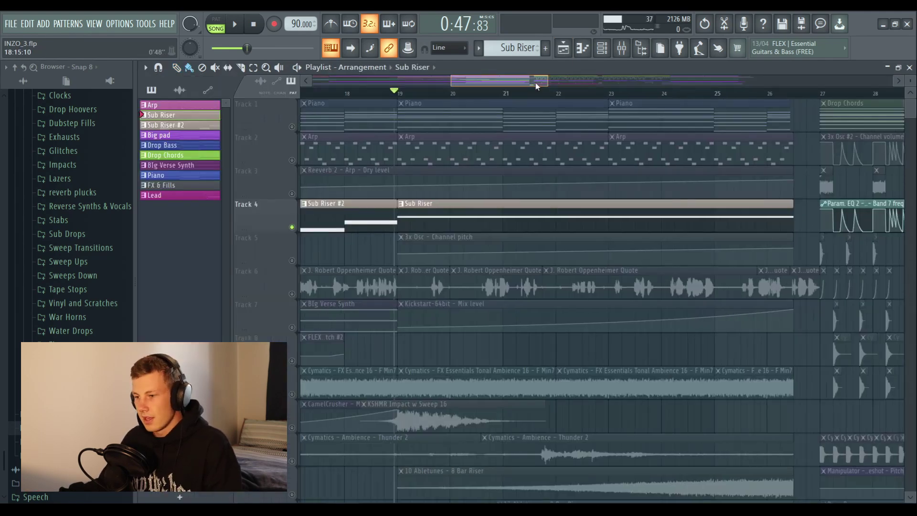
Step: Play the Sub Riser with its 3x Osc channel pitch automation on Tracks 4 and 5 from around bar 19, skipping to bars 23 and 26
click(292, 261)
scroll(401, 96, up, 2)
key(space)
drag(482, 80, 493, 79)
scroll(511, 95, down, 1)
click(594, 94)
click(812, 94)
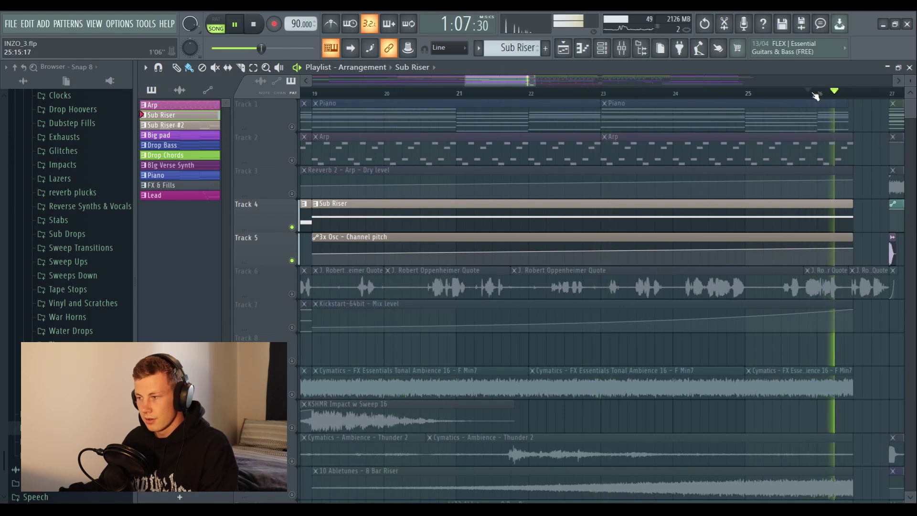
key(space)
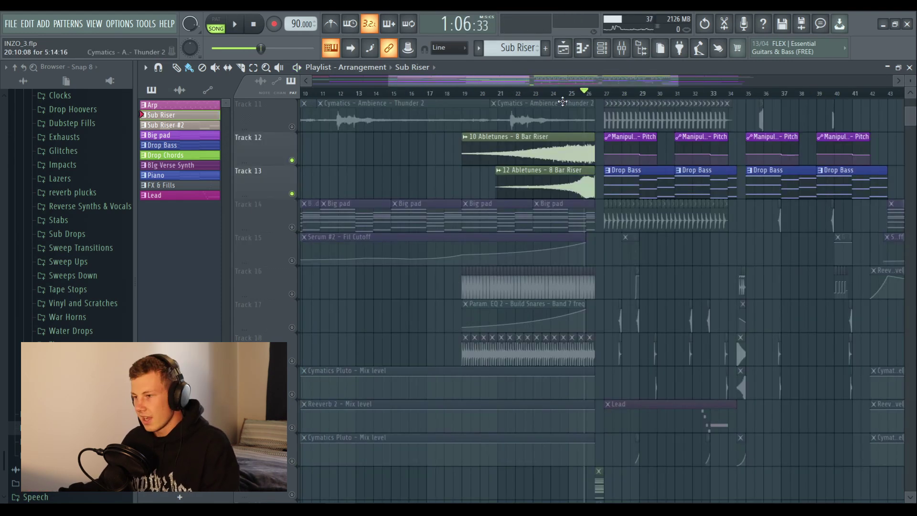
Step: Play the two Abletunes 8 Bar Risers on Tracks 12 and 13 from around bar 23, skipping to just before bar 26
click(539, 94)
scroll(540, 93, up, 2)
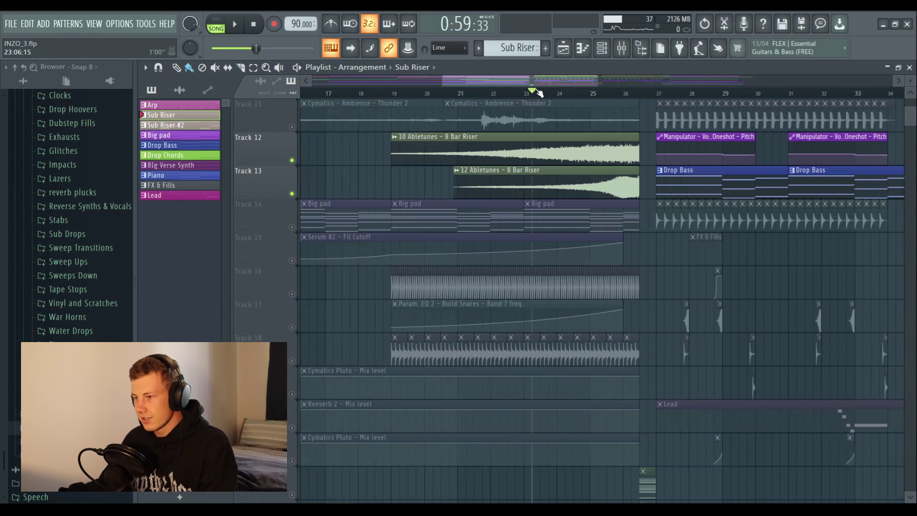
key(space)
click(614, 94)
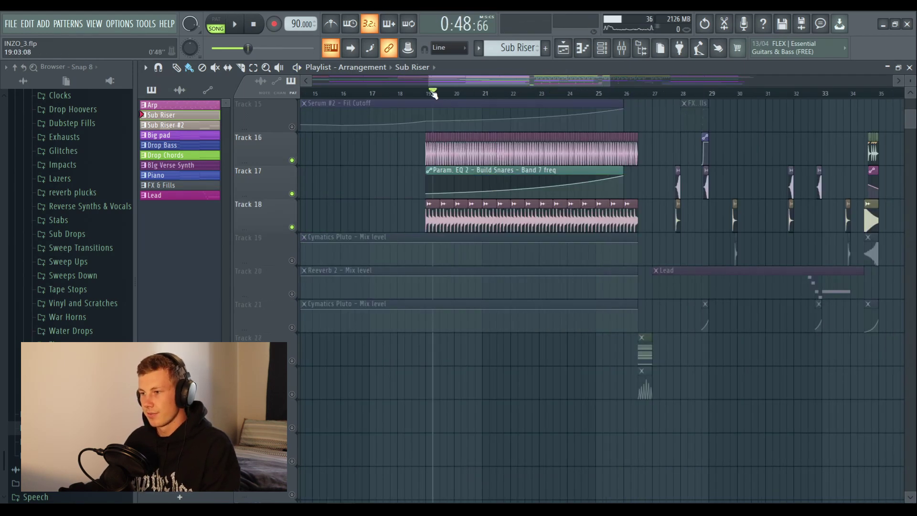
Step: Play the KSHMR Drop Claps 04 layer on Track 18 from bar 19, skipping to between bars 25 and 26
click(432, 93)
scroll(431, 92, up, 3)
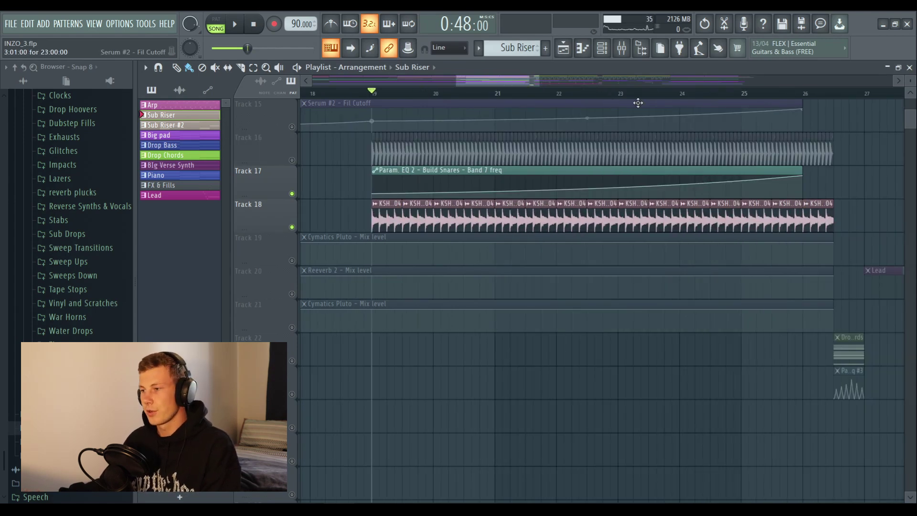
key(space)
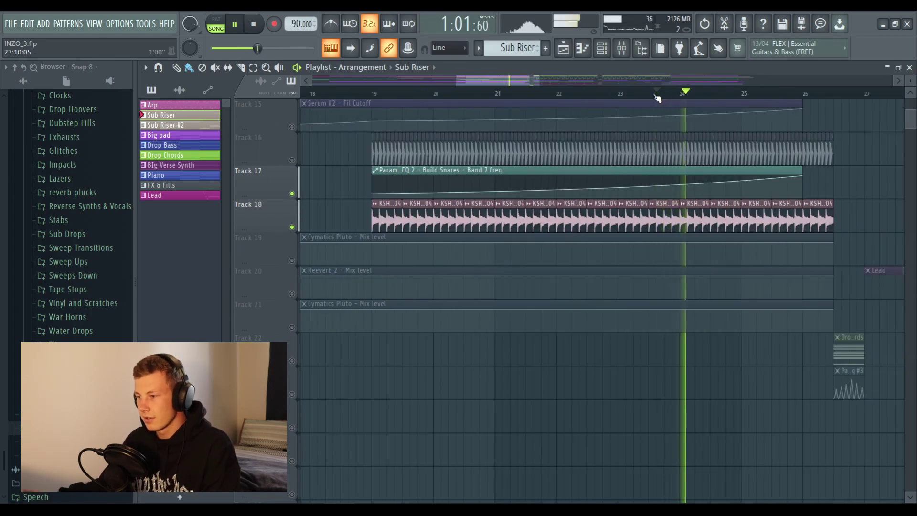
scroll(774, 90, right, 1)
click(773, 92)
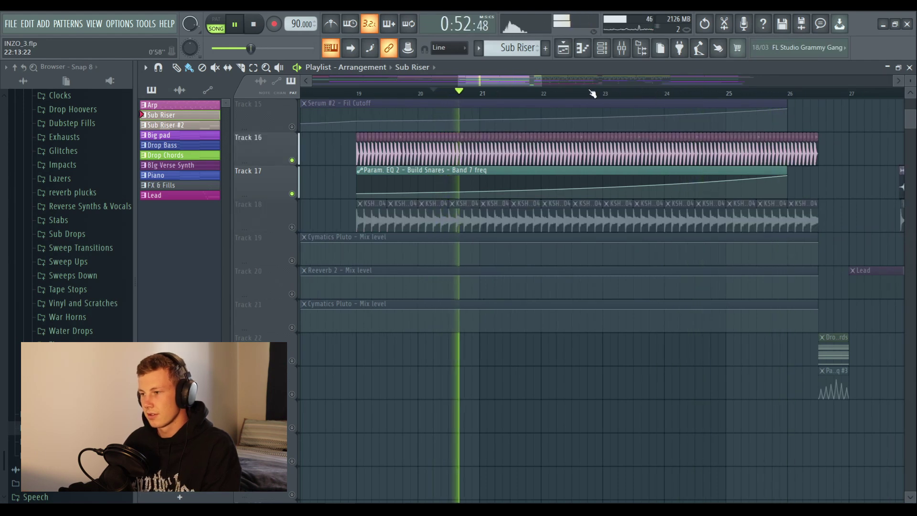
Step: Play the build snares on Track 16 with their EQ frequency automation on Track 17, skipping to near bars 23, 25 and 26
click(591, 92)
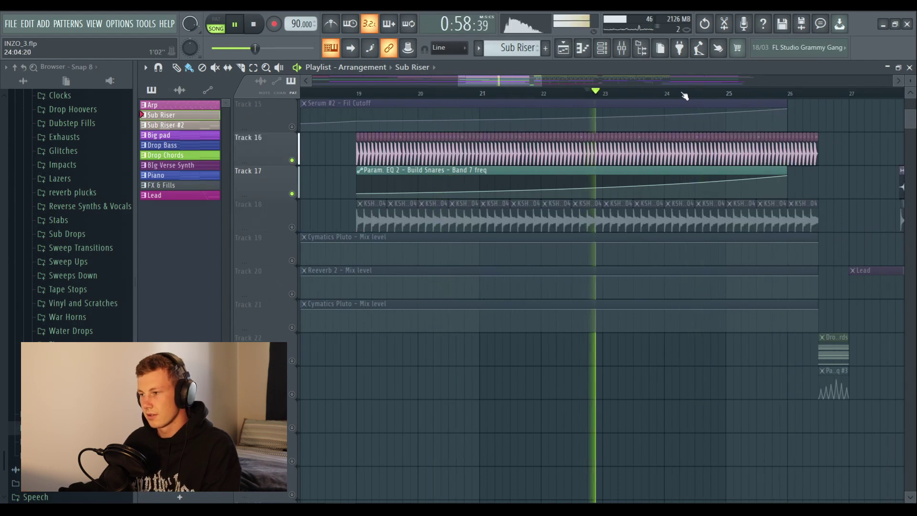
click(712, 92)
click(777, 94)
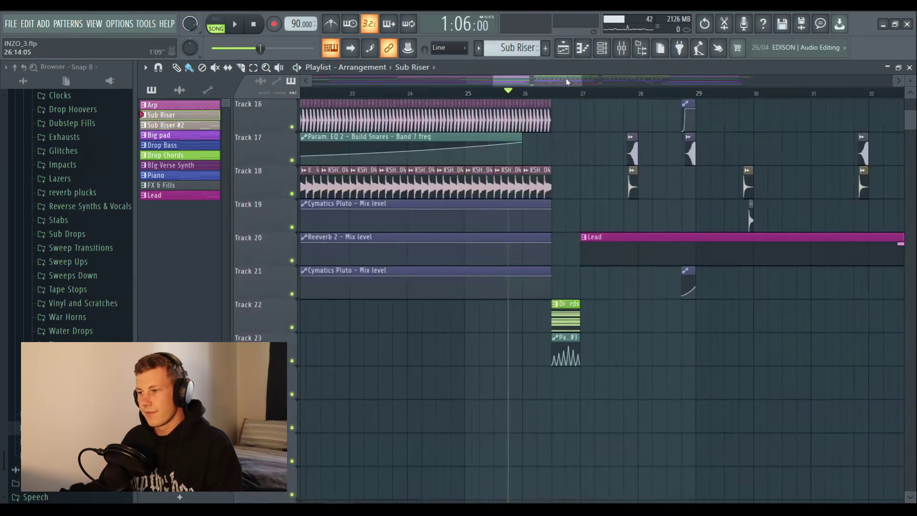
Step: Examine the short Drop Chords clip and its FILTER CONTROL frequency automation on Tracks 22 and 23 just before bar 27
scroll(554, 98, up, 6)
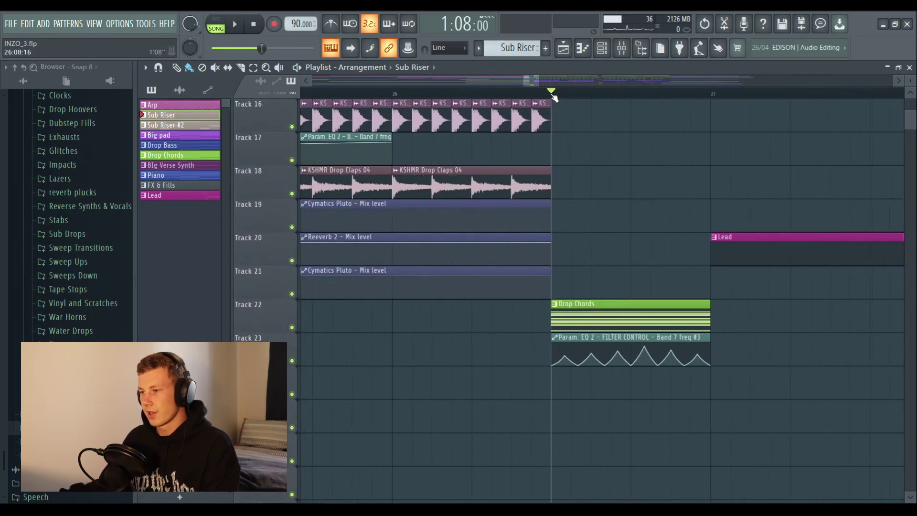
drag(532, 81, 533, 81)
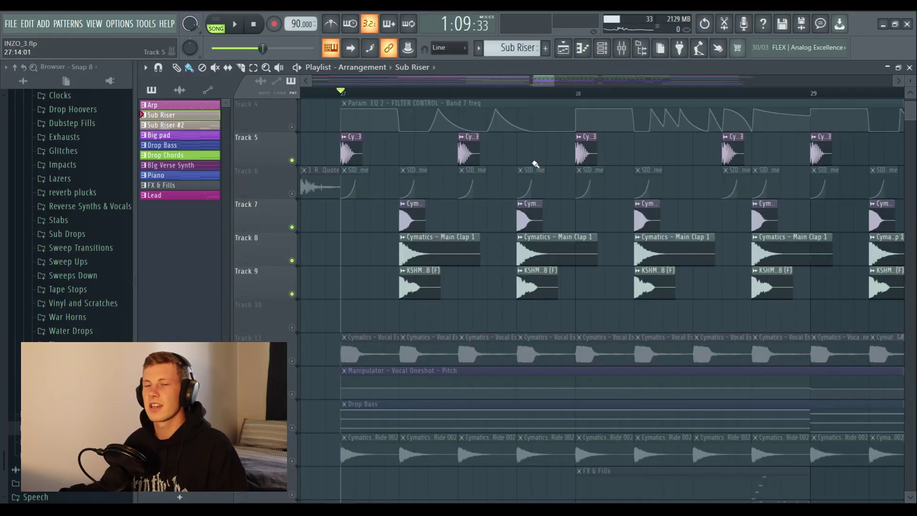
Step: Play the drop's drum layers on Tracks 5, 7, 8 and 9 from bar 27, following the pattern past bar 29
key(space)
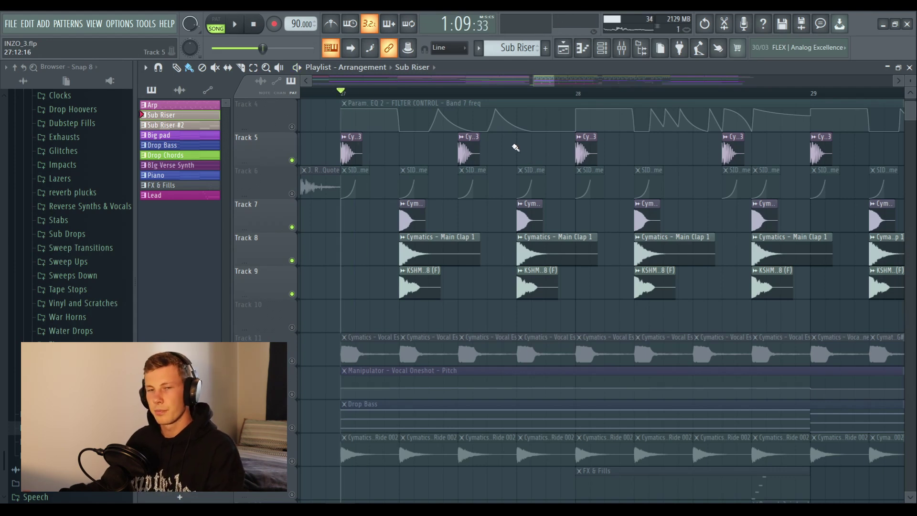
key(space)
drag(401, 93, 403, 95)
key(space)
scroll(546, 186, down, 1)
scroll(546, 186, up, 1)
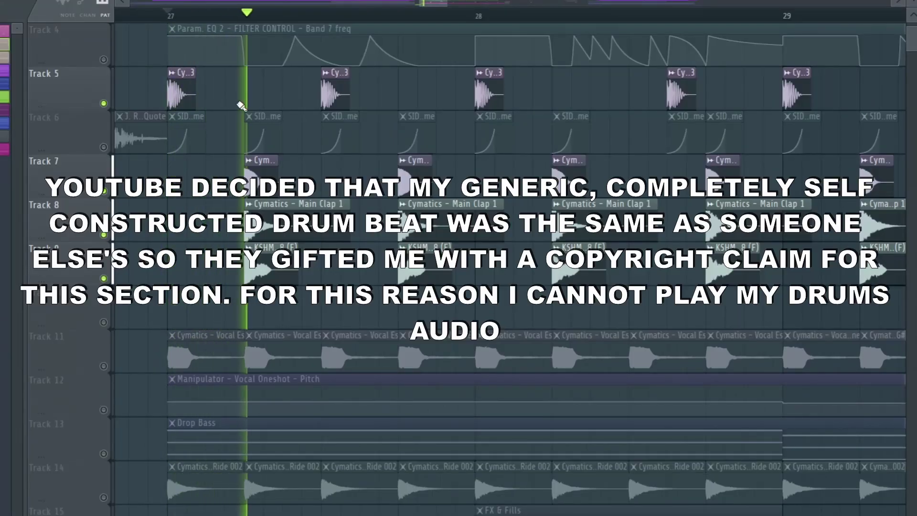
scroll(461, 19, down, 2)
drag(438, 2, 444, 3)
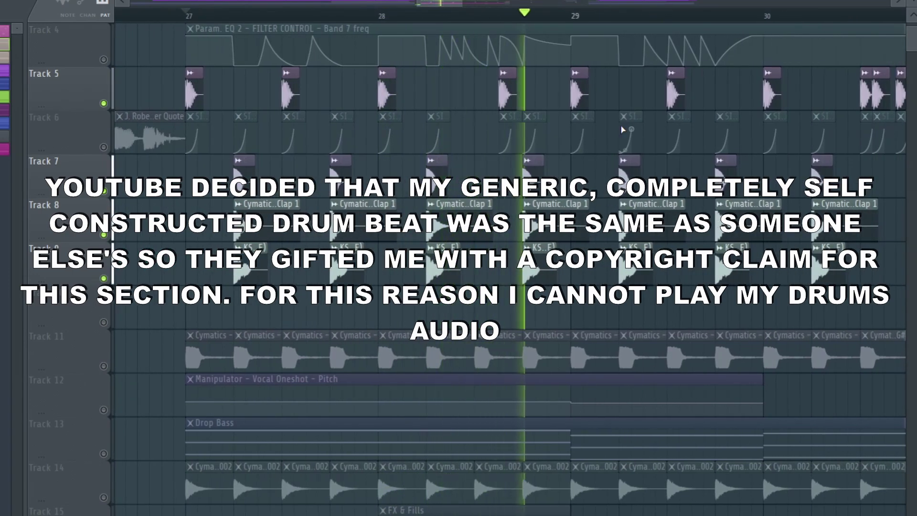
scroll(490, 25, down, 1)
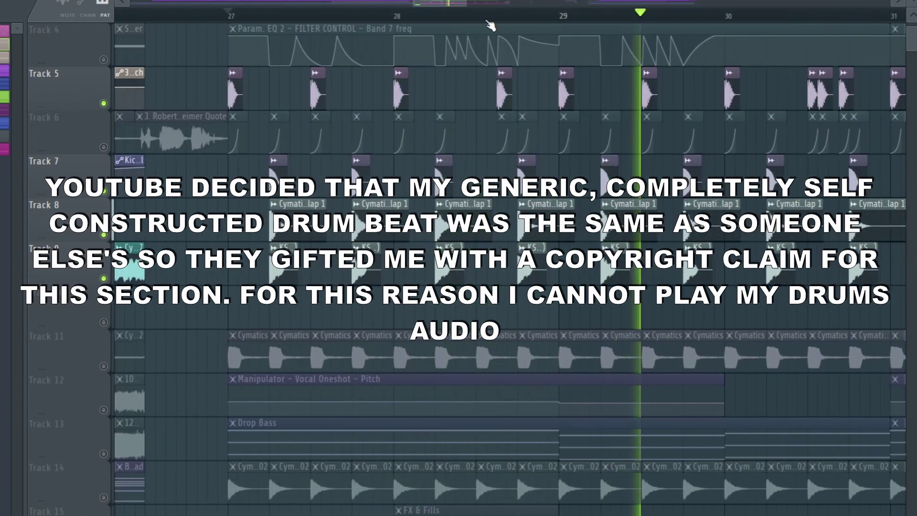
scroll(489, 23, down, 2)
drag(459, 3, 467, 3)
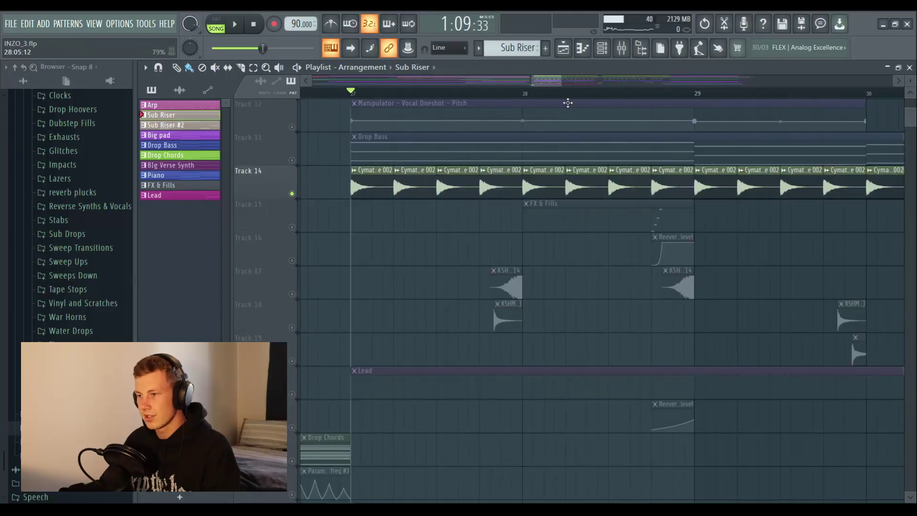
Step: Review the Cymatics ride samples on Track 14 with the drum fills on Tracks 18 and 19, starting at bar 27
drag(555, 86, 557, 86)
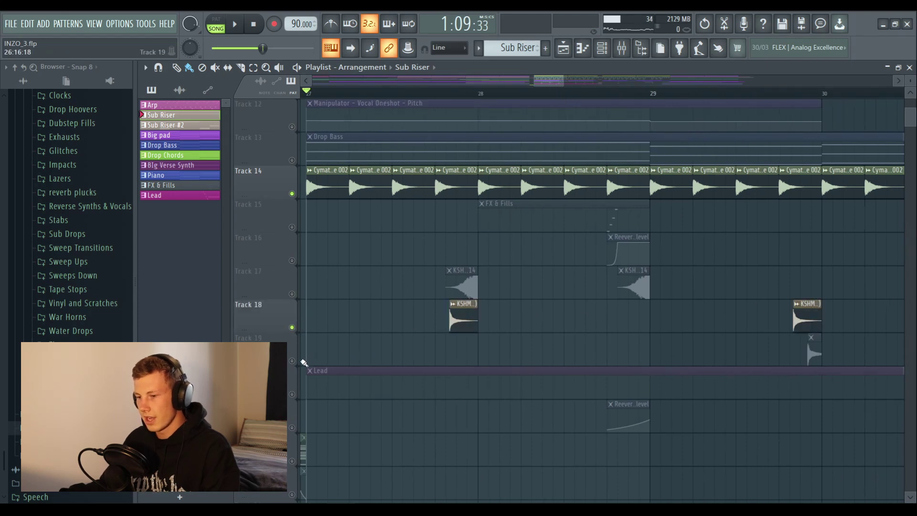
scroll(420, 110, down, 4)
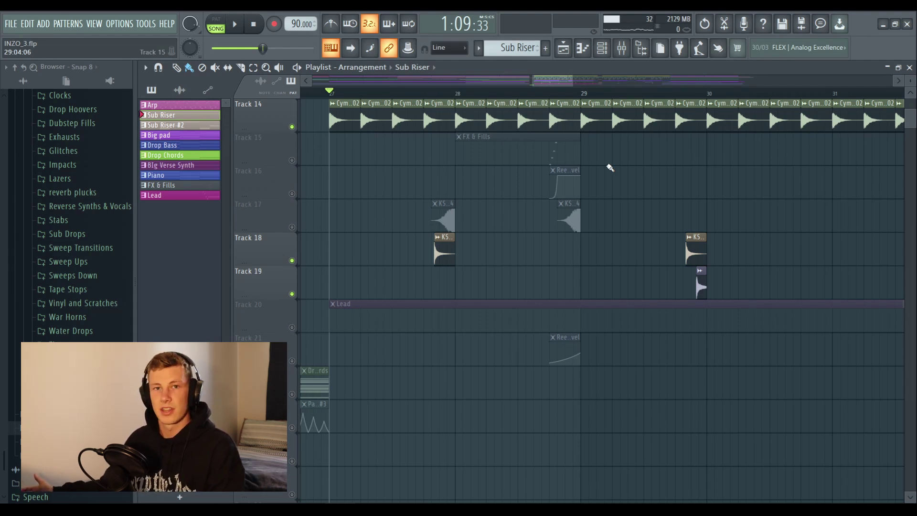
Step: Play the Cymatics vocal one-shots on Track 11 with the Manipulator pitch automation on Track 12 from bar 27
scroll(609, 167, up, 7)
scroll(352, 94, up, 1)
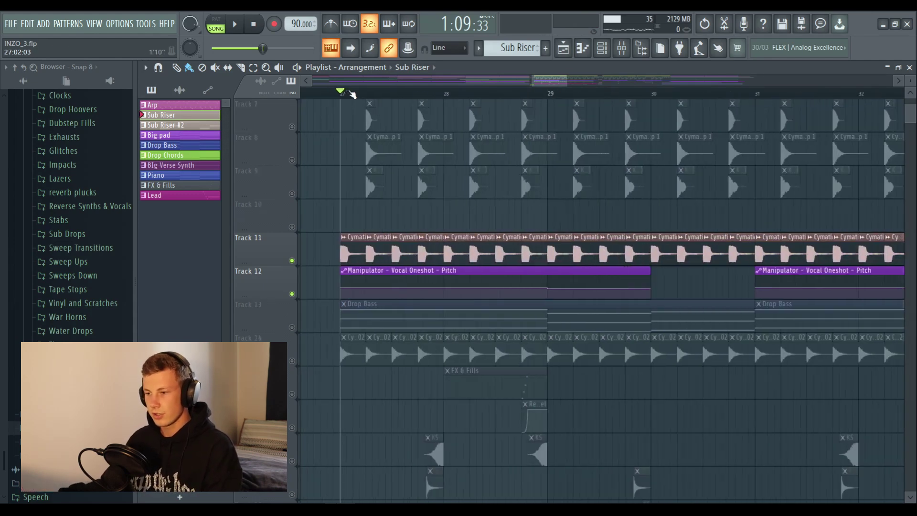
scroll(352, 94, down, 1)
scroll(487, 154, down, 2)
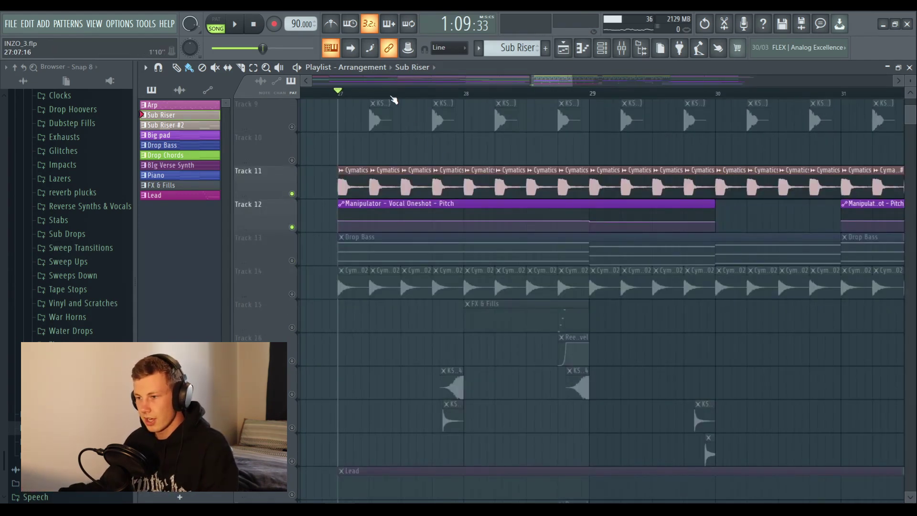
scroll(395, 97, up, 2)
scroll(395, 98, down, 1)
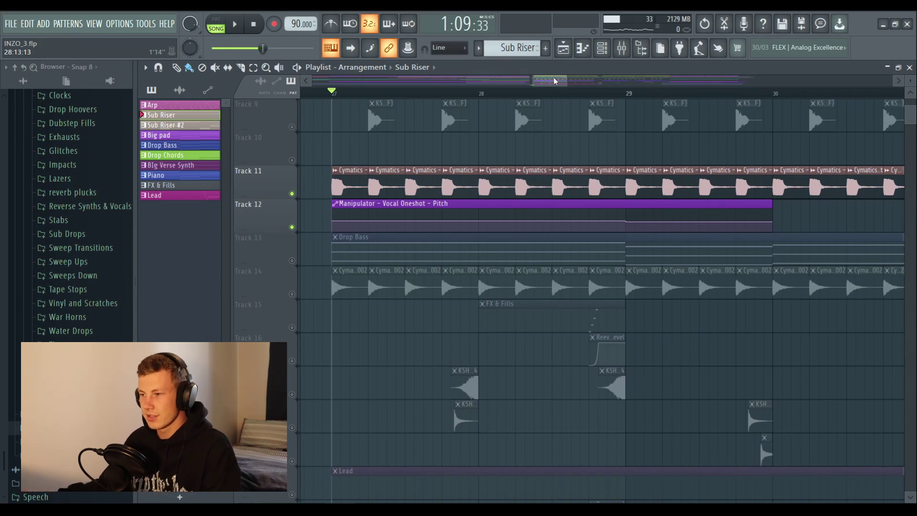
scroll(555, 79, right, 1)
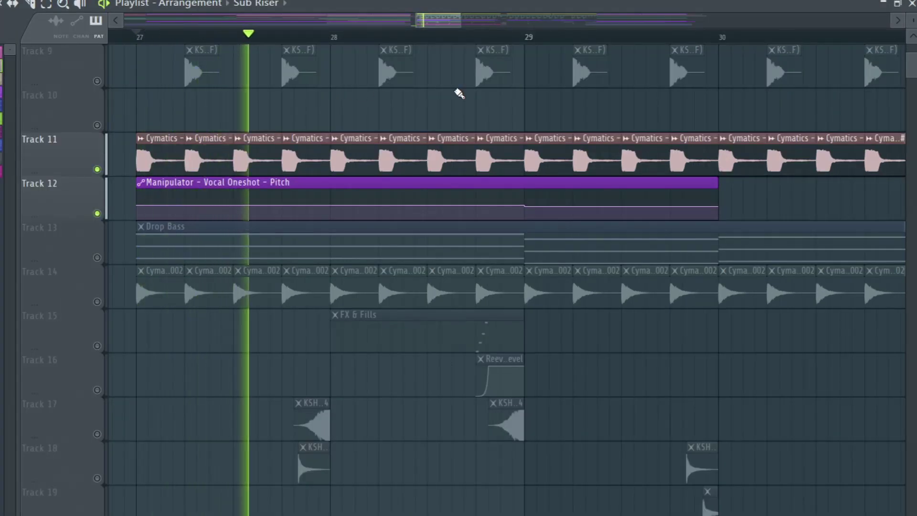
scroll(489, 29, down, 1)
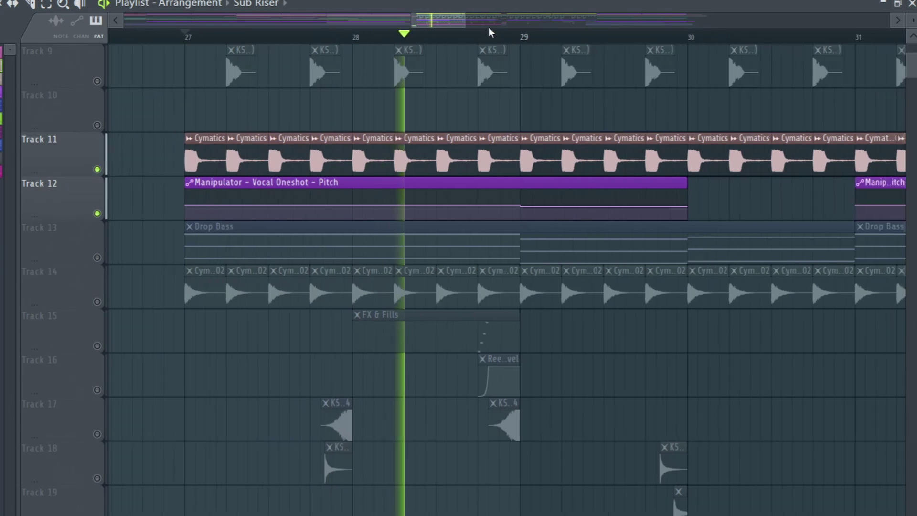
drag(448, 19, 460, 19)
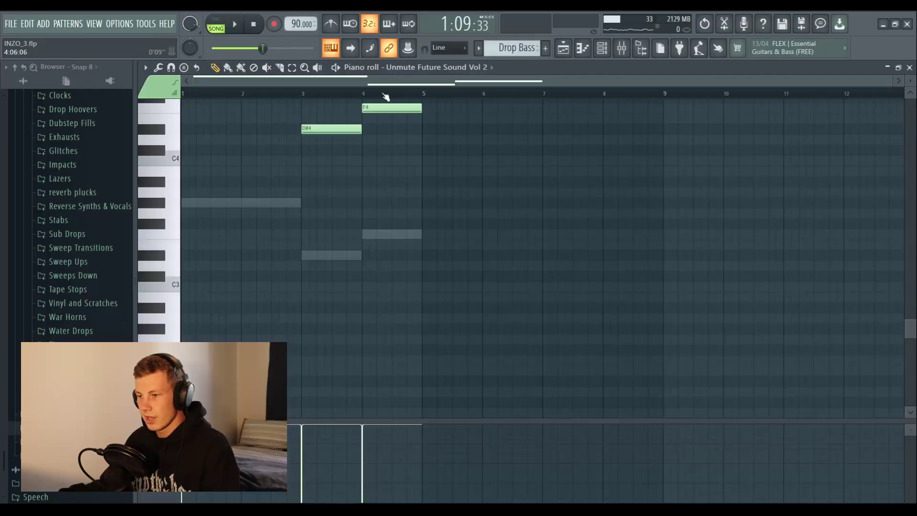
Step: Examine the Drop Bass notes, audition its Unmute Future Sound and 3x Osc #2 channels individually in solo, and return to the playlist
scroll(416, 181, up, 5)
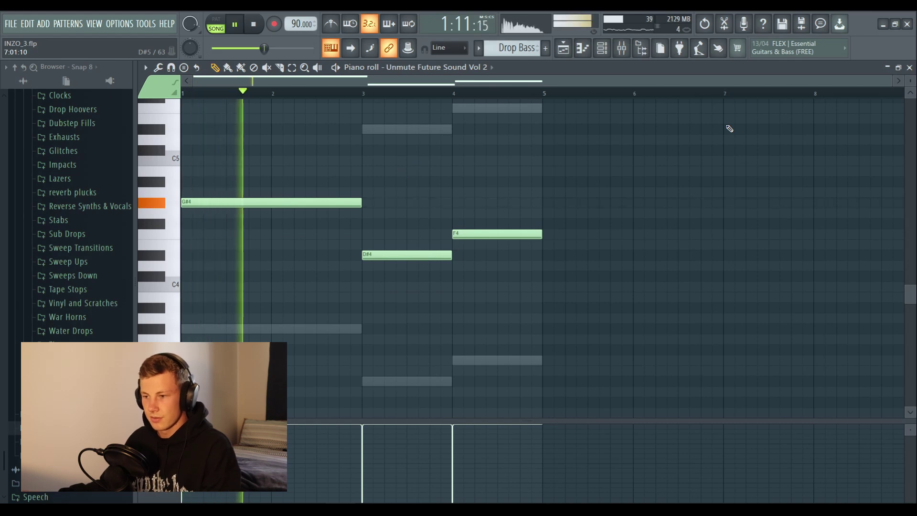
click(603, 49)
scroll(583, 214, down, 5)
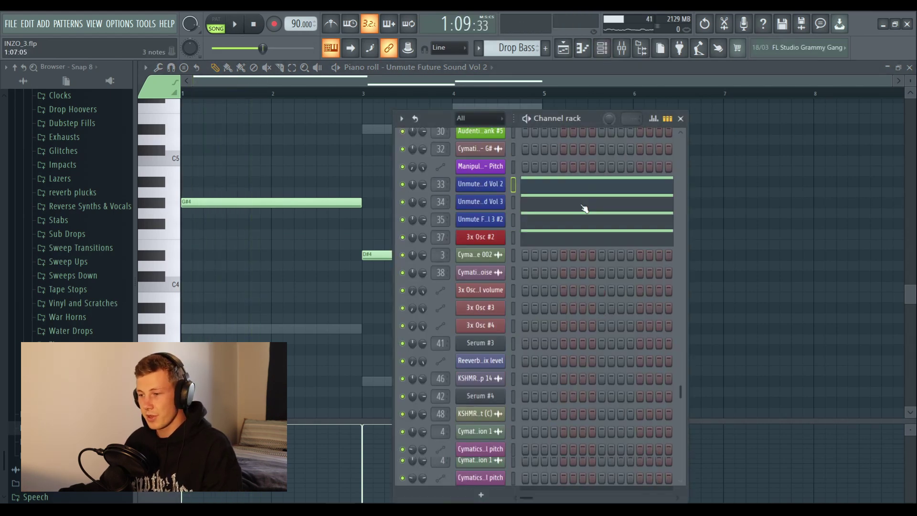
right_click(403, 183)
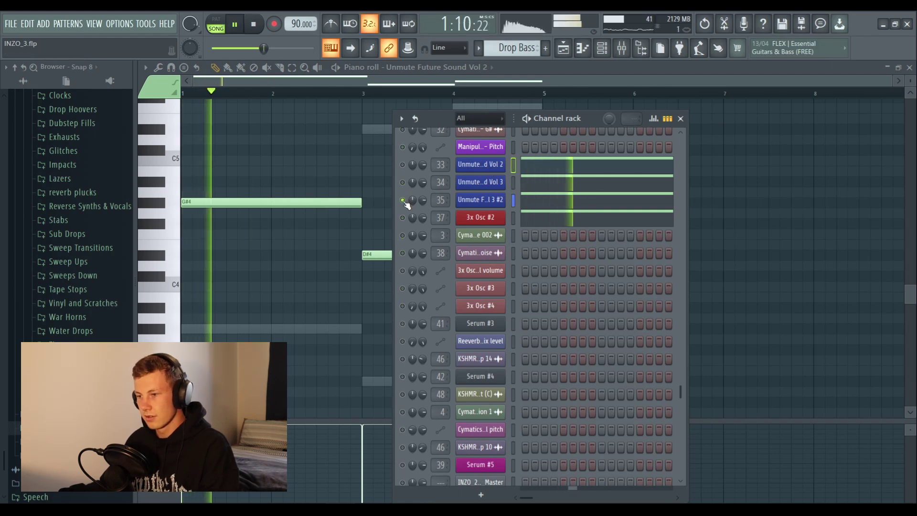
right_click(402, 218)
key(space)
click(563, 48)
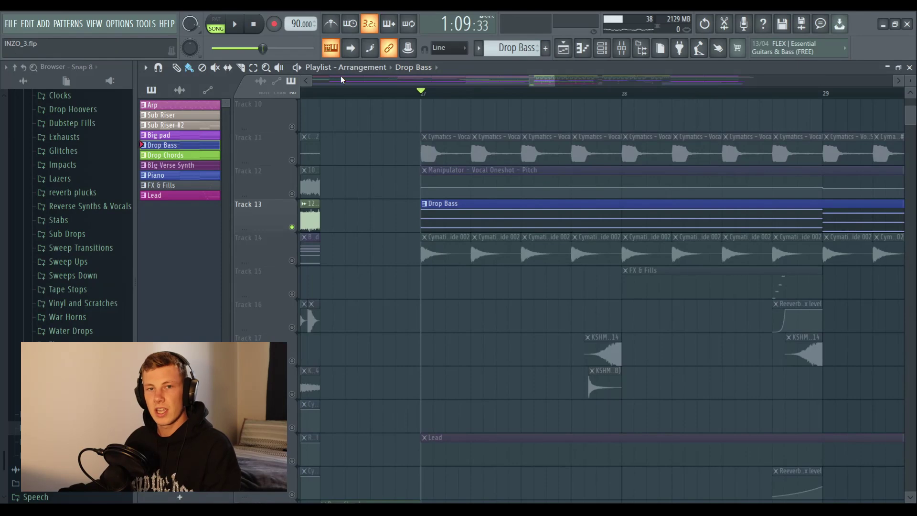
Step: Play the Drop Chords on Track 1 from bar 27, check their channel levels in the mixer, and return to the playlist
scroll(442, 101, down, 3)
scroll(516, 125, up, 4)
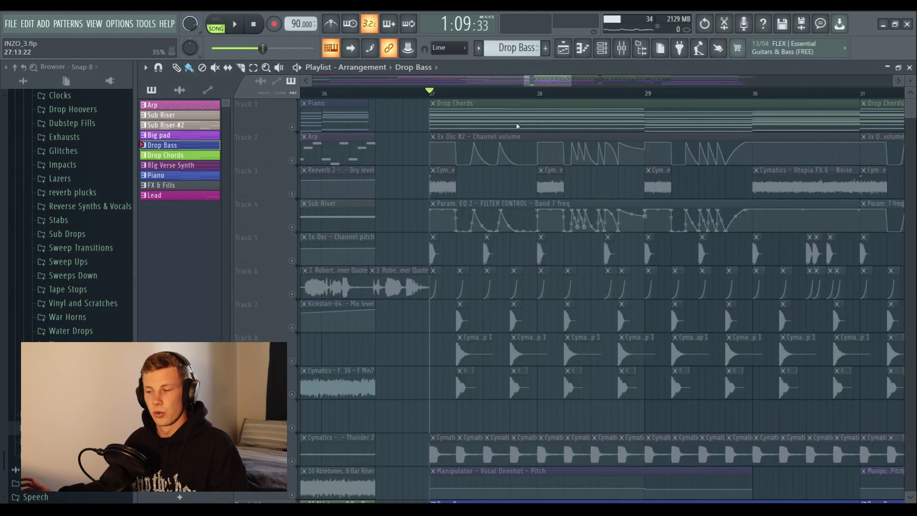
double_click(517, 126)
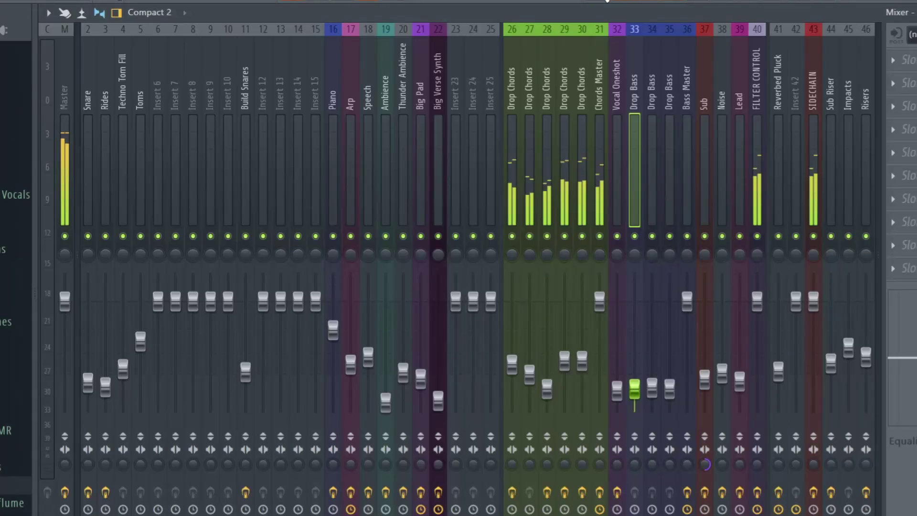
click(606, 1)
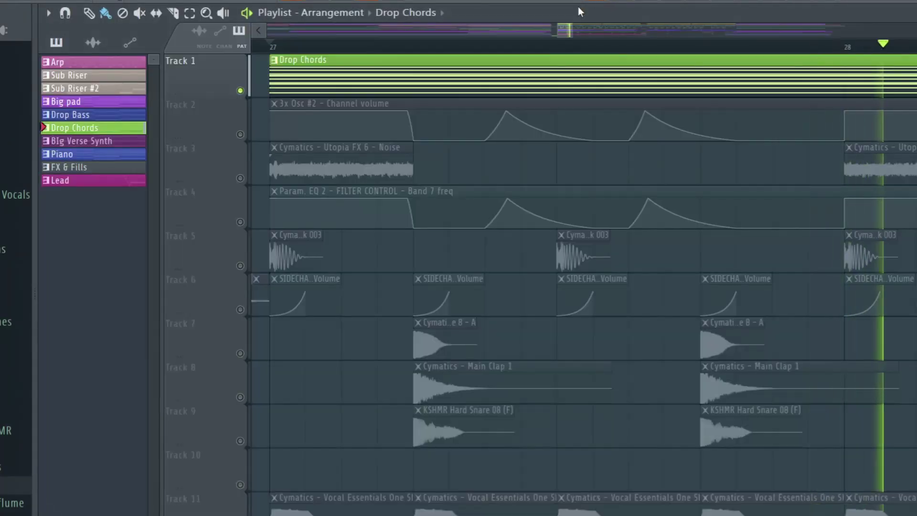
Step: Examine the Drop Chords notes in the Audentity piano roll during playback, skipping to the chord at bar 4
scroll(540, 53, down, 3)
double_click(586, 59)
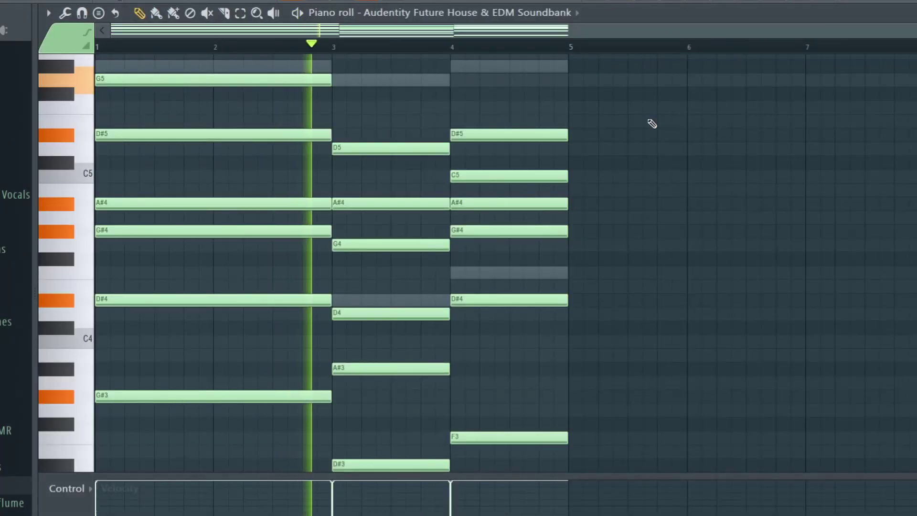
scroll(667, 121, down, 2)
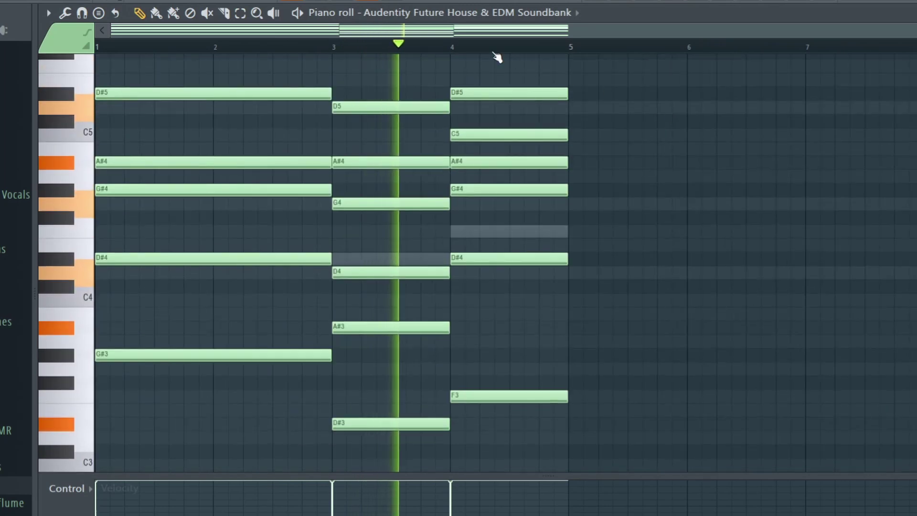
click(452, 46)
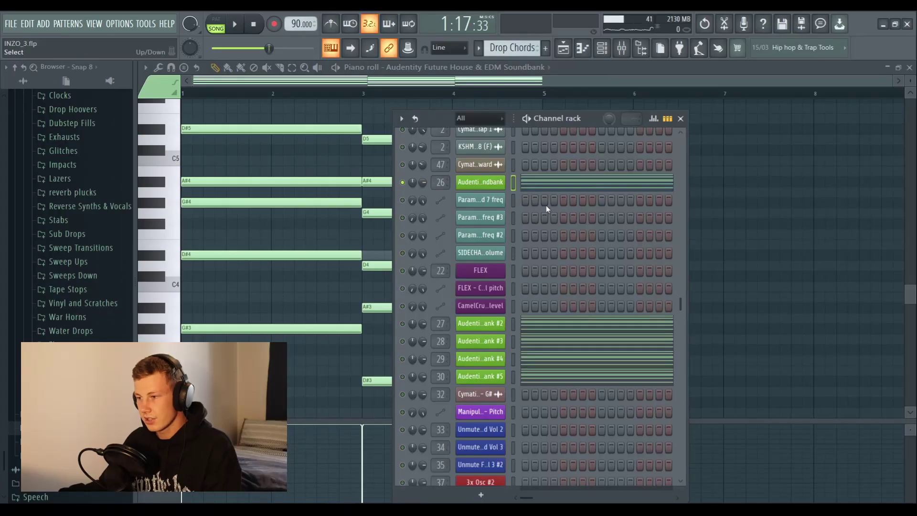
Step: Audition the five Audentity Drop Chords channels individually in solo, return to the playlist and stop playback
scroll(552, 192, down, 3)
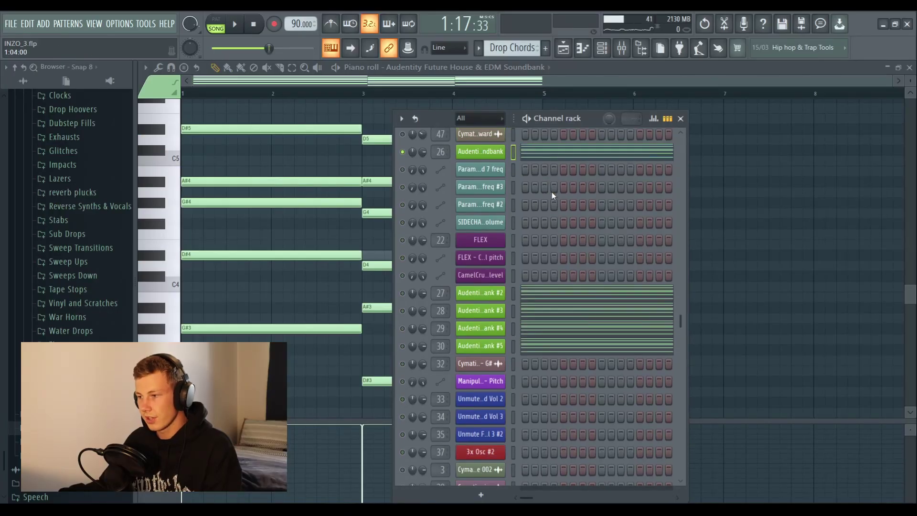
scroll(552, 192, up, 3)
key(space)
scroll(409, 336, down, 6)
click(408, 237)
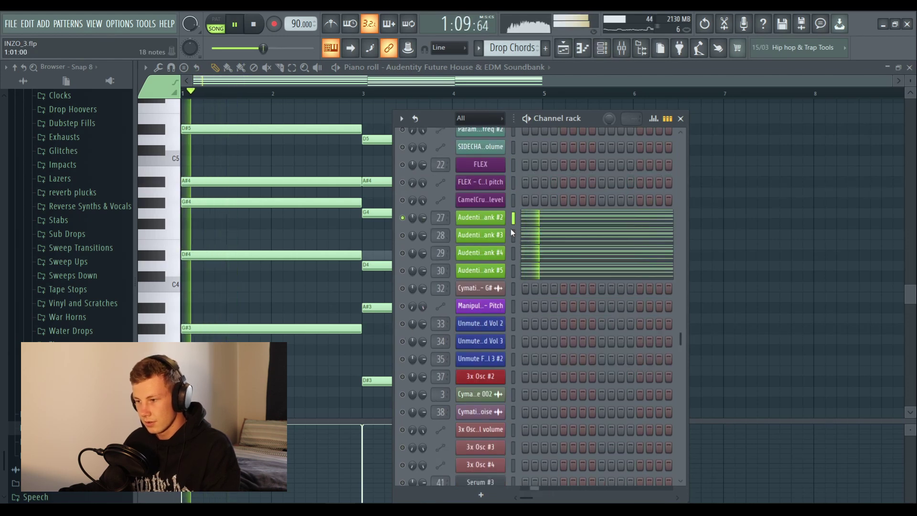
click(402, 253)
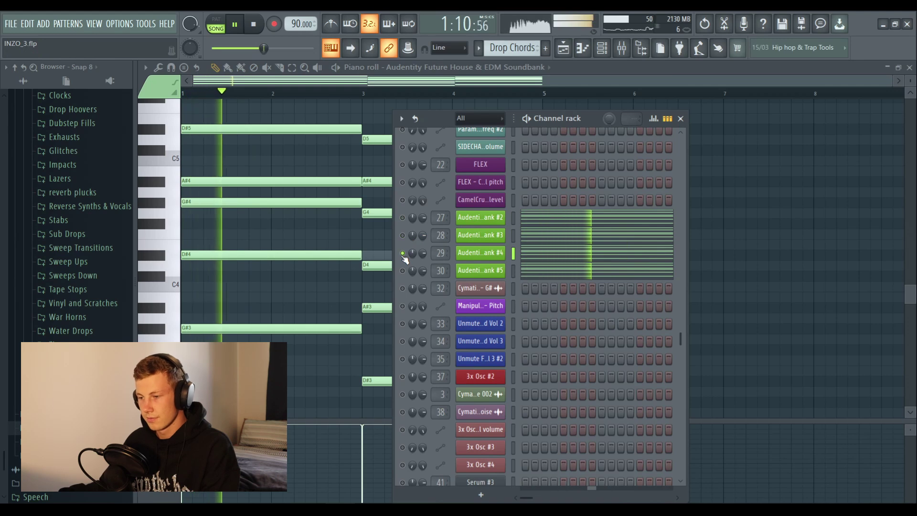
click(402, 271)
click(563, 48)
key(space)
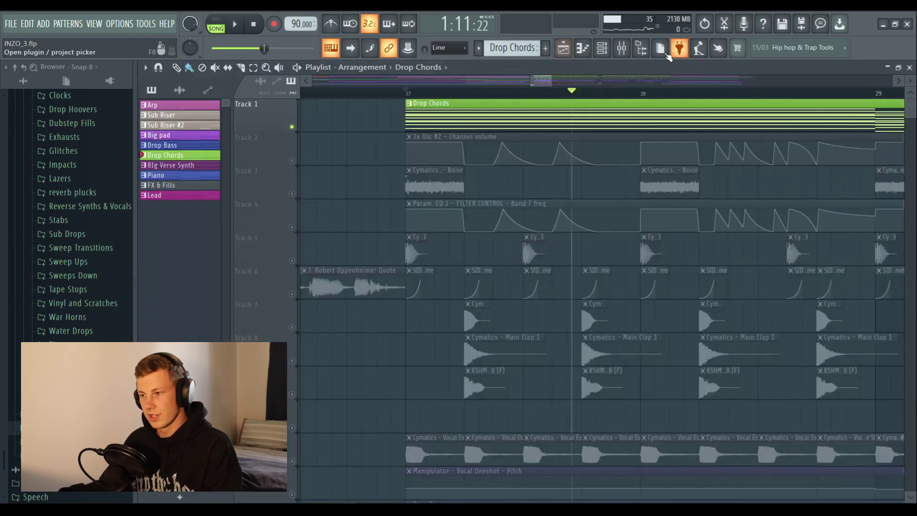
scroll(420, 96, down, 3)
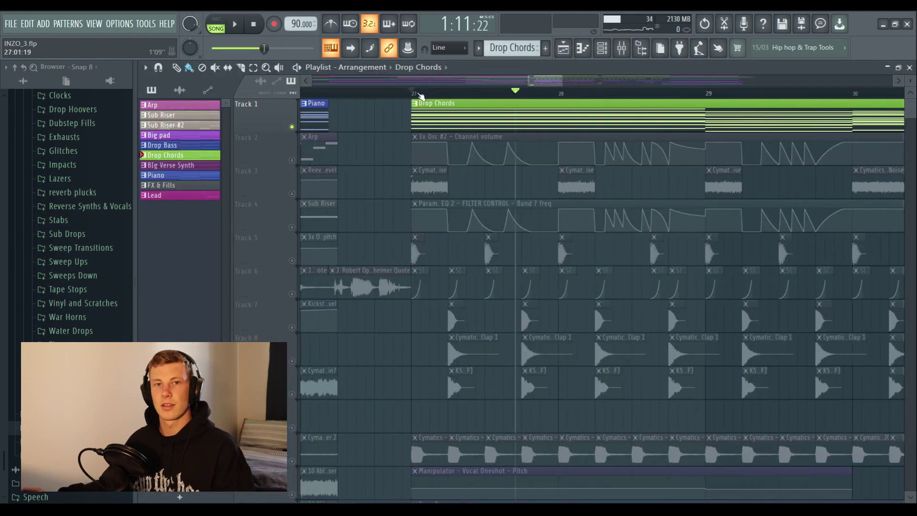
Step: Examine the drop's stacked layers in the playlist from bar 27 to bar 31
scroll(419, 95, down, 2)
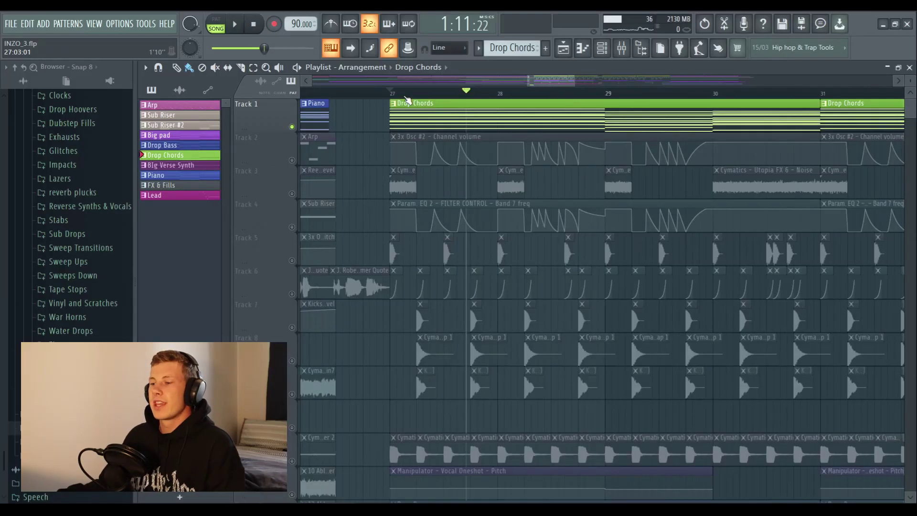
scroll(406, 99, up, 2)
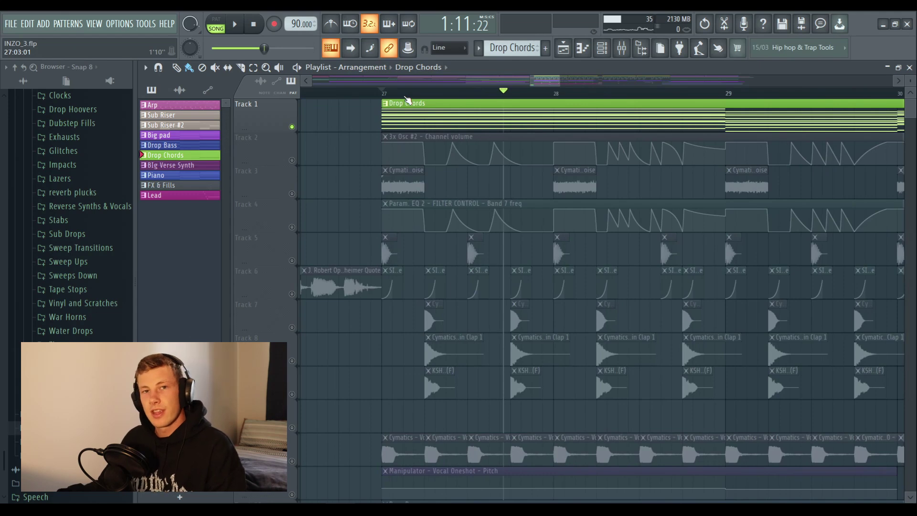
scroll(424, 97, up, 2)
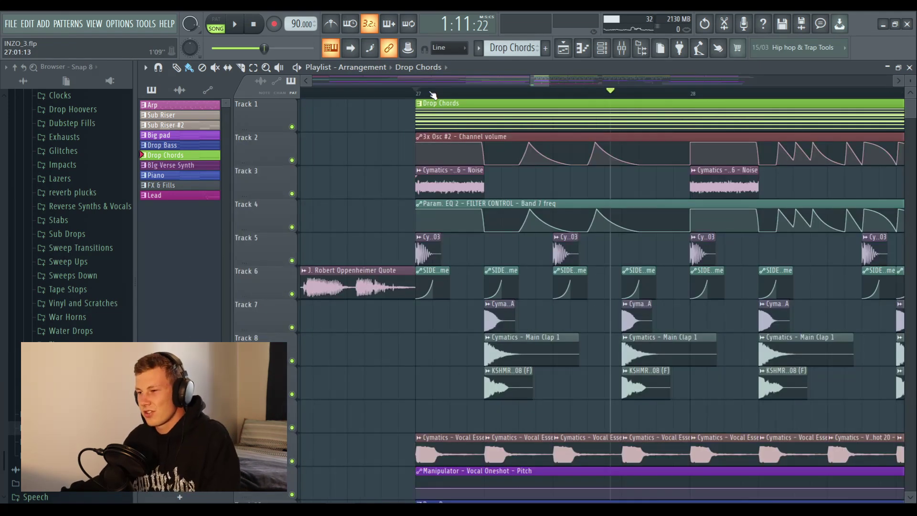
scroll(432, 96, down, 4)
scroll(329, 85, down, 1)
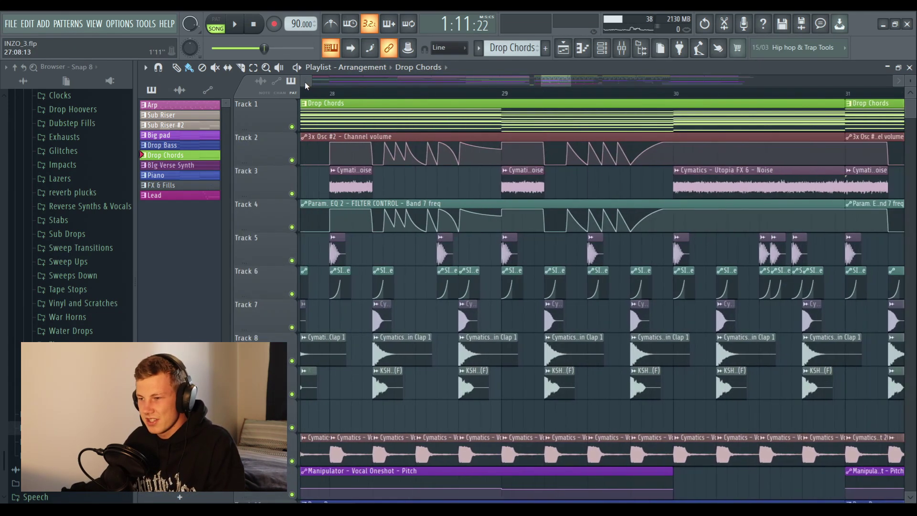
click(306, 82)
click(316, 84)
scroll(461, 97, down, 2)
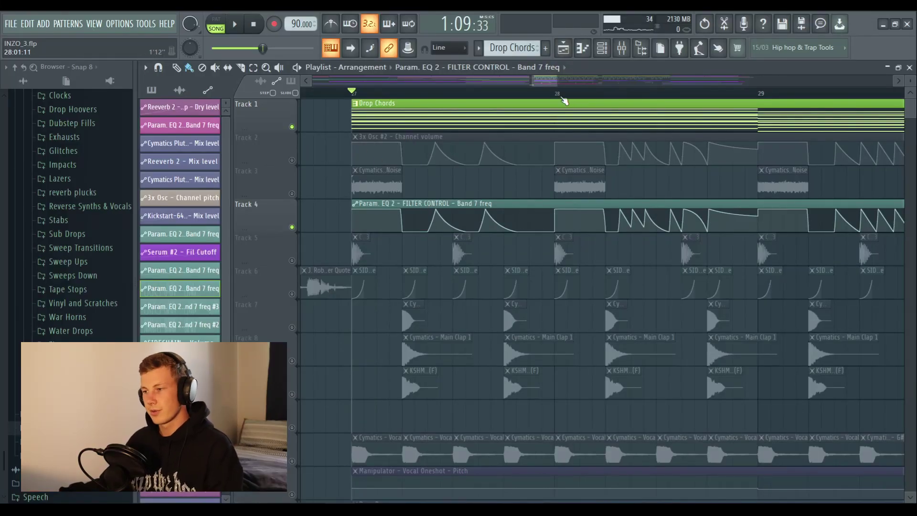
Step: Trace the mixer routing of the five Drop Chords tracks through Chords Master to FILTER CONTROL and check the inserted effects
click(621, 48)
ctrl+click(513, 124)
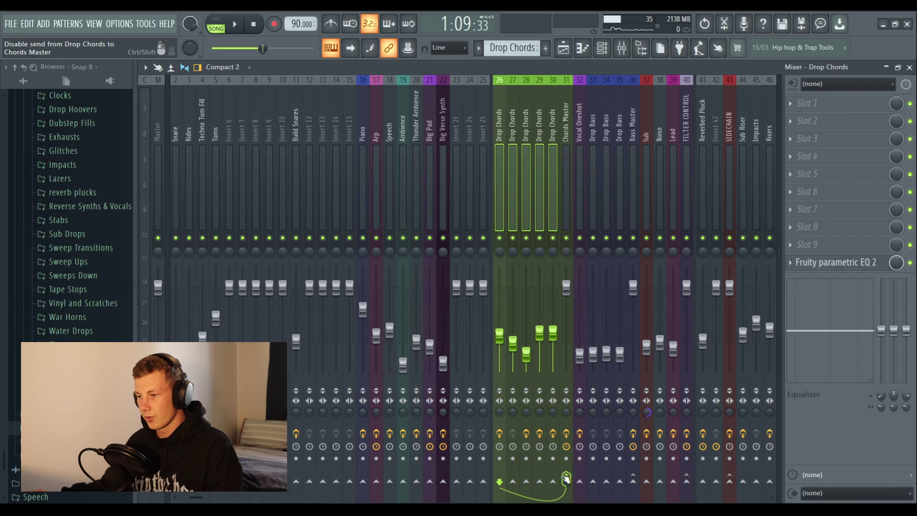
click(566, 153)
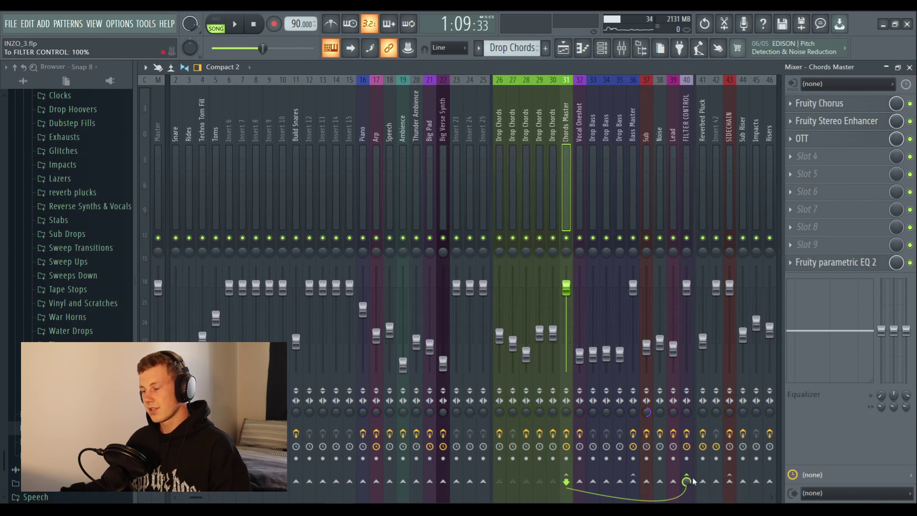
click(688, 143)
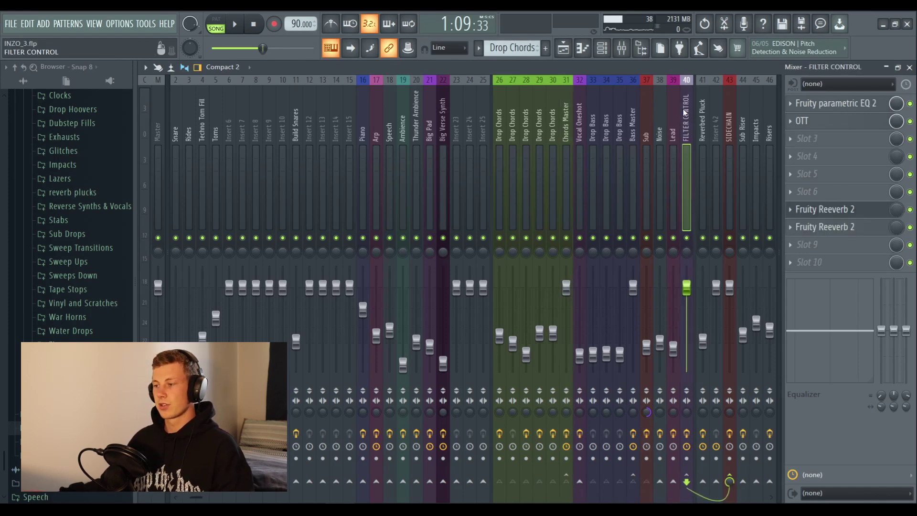
Step: Inspect the band 7 low-pass of Fruity Parametric EQ 2 on FILTER CONTROL during playback and return to the playlist
click(825, 105)
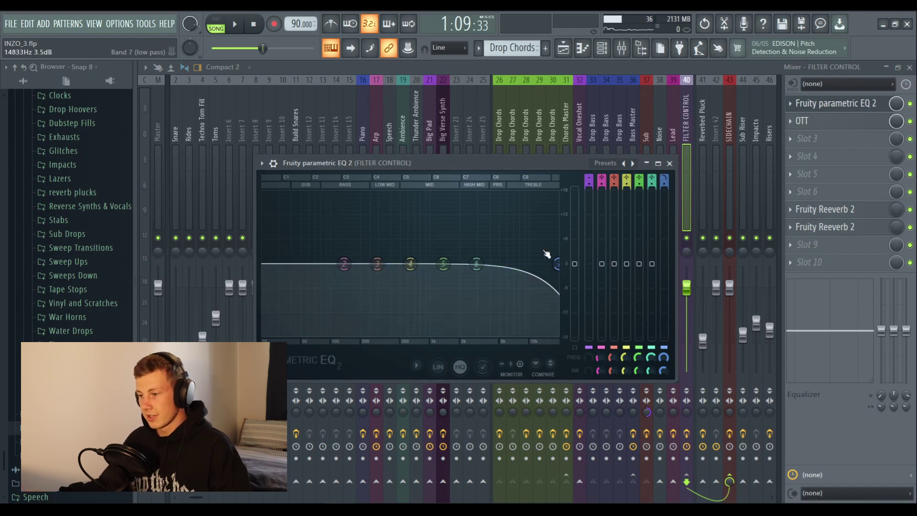
click(670, 163)
key(F5)
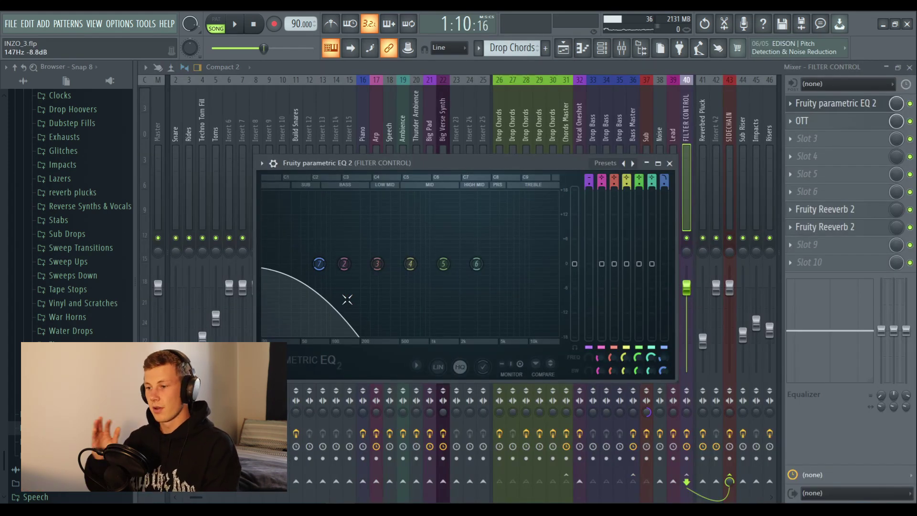
key(space)
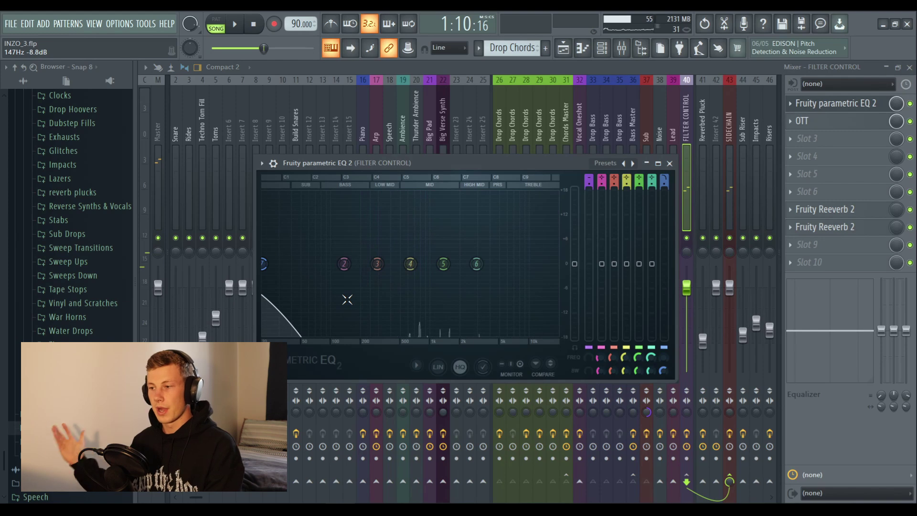
click(564, 51)
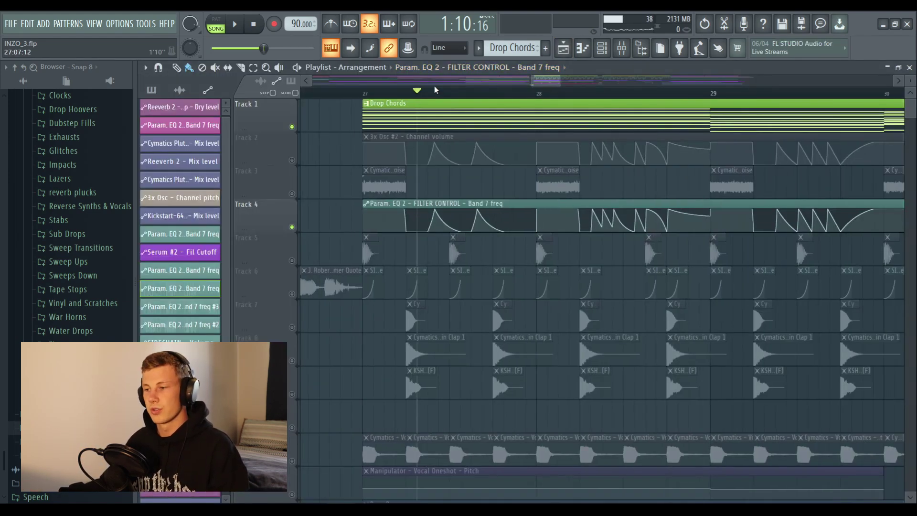
Step: Follow the FILTER CONTROL automation against the Drop Chords during playback from bar 27 to bar 34
scroll(435, 87, down, 2)
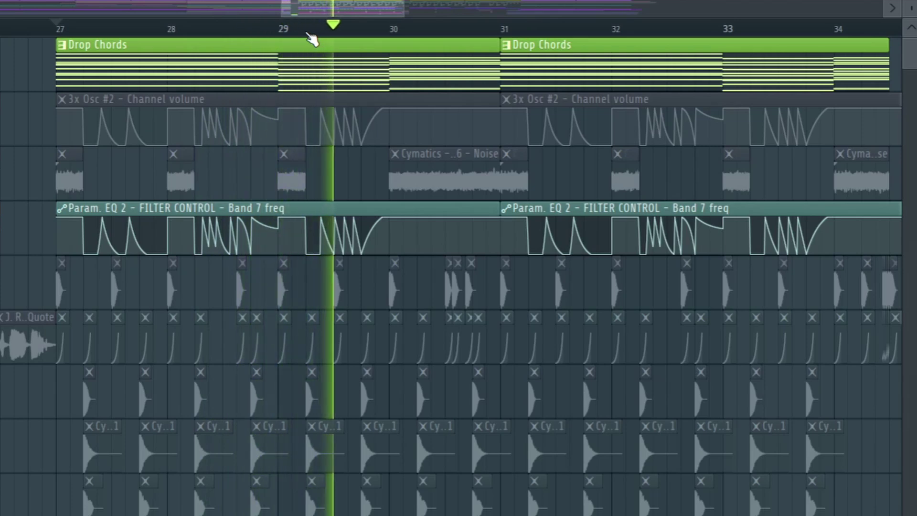
scroll(339, 14, down, 1)
drag(341, 10, 351, 4)
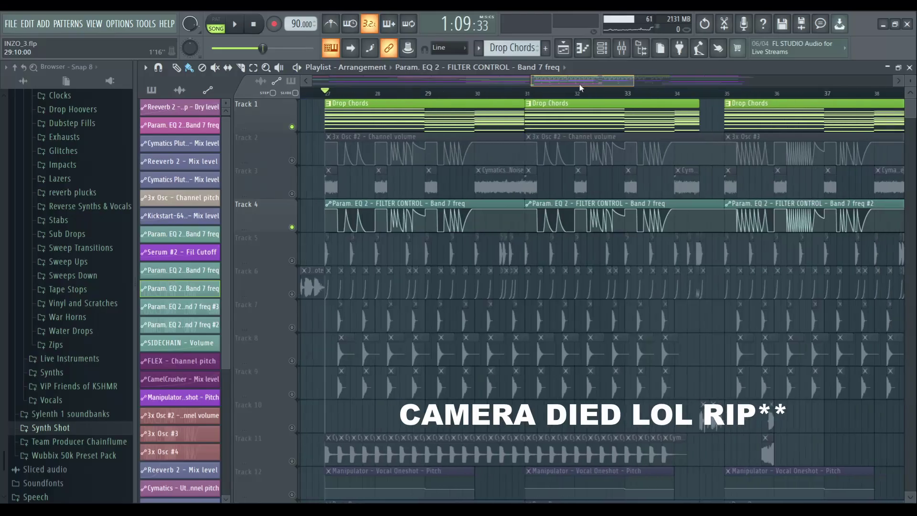
Step: Play the Drop Chords from bar 35 with the Band 7 freq #2 filter automation
click(543, 97)
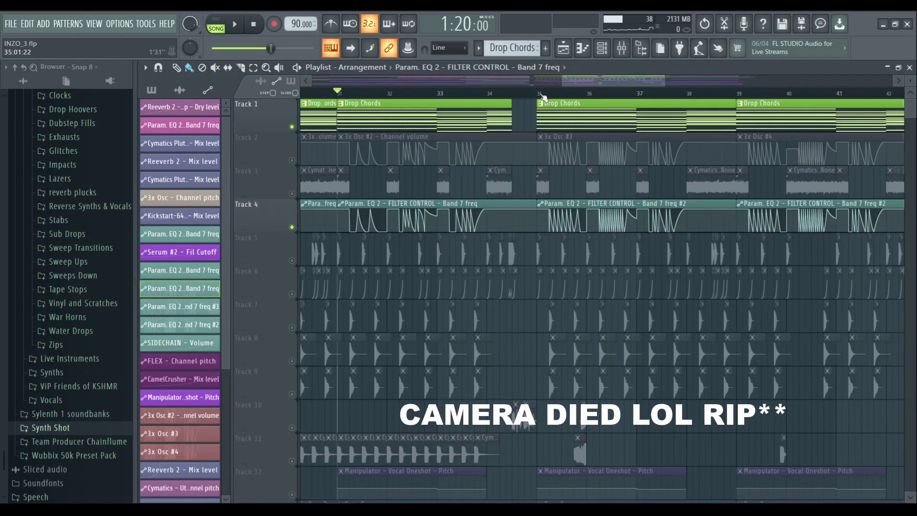
click(543, 97)
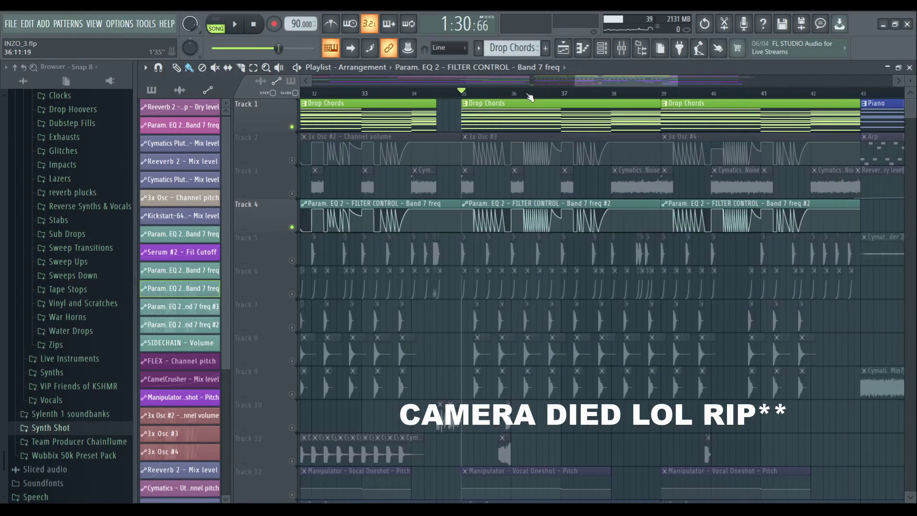
scroll(545, 96, up, 3)
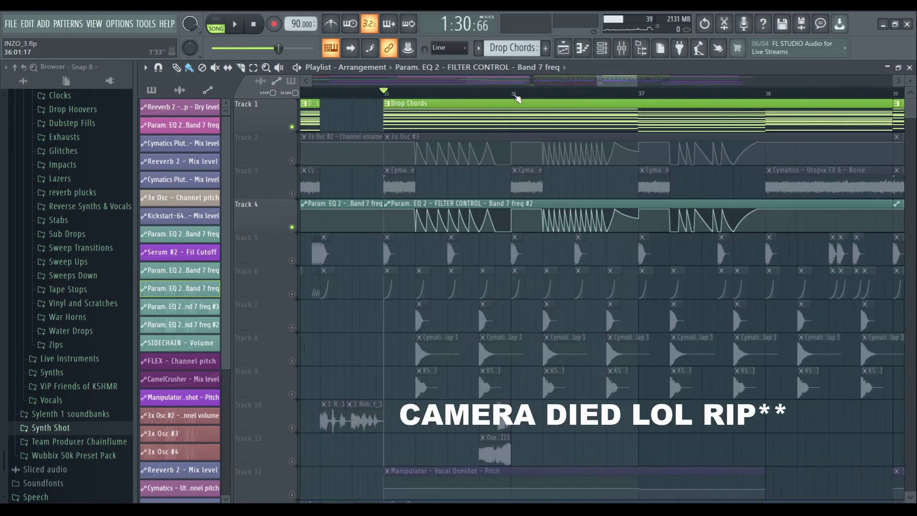
key(space)
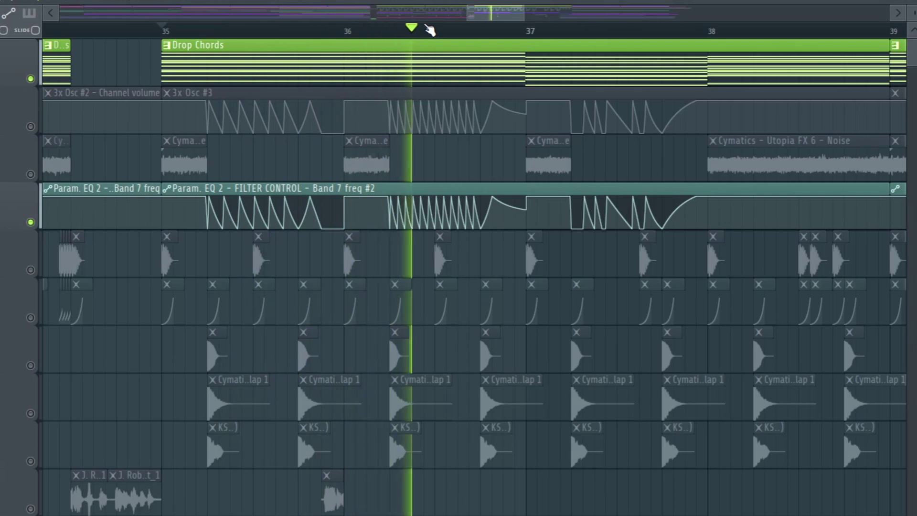
drag(492, 11, 517, 18)
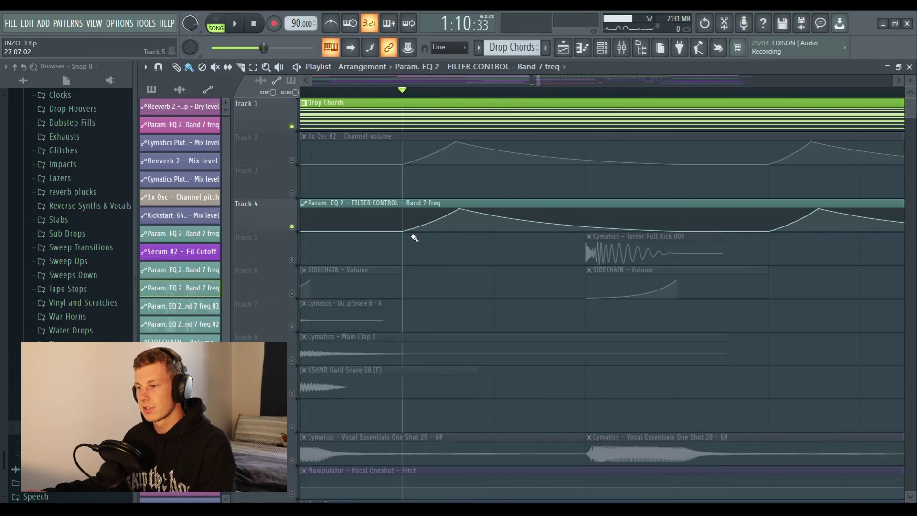
Step: Play the Drop Chords from the filter sweeps in bars 27 and 28, comparing the sound with the Track 4 automation curve
scroll(423, 99, down, 6)
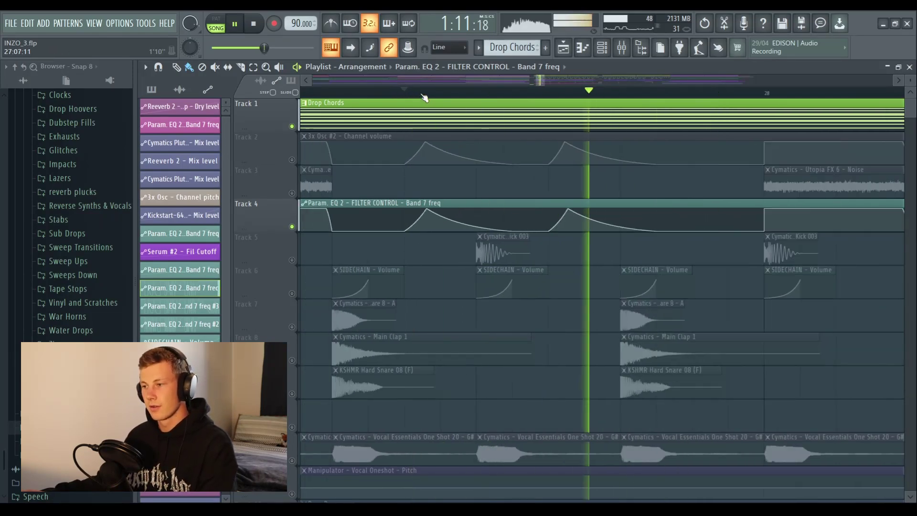
key(space)
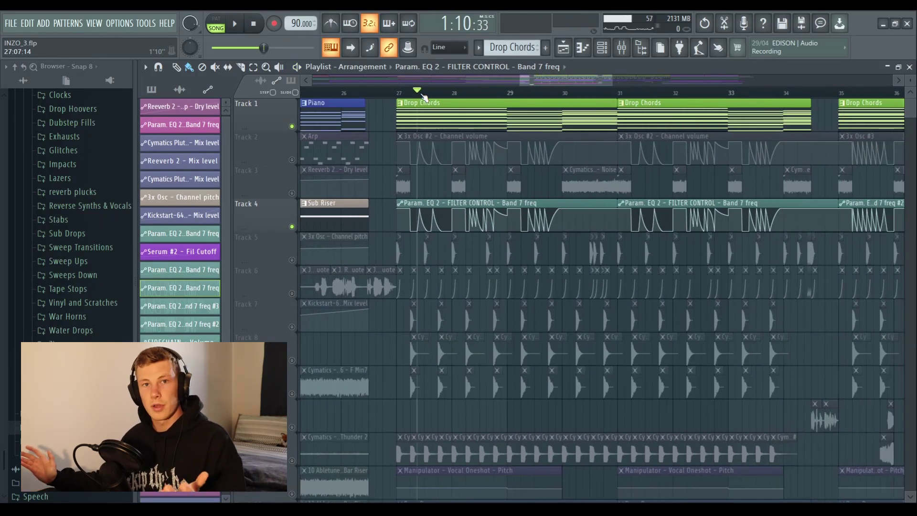
scroll(423, 97, up, 5)
scroll(535, 97, up, 2)
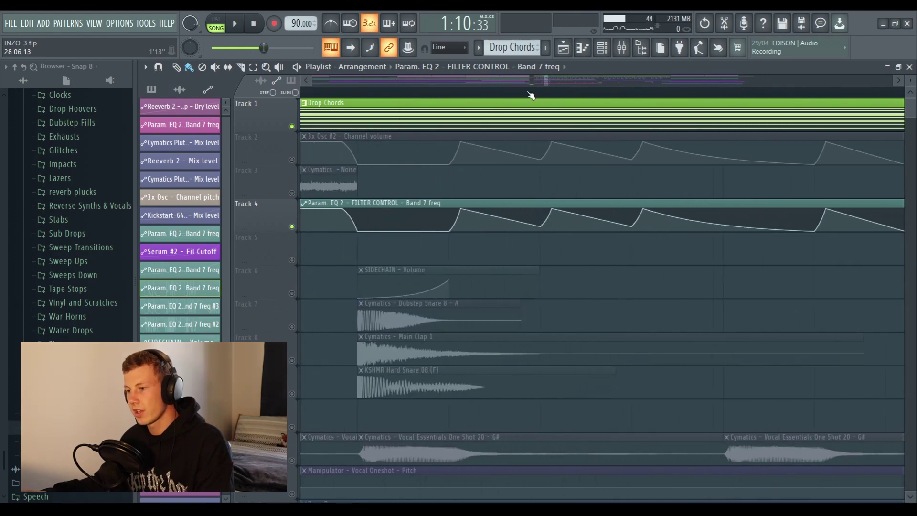
click(444, 96)
key(space)
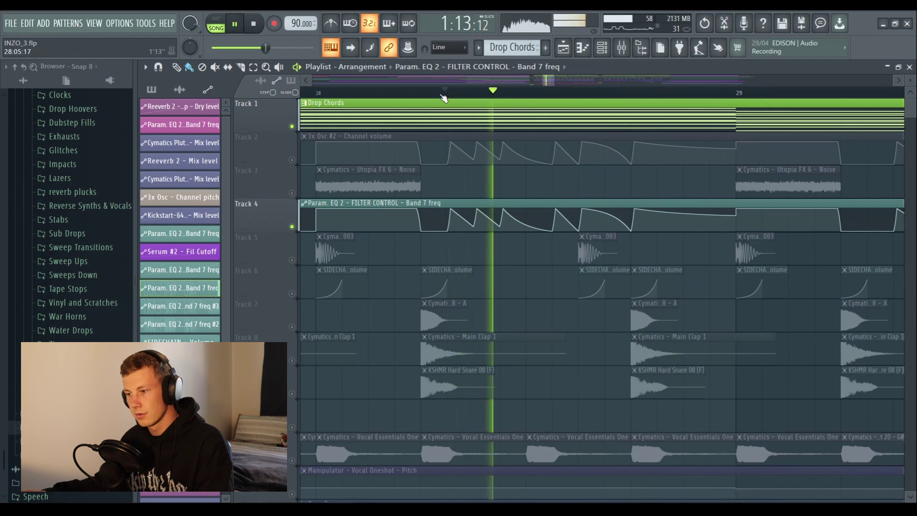
key(space)
scroll(458, 98, down, 3)
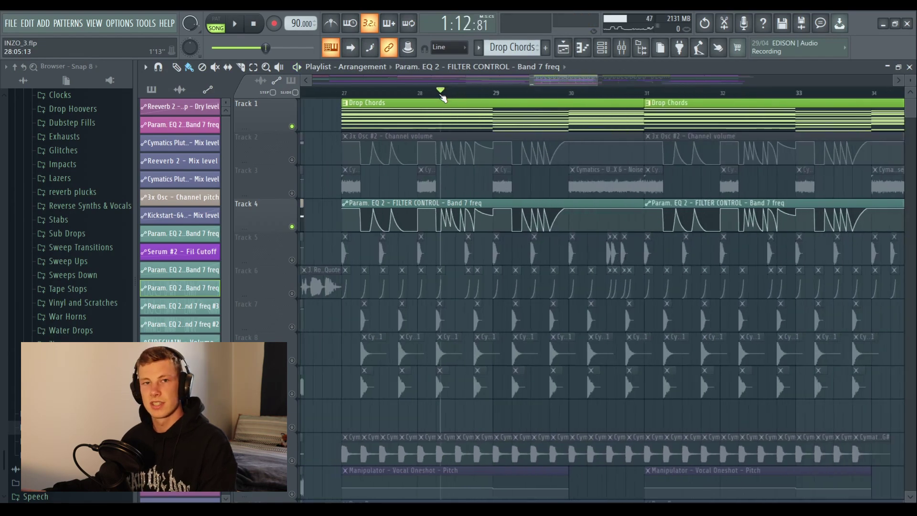
Step: Play the Drop Chords from the filter sweeps in bar 29
scroll(492, 96, up, 3)
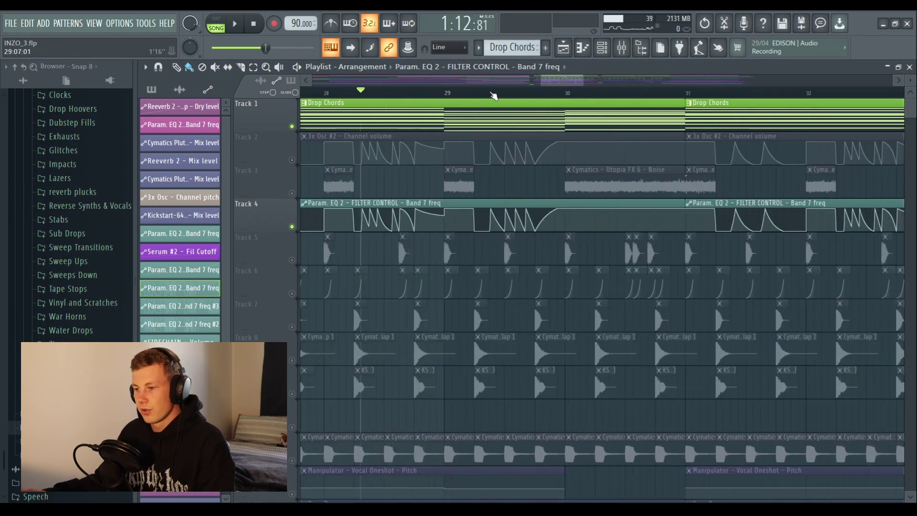
scroll(494, 96, up, 4)
scroll(493, 95, down, 2)
click(497, 94)
key(space)
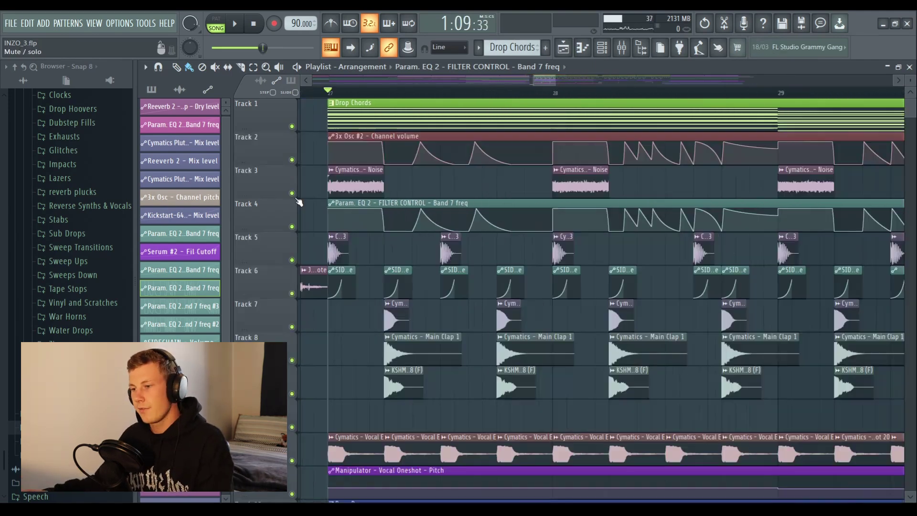
Step: Audition the Cymatics noise on Track 3 in solo, adding the Drop Chords on Track 1 and the filter automation on Track 4
right_click(292, 193)
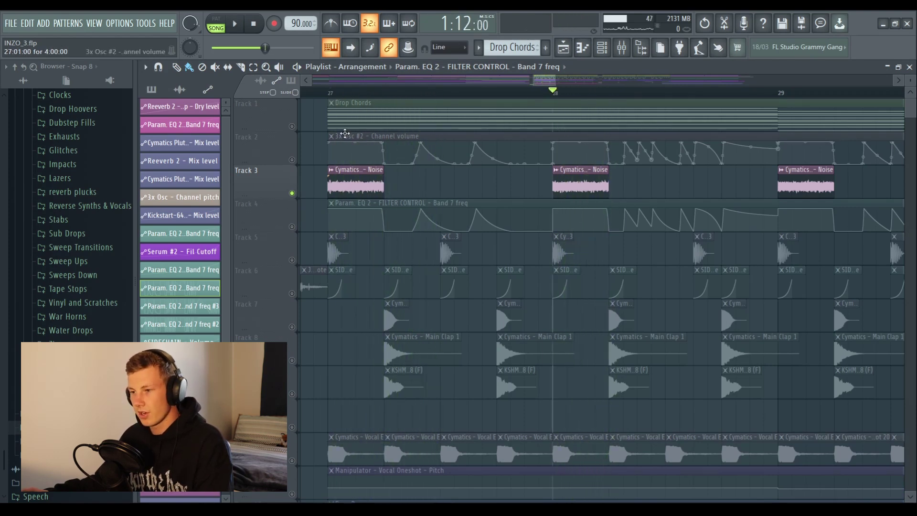
click(292, 127)
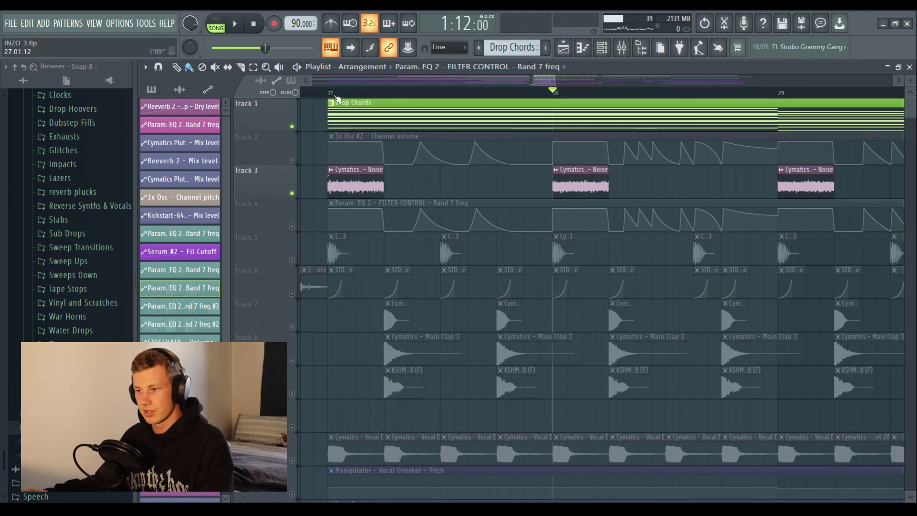
click(292, 226)
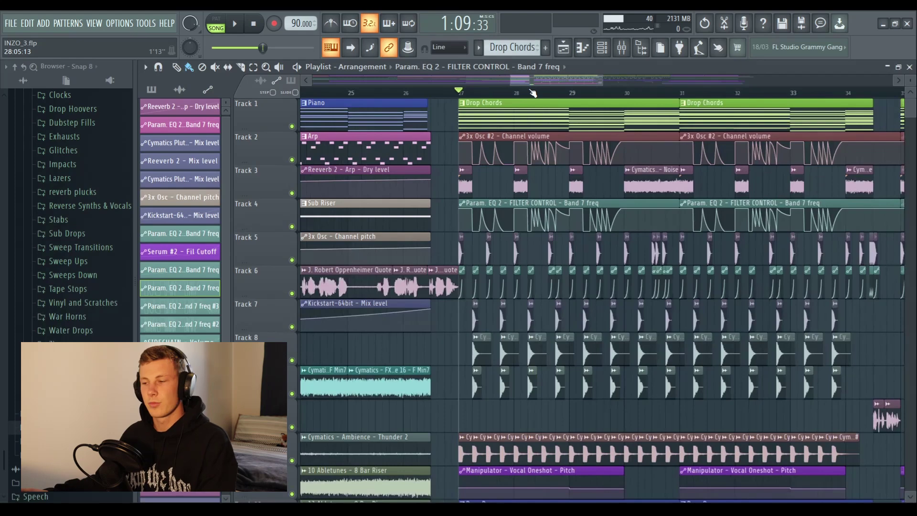
Step: Audition the KSHMR samples on Tracks 17 and 18 in solo from just before bar 28
scroll(533, 93, up, 4)
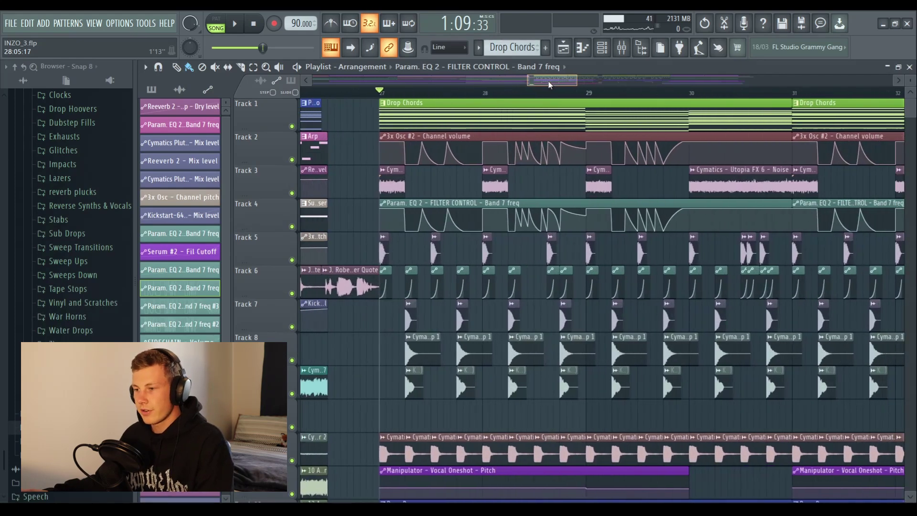
scroll(509, 96, up, 2)
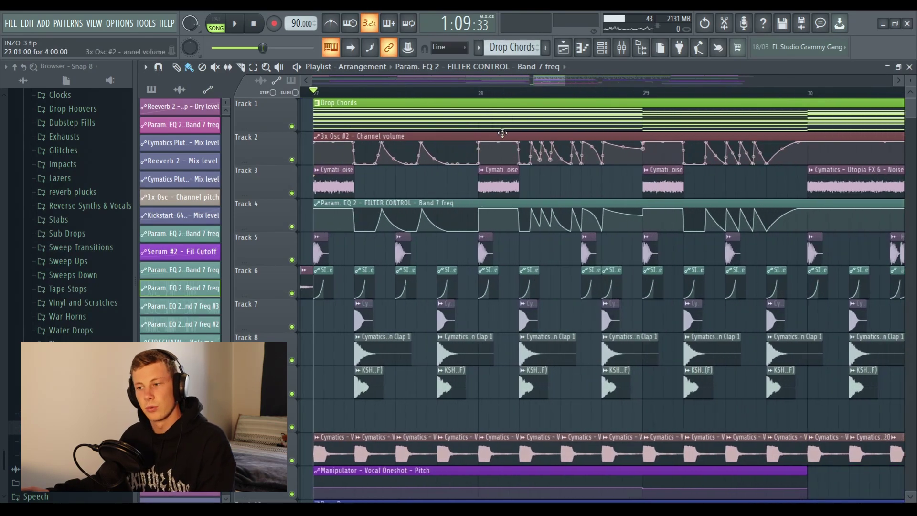
scroll(477, 129, down, 5)
scroll(432, 127, up, 5)
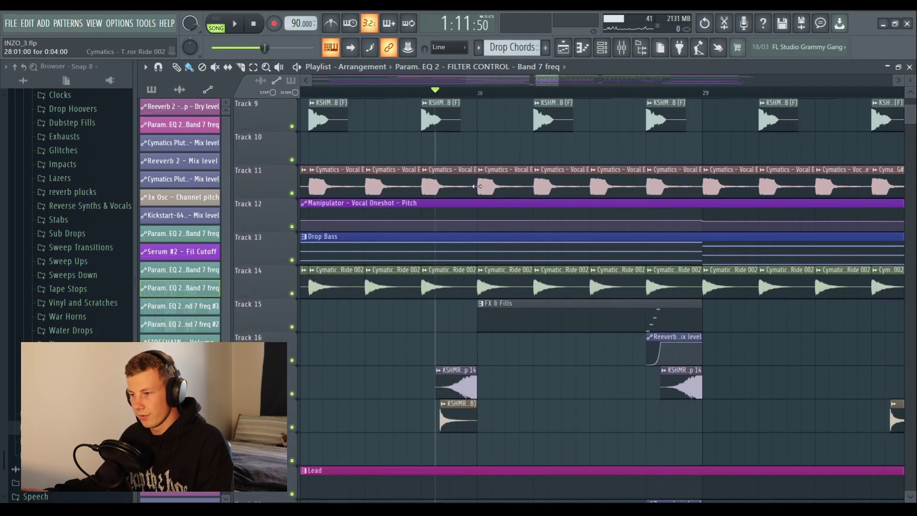
scroll(477, 186, up, 5)
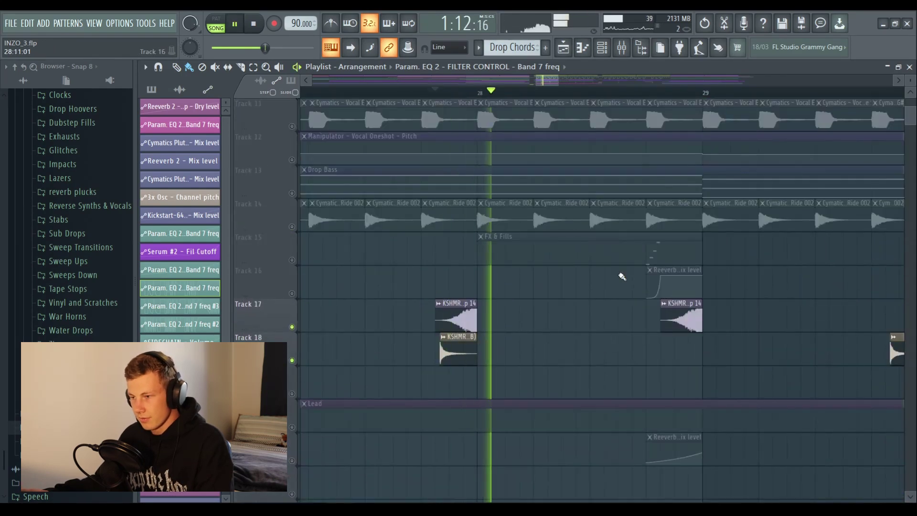
key(space)
Step: Audition the FX & Fills pattern on Track 15 in solo with its Reeverb 2 mix level automation on Track 16 near the end of bar 28
key(space)
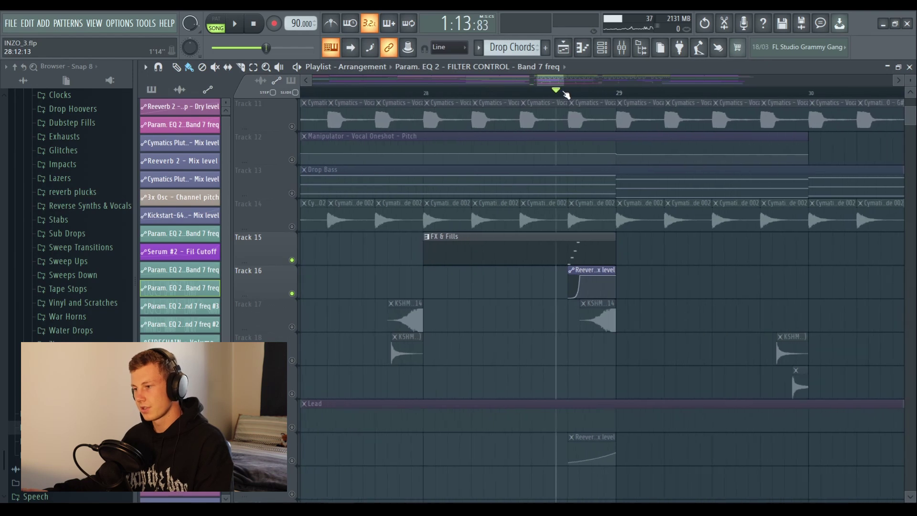
key(space)
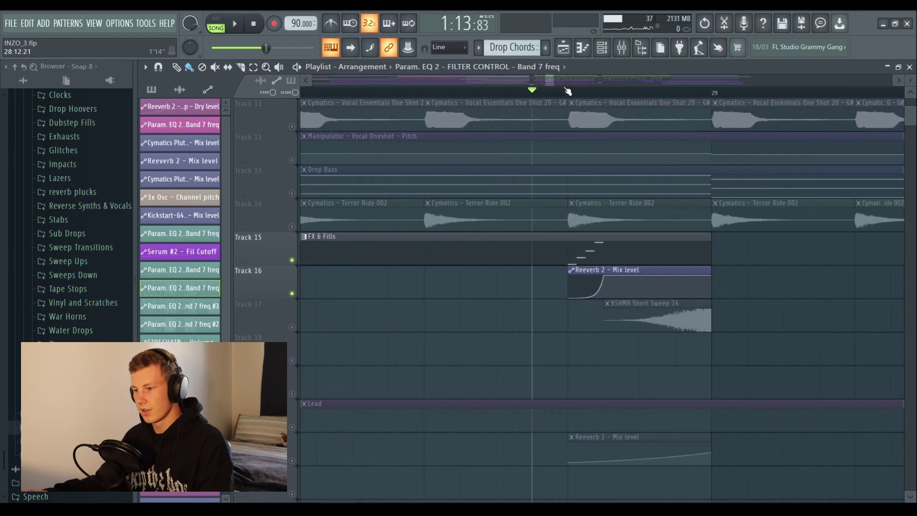
scroll(548, 80, down, 3)
key(space)
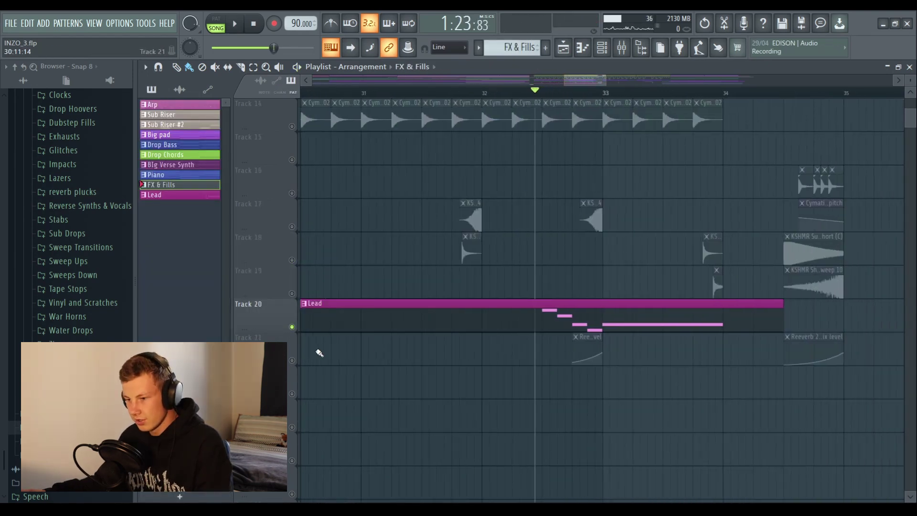
Step: Audition the Lead on Track 20 with its Reeverb 2 automation from bar 32, adding the sweeps and effects on Tracks 17, 18 and 19
click(292, 227)
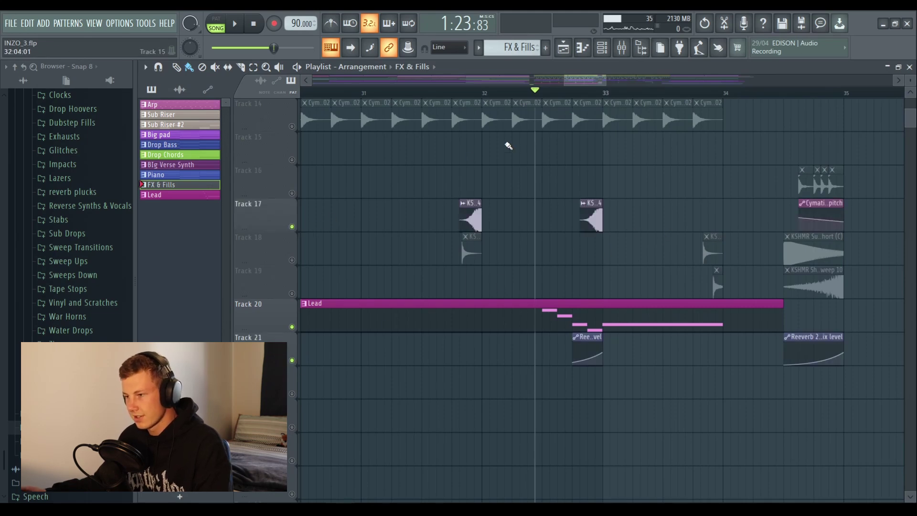
scroll(476, 93, down, 2)
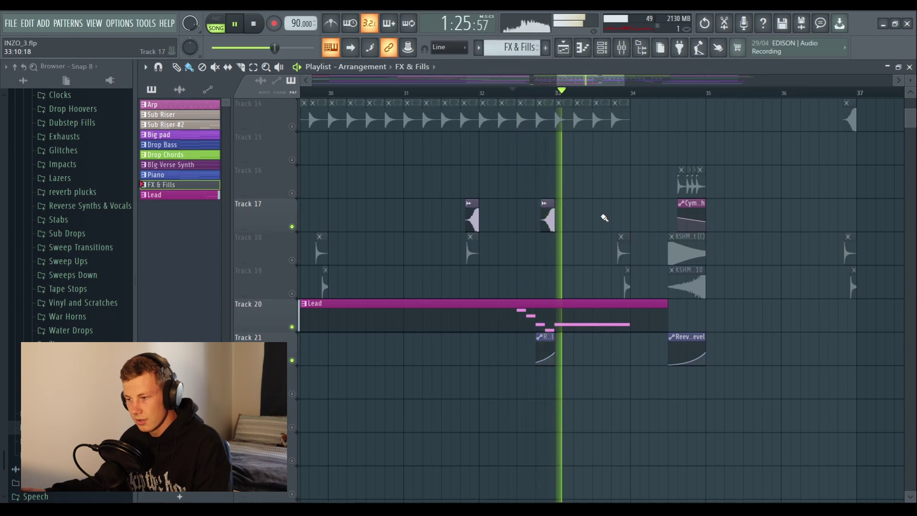
click(292, 260)
click(291, 293)
scroll(618, 256, up, 5)
key(space)
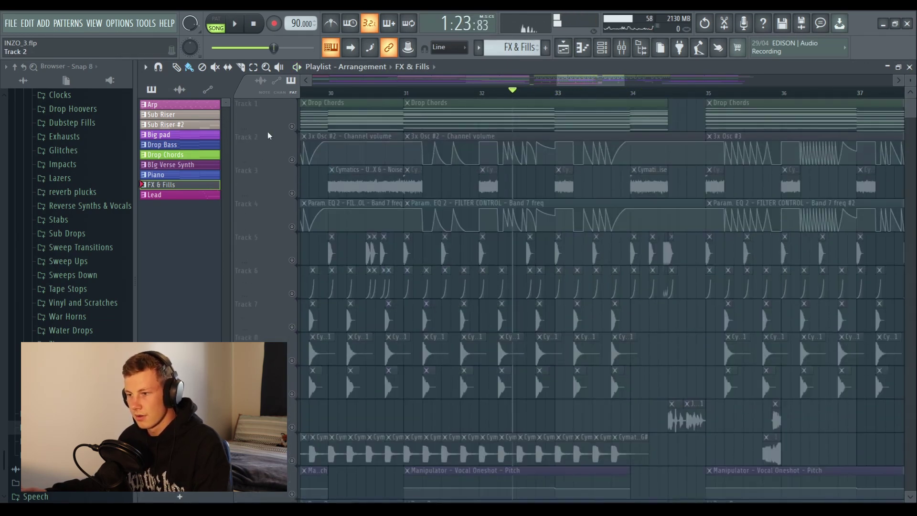
Step: Add the Drop Chords on Track 1 to the soloed Lead and effects and play them from bar 32
click(292, 127)
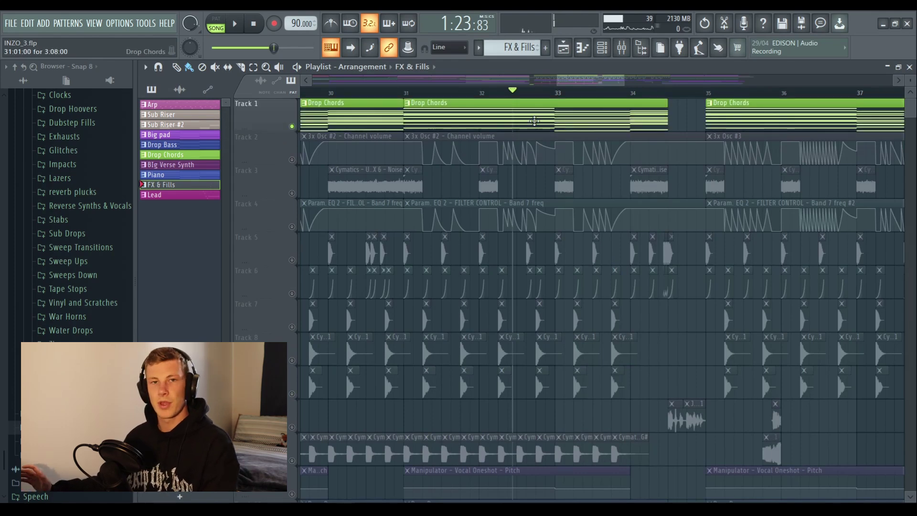
click(535, 86)
drag(559, 77, 584, 81)
scroll(556, 94, up, 2)
scroll(615, 196, down, 3)
key(space)
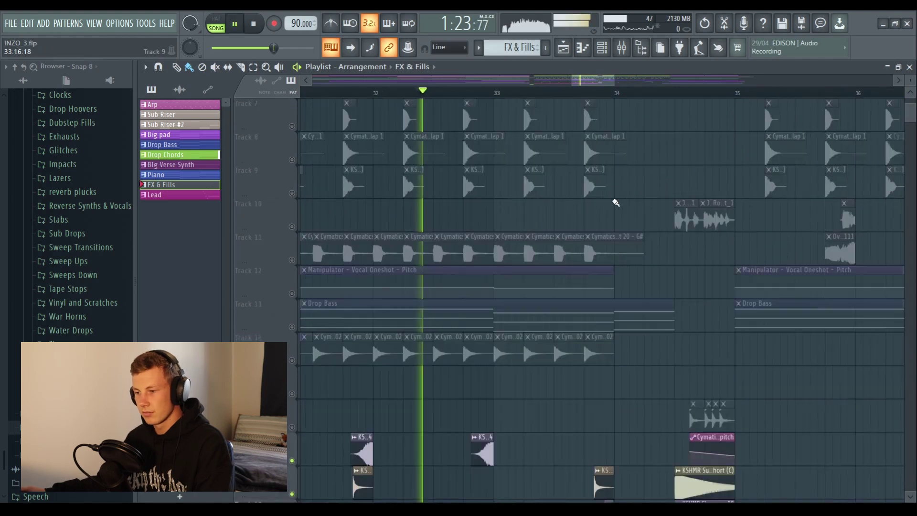
scroll(615, 197, down, 5)
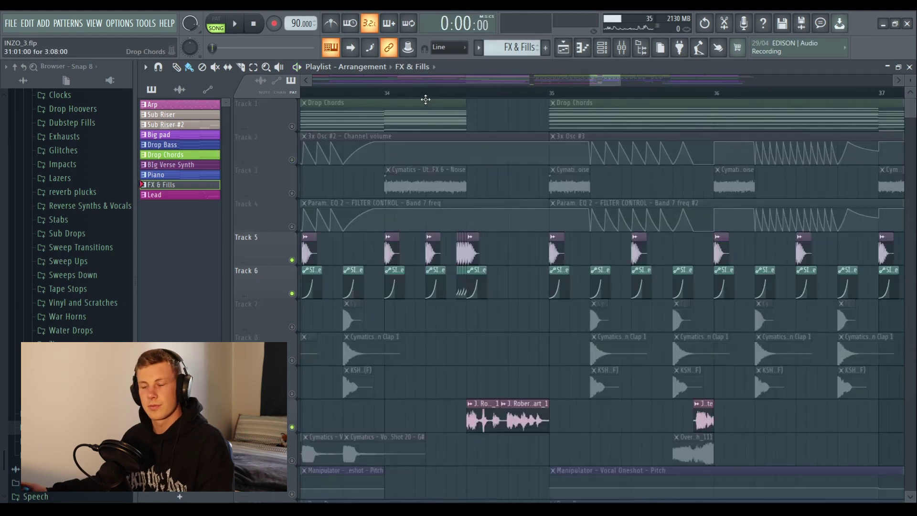
Step: Audition the bar 34 fill in solo, with the kicks, sidechain and vocals plus the effects and automation on Tracks 16 to 19 and 21
scroll(459, 94, up, 3)
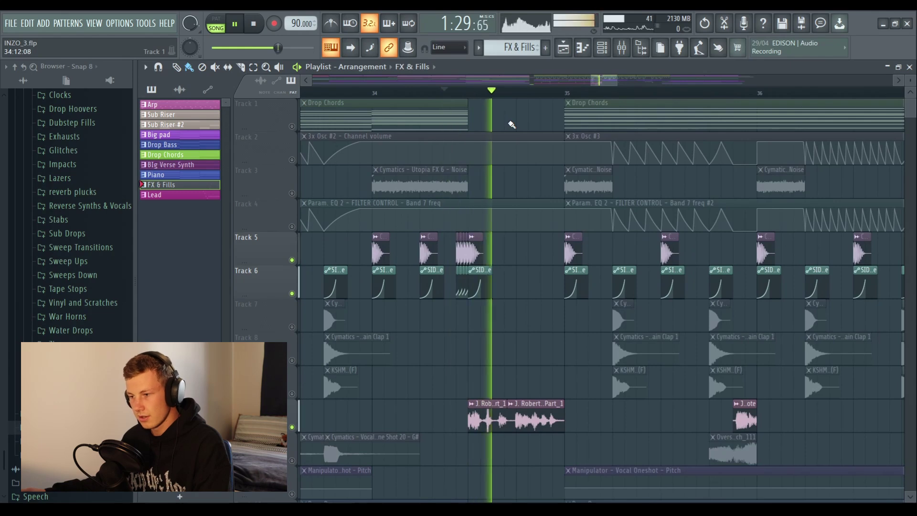
scroll(515, 138, down, 5)
key(space)
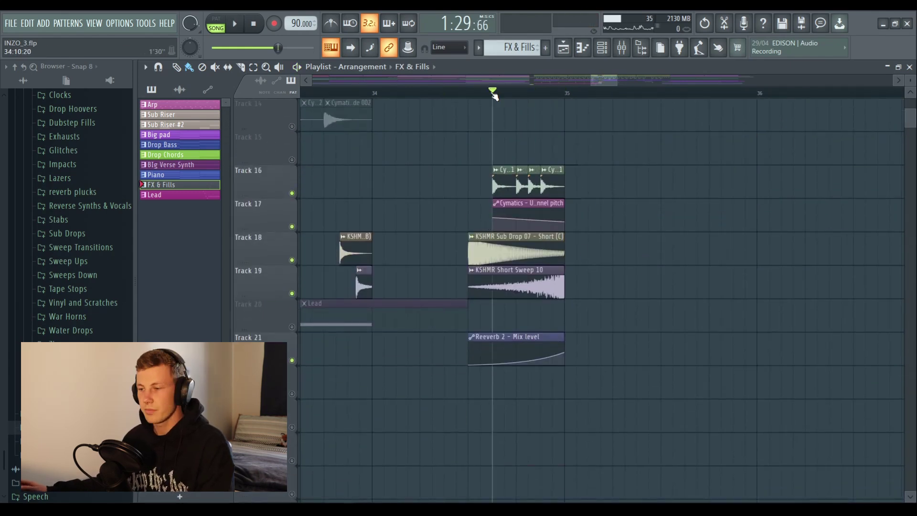
key(space)
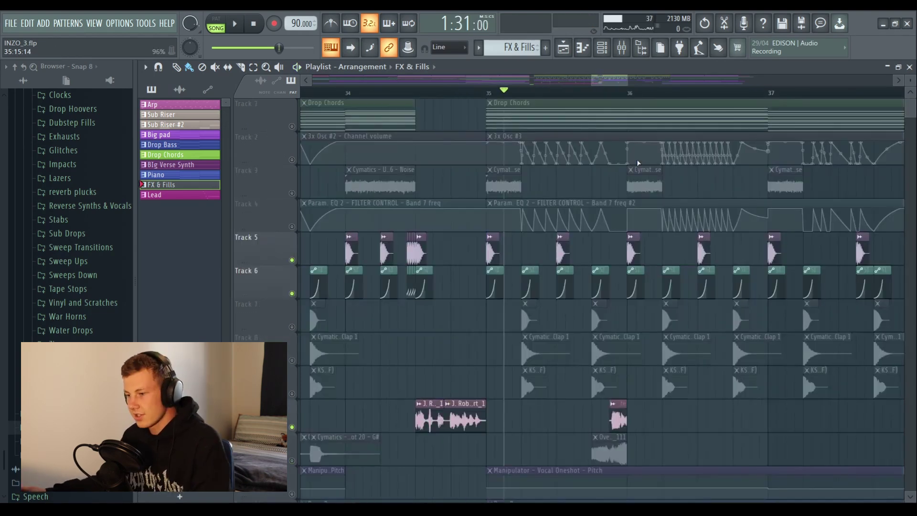
Step: Locate the Glitch2 mix level automation in bar 40 and inspect the Glitch2 effect on the SIDECHAIN mixer insert
scroll(676, 177, down, 5)
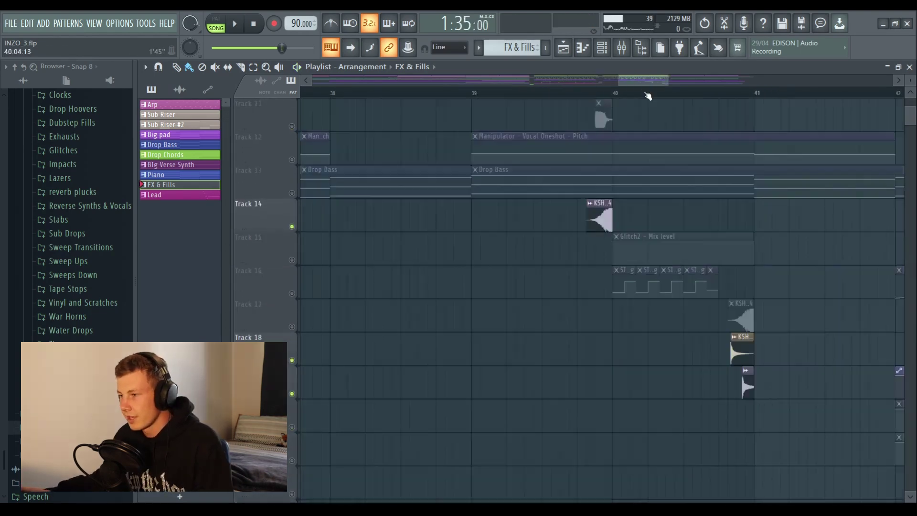
scroll(649, 85, down, 2)
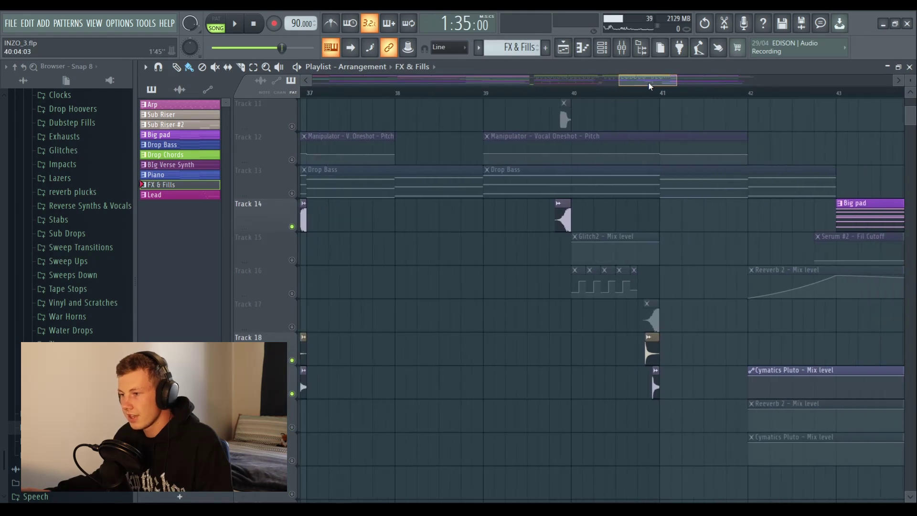
scroll(649, 191, up, 5)
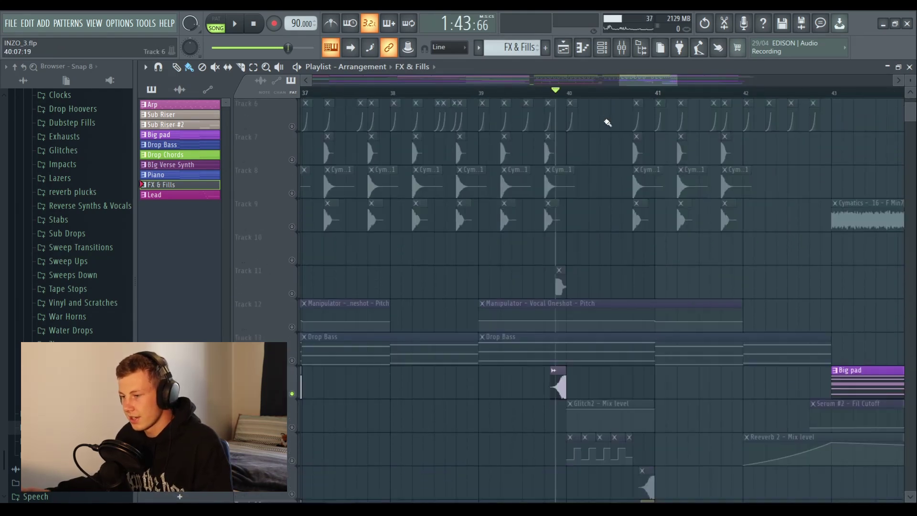
scroll(292, 196, down, 3)
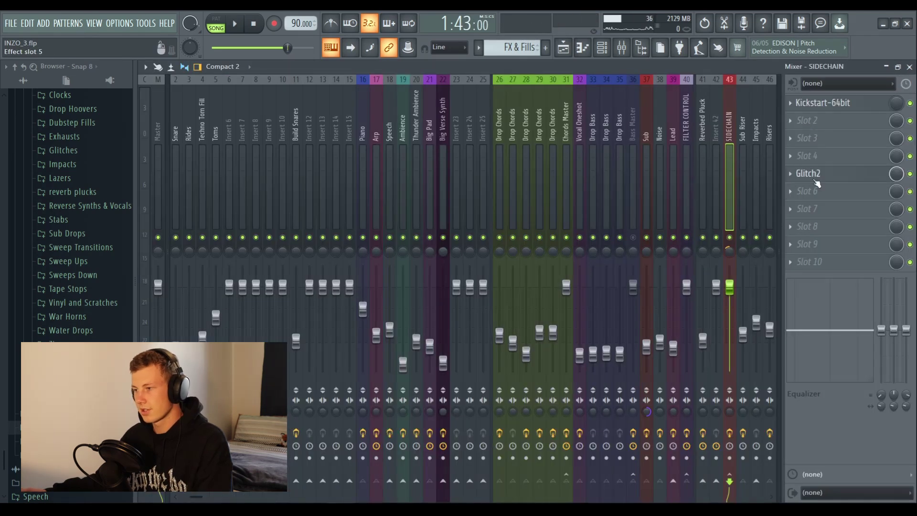
click(816, 180)
drag(457, 85, 465, 63)
click(365, 265)
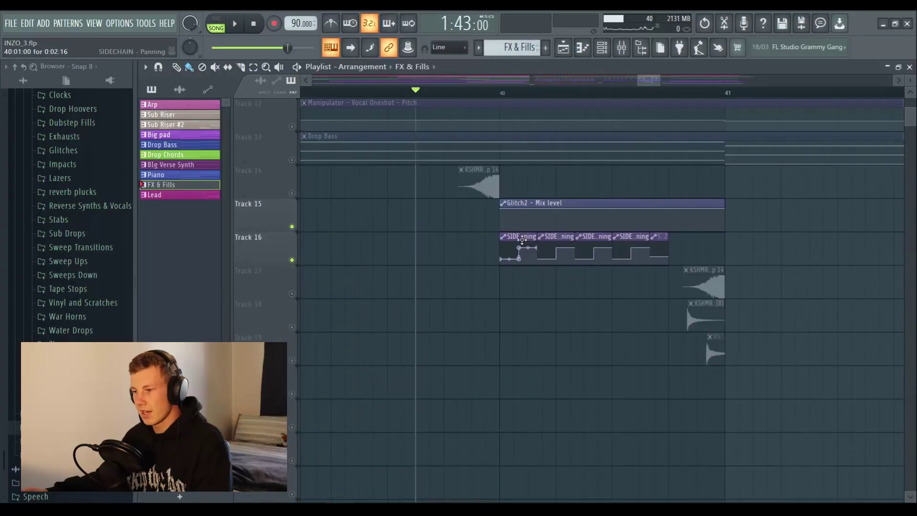
Step: Compare the panning automation clips on Track 16 with the SIDECHAIN mixer insert they control, and reopen that insert's Glitch2 effect
click(522, 240)
click(621, 48)
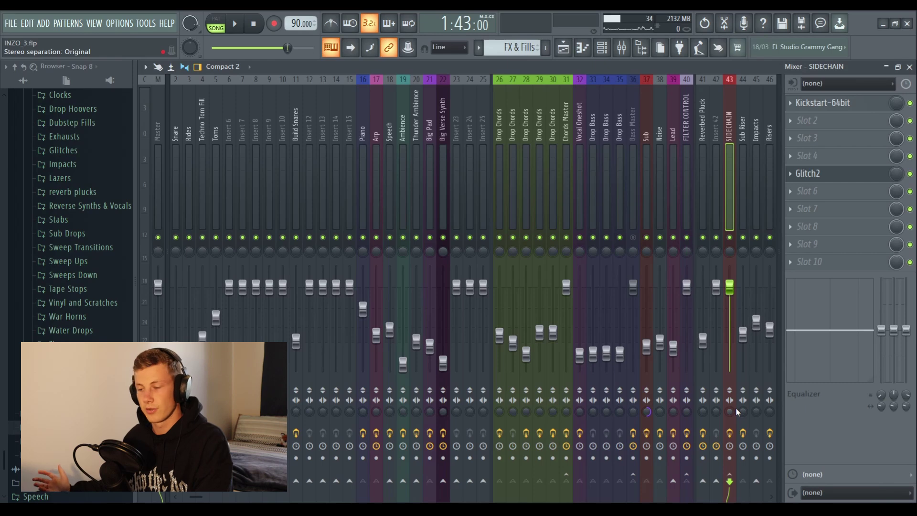
key(F9)
click(620, 47)
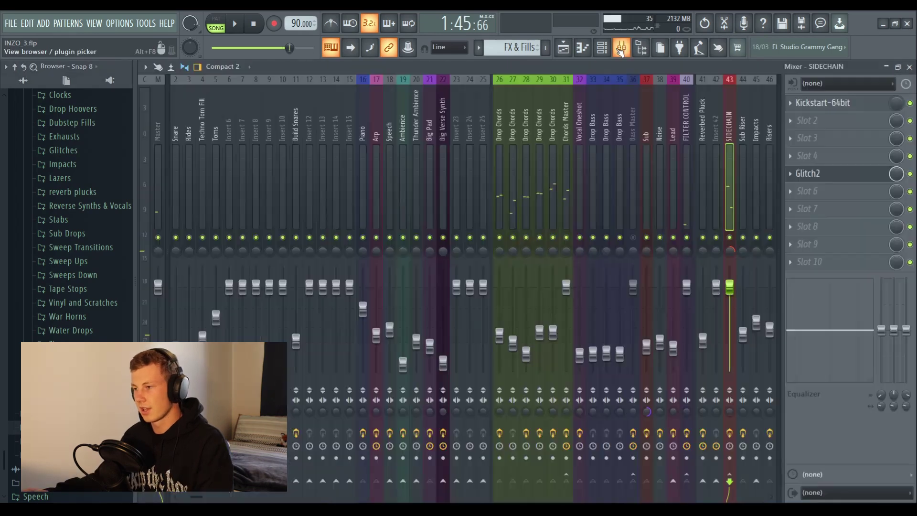
click(834, 176)
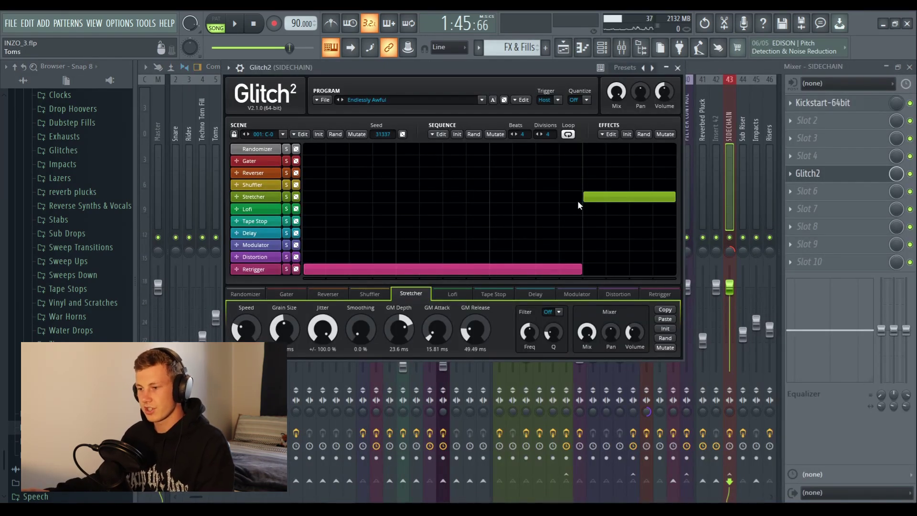